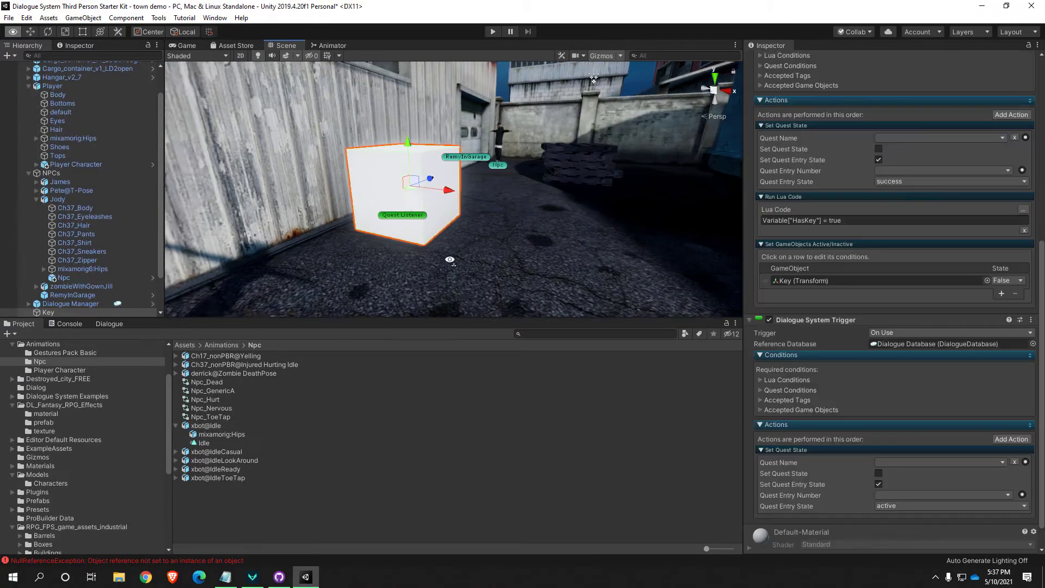
Play-test the town demo scene briefly from its opening sequence and stop it
{"action": "key", "text": "d"}
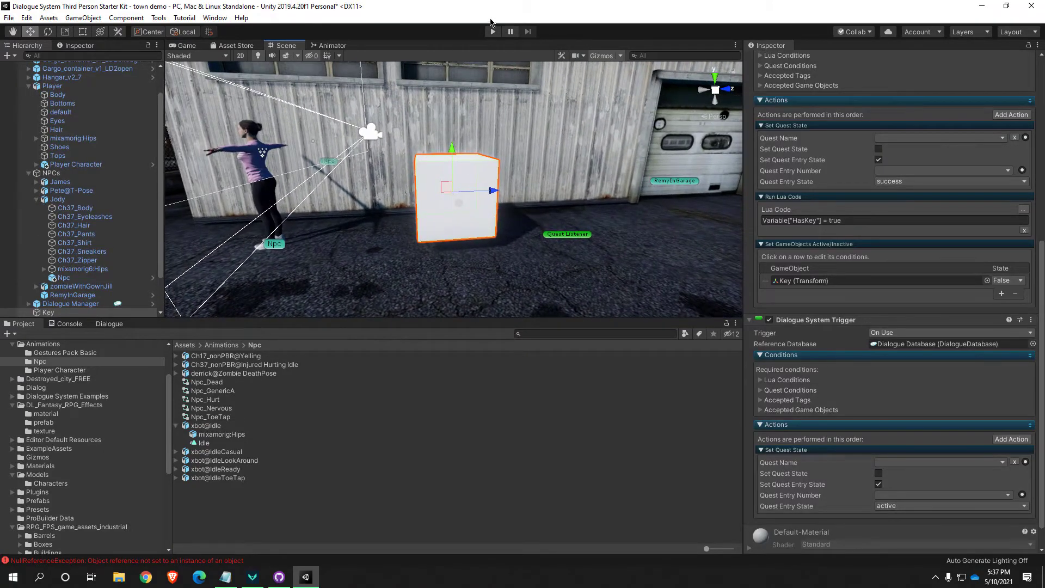
{"action": "left_click", "coordinate": [492, 31]}
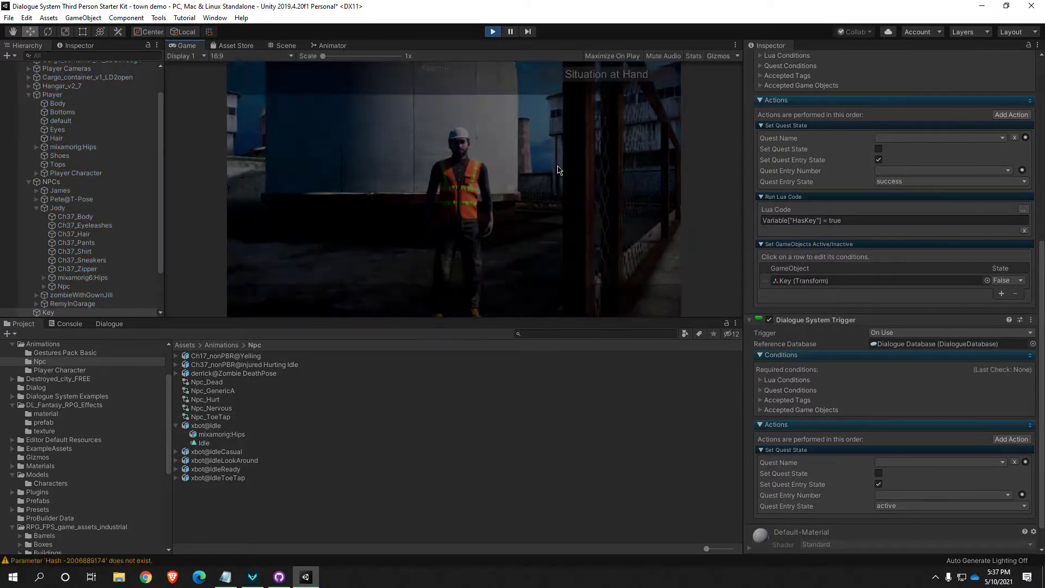
{"action": "left_click", "coordinate": [492, 31]}
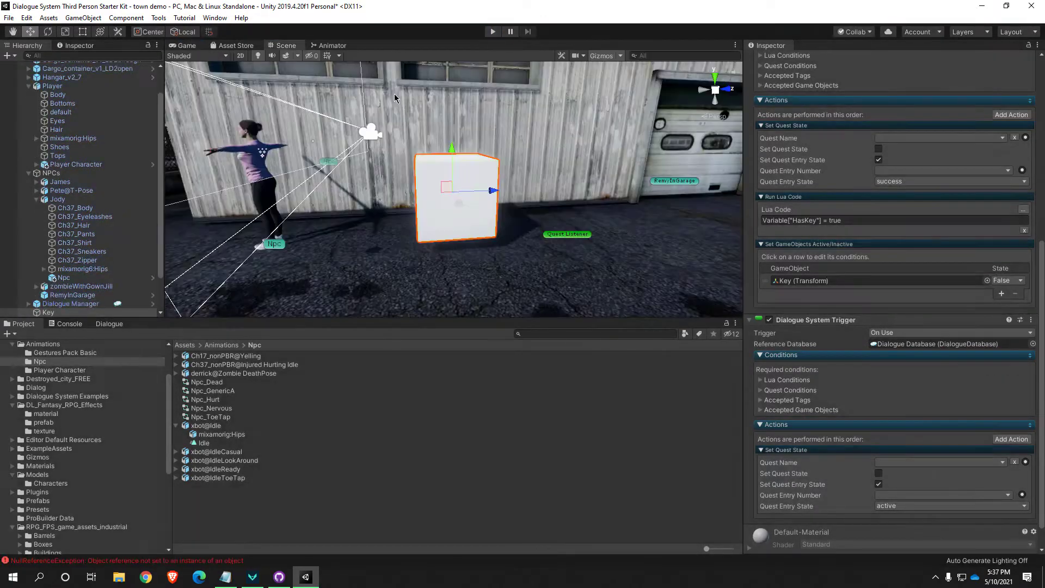
Deactivate the Starting Sequence object in the scene so the game intro is skipped
{"action": "scroll", "coordinate": [98, 265], "scroll_direction": "down", "scroll_amount": 3}
{"action": "left_click", "coordinate": [92, 269]}
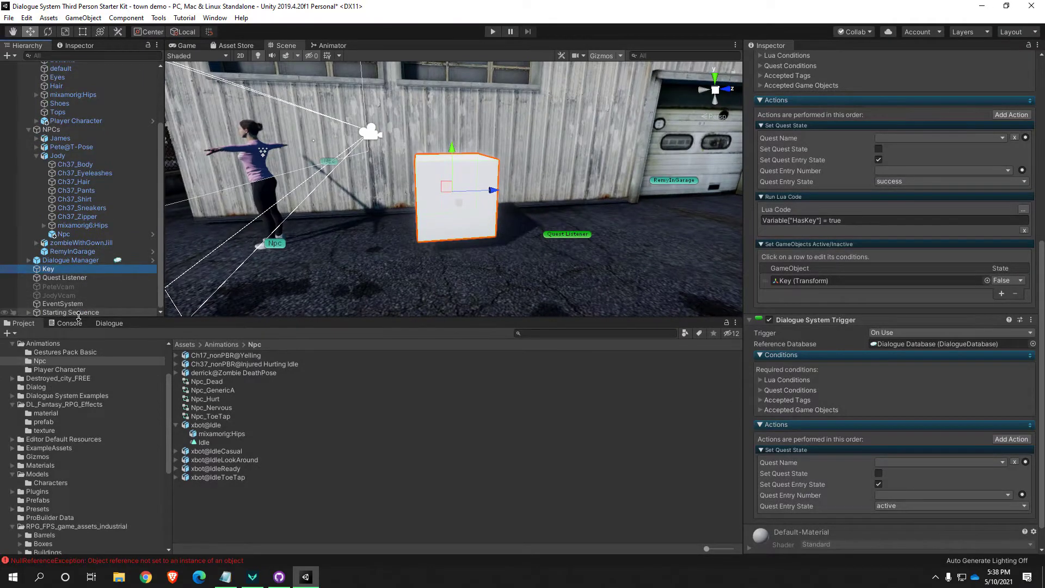
{"action": "left_click", "coordinate": [79, 313]}
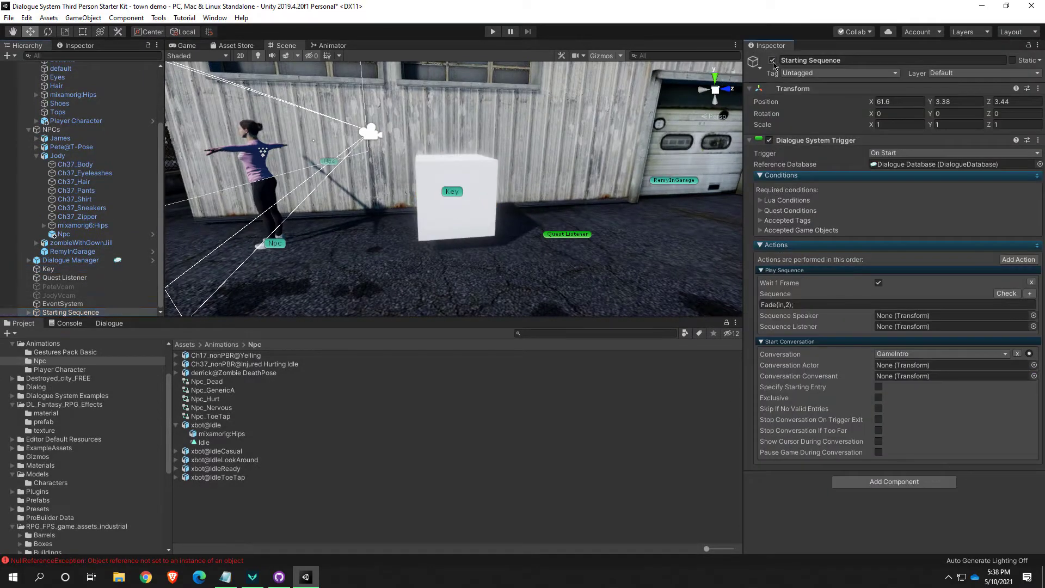
Enable the Usable component on the Key cube
{"action": "left_click", "coordinate": [478, 232]}
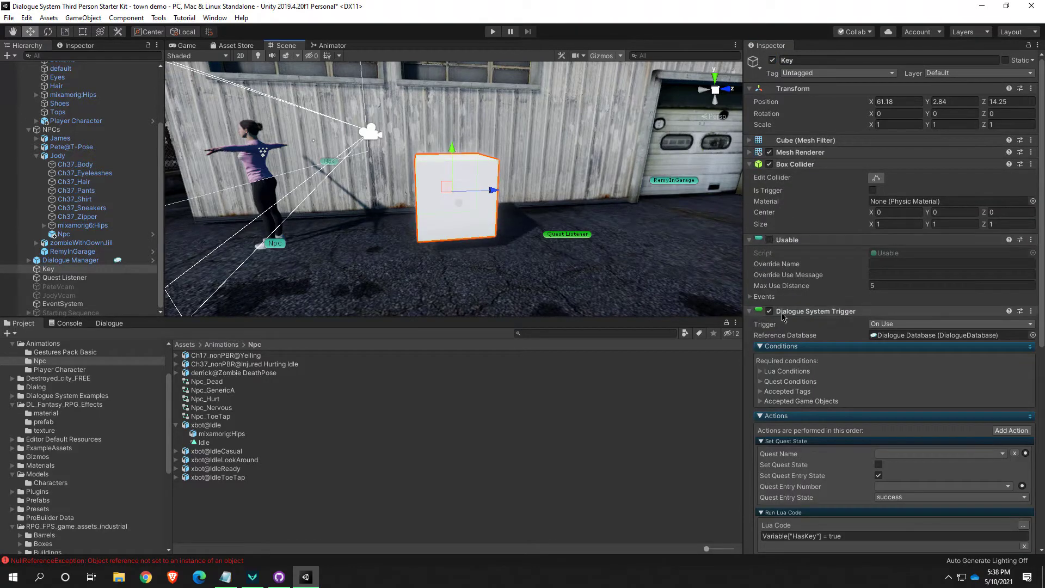
{"action": "left_click", "coordinate": [769, 239]}
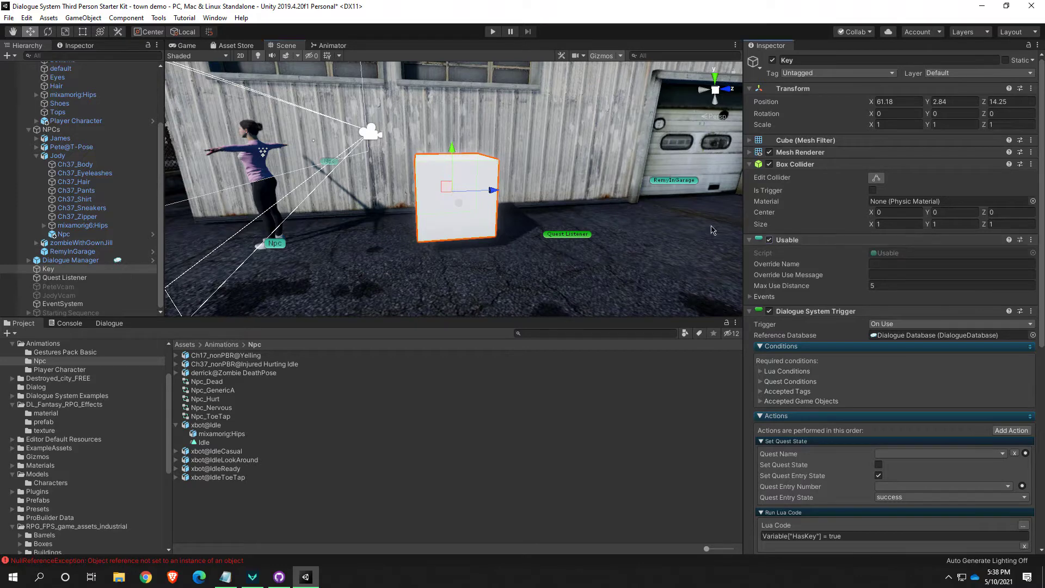
Play-test the scene by walking the player to the Key cube and interacting with it to pick it up, and stop the game
{"action": "right_click_drag", "start_coordinate": [458, 251], "coordinate": [470, 240]}
{"action": "key", "text": "w"}
{"action": "key", "text": "s"}
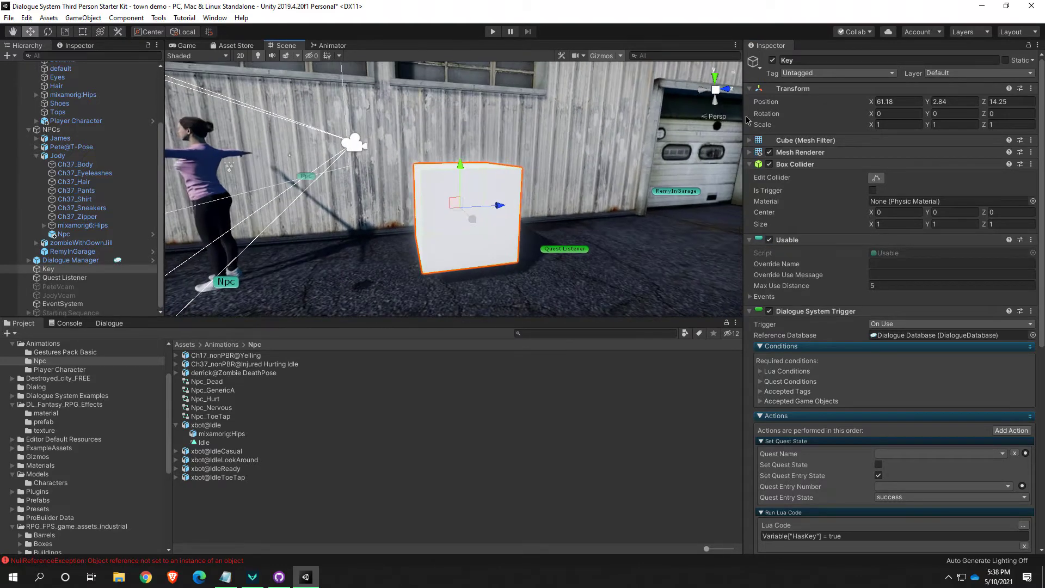
{"action": "left_click", "coordinate": [492, 31]}
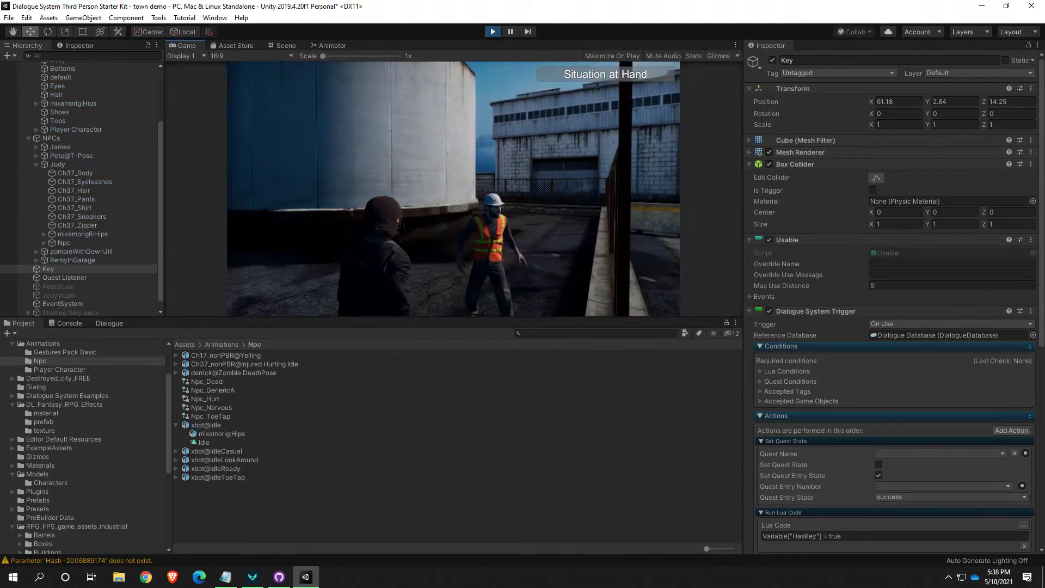
{"action": "key", "text": "w"}
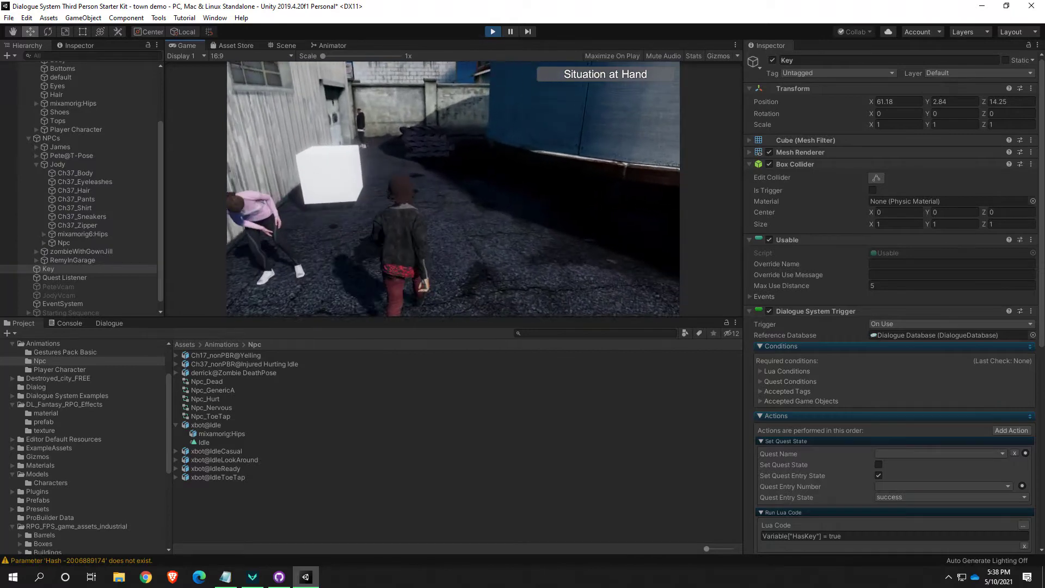
{"action": "key", "text": "w"}
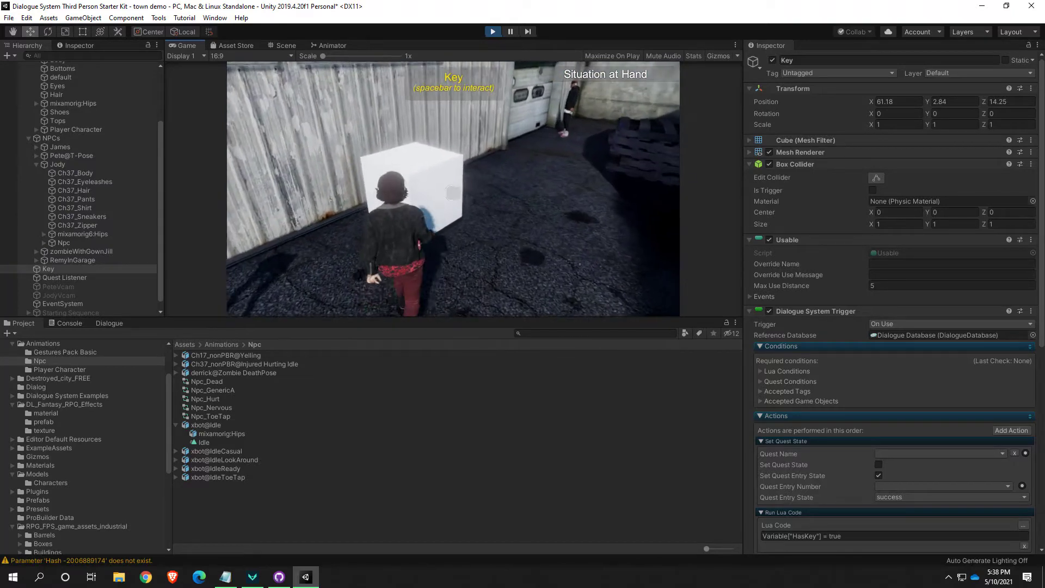
{"action": "key", "text": "w"}
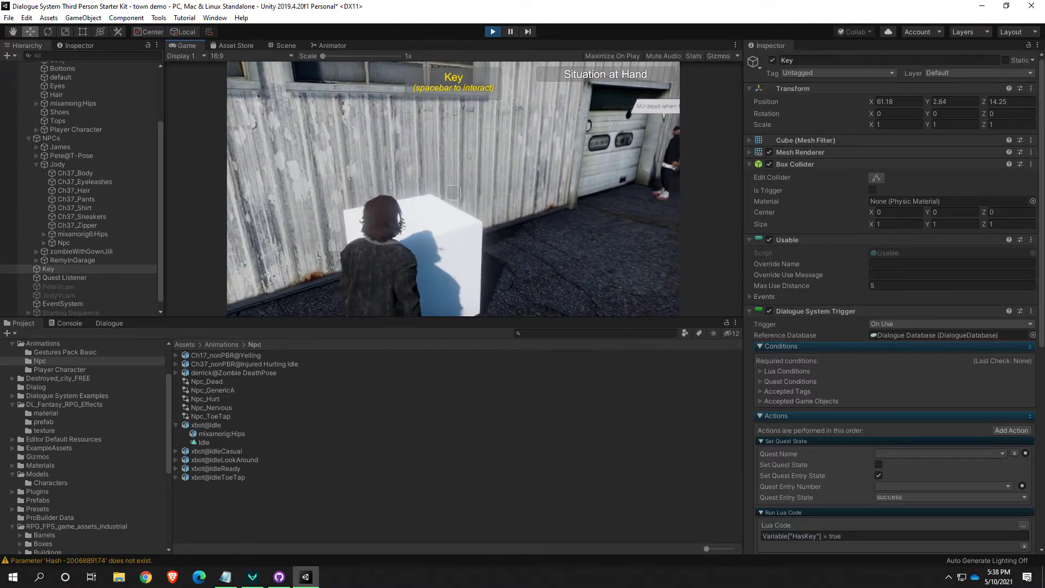
{"action": "key", "text": "space"}
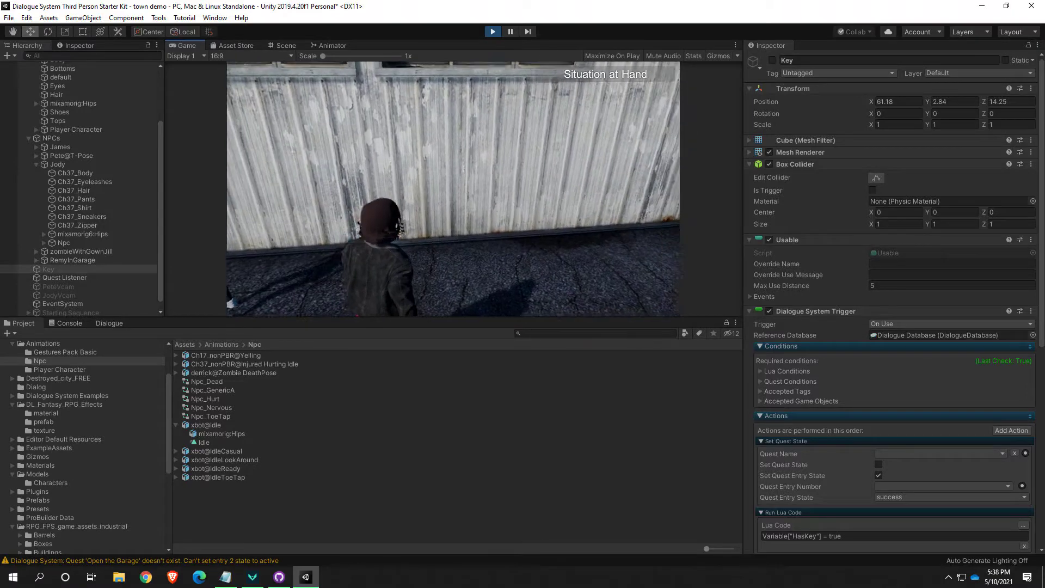
{"action": "key", "text": "Escape"}
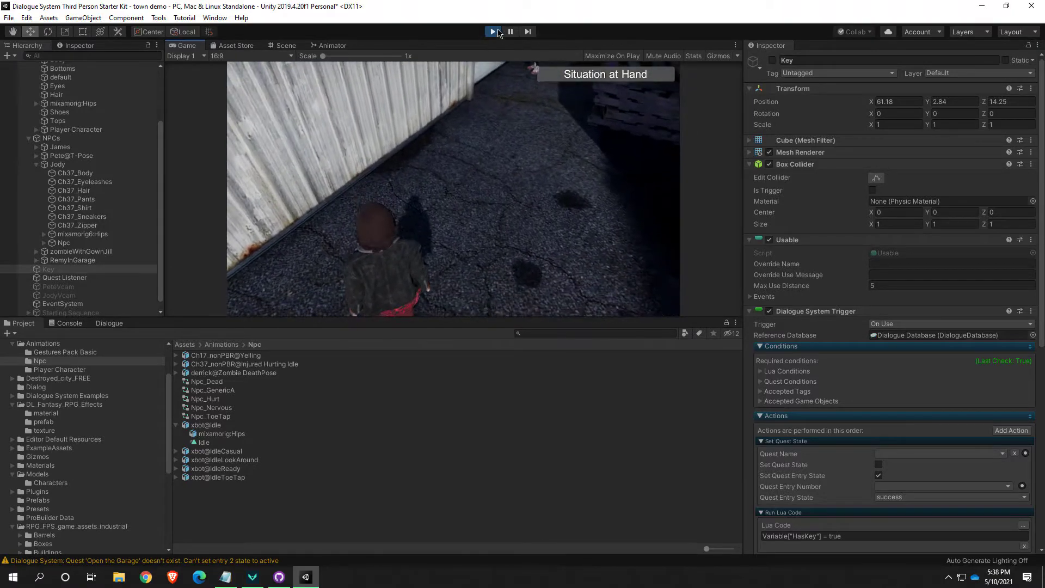
{"action": "left_click", "coordinate": [493, 32]}
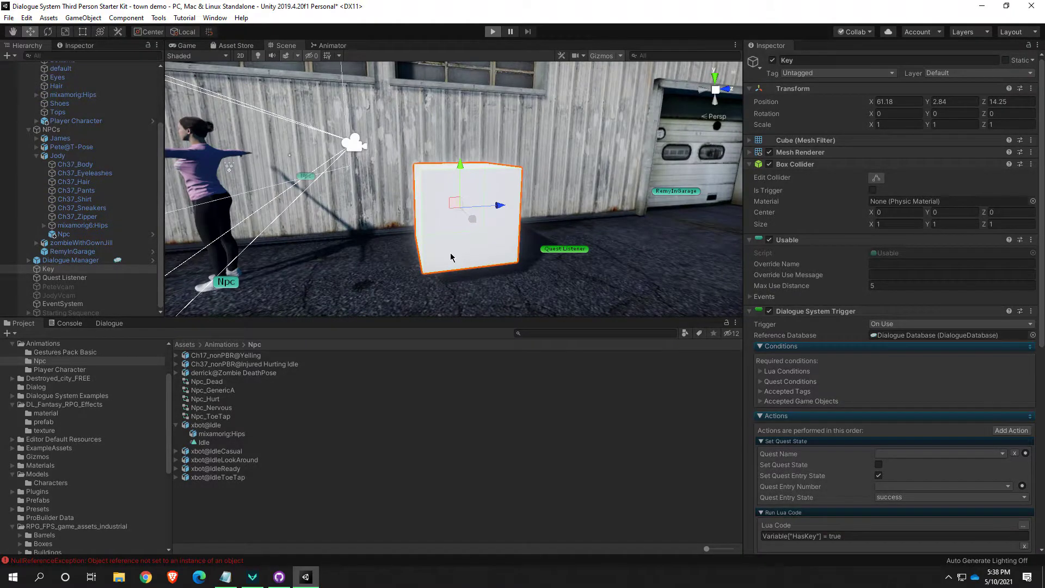
Play-test the scene again, walking the player up to the Key cube without using it, and stop the game
{"action": "key", "text": "ctrl+p"}
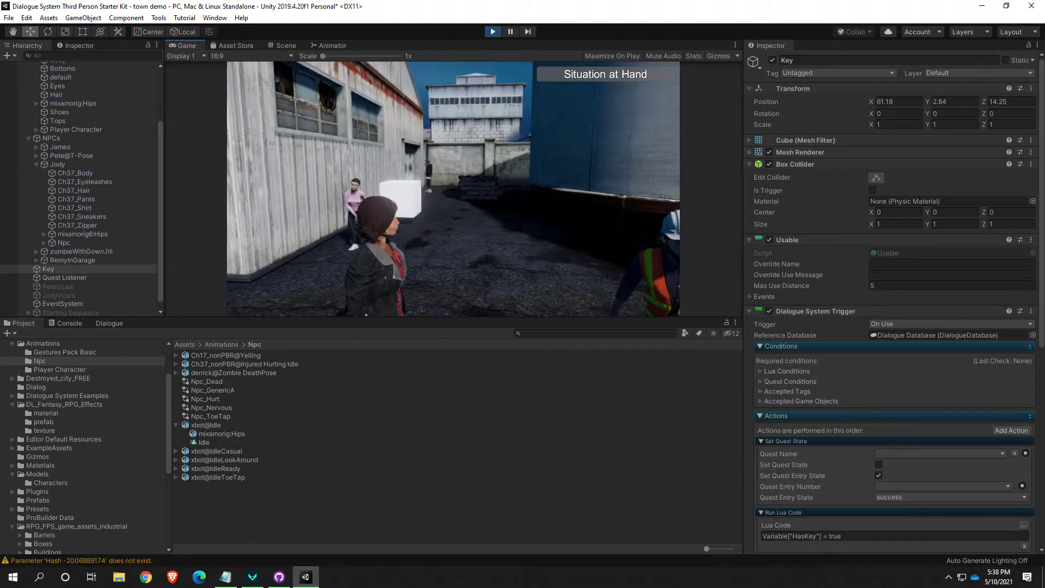
{"action": "key", "text": "w"}
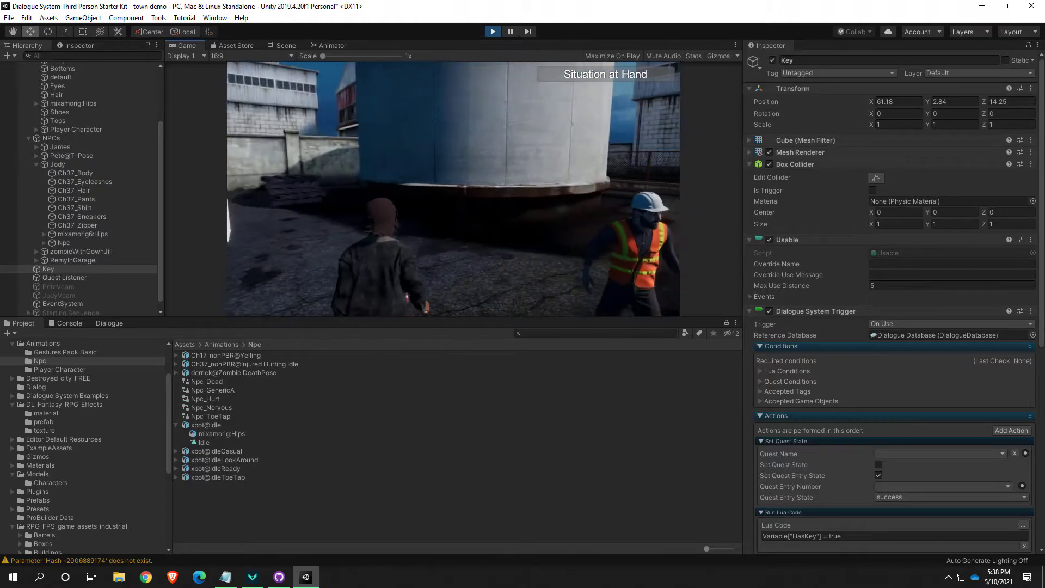
{"action": "key", "text": "w"}
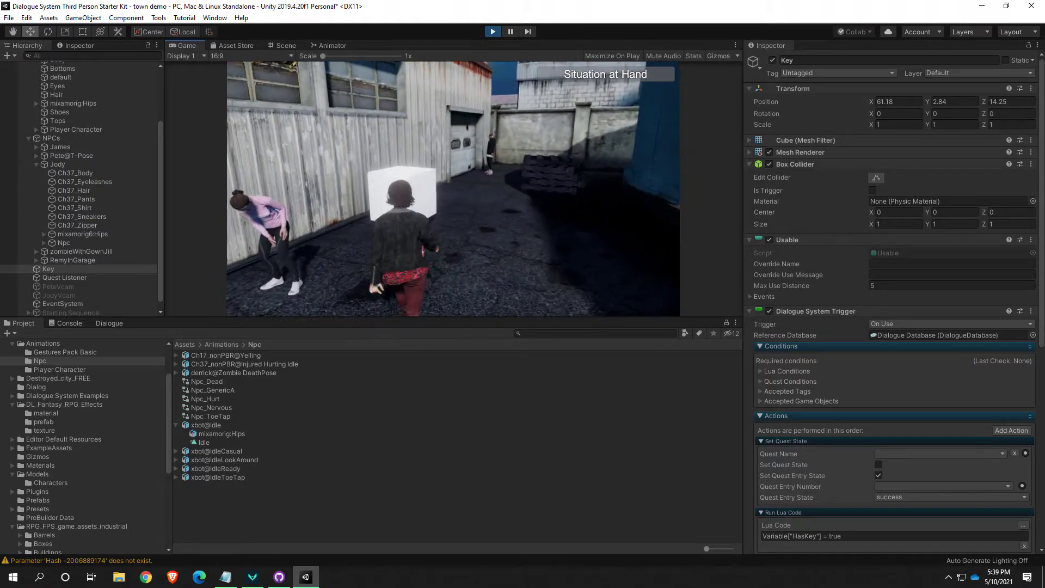
{"action": "key", "text": "w"}
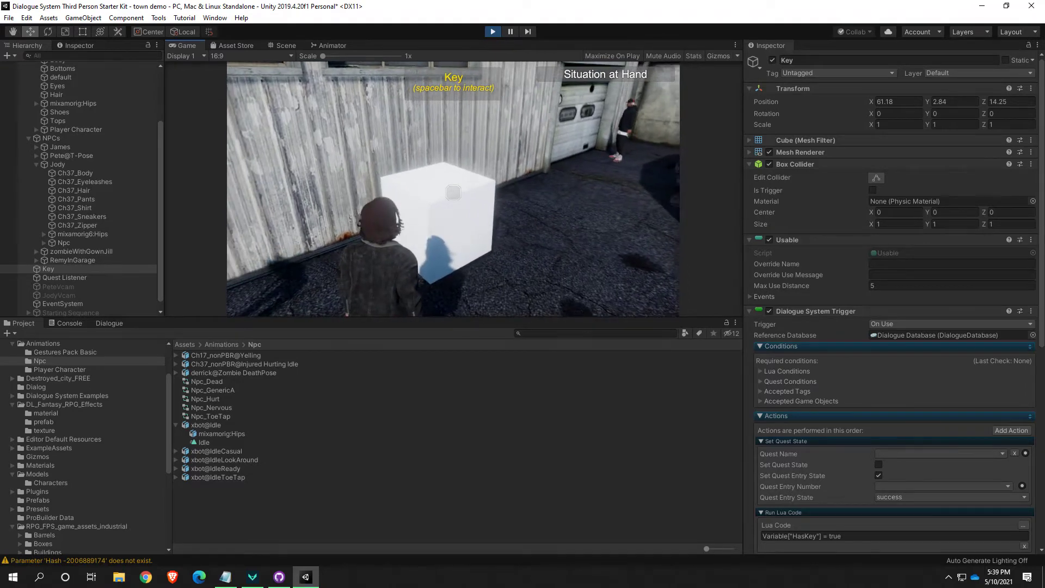
{"action": "key", "text": "w"}
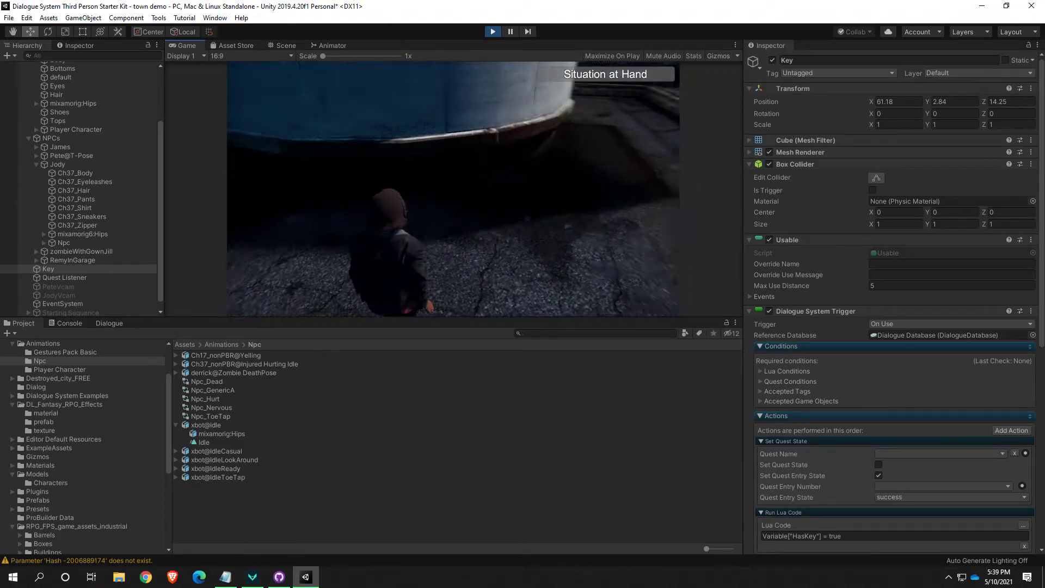
{"action": "key", "text": "ctrl+p"}
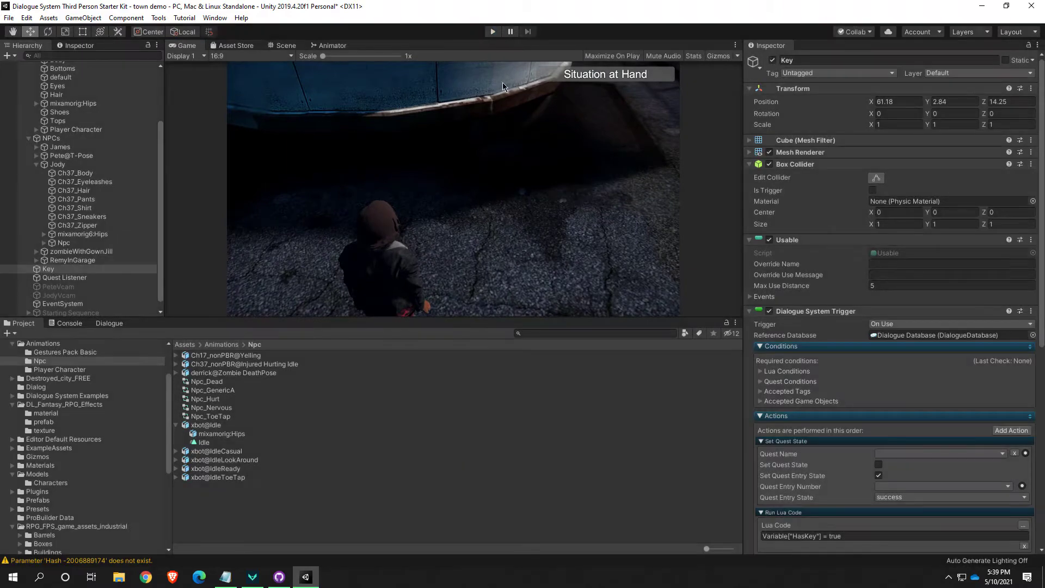
Examine the Key cube and its surroundings by the shed wall from several angles in the Scene view
{"action": "right_click_drag", "start_coordinate": [499, 232], "coordinate": [533, 251]}
{"action": "key", "text": "w"}
{"action": "key", "text": "s"}
{"action": "key", "text": "w"}
{"action": "key", "text": "s"}
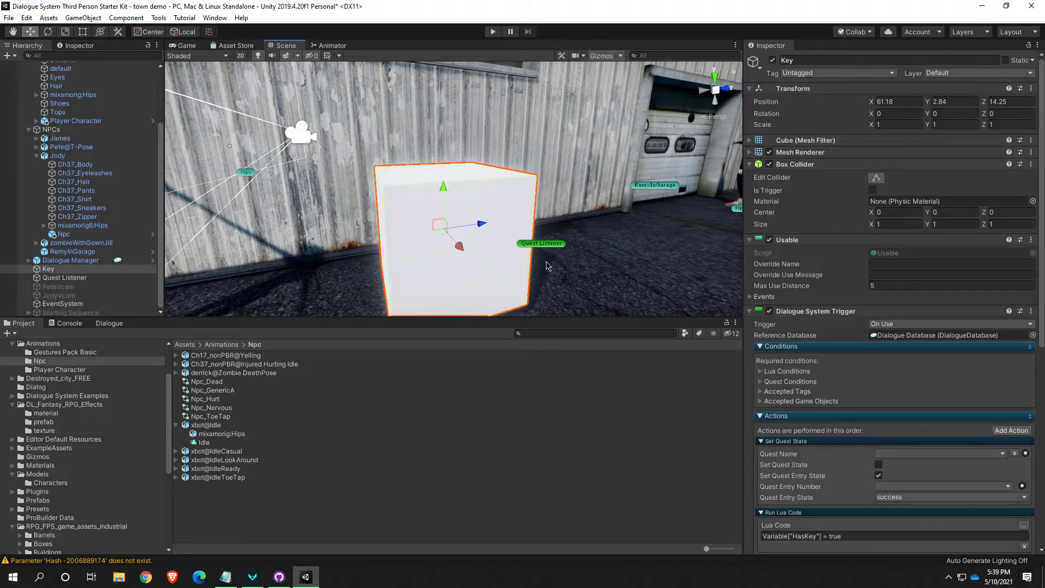
{"action": "key", "text": "s"}
{"action": "right_click_drag", "start_coordinate": [639, 292], "coordinate": [441, 299]}
{"action": "key", "text": "w"}
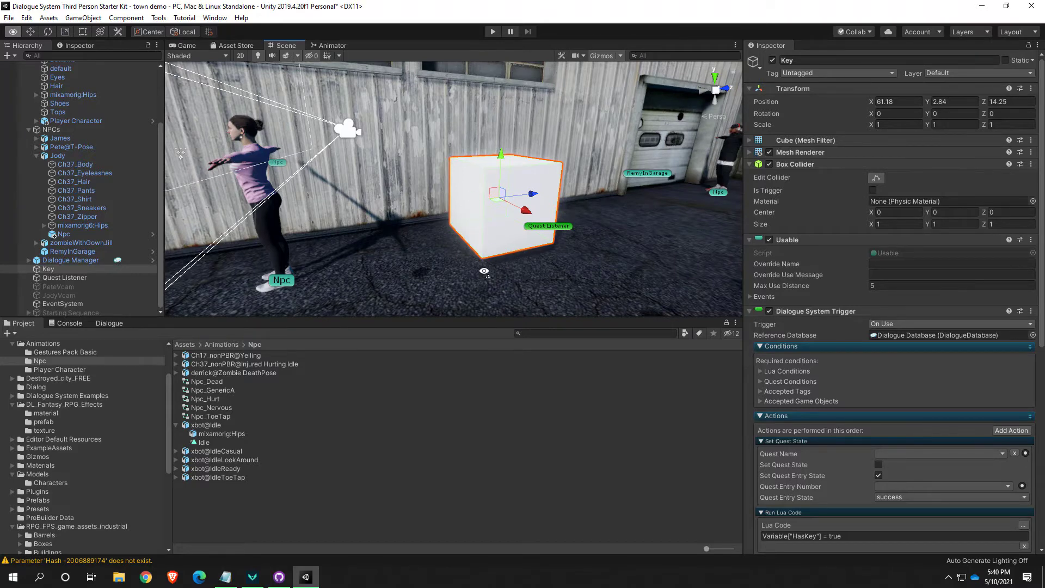
{"action": "left_click_drag", "start_coordinate": [485, 272], "coordinate": [461, 186], "text": "alt"}
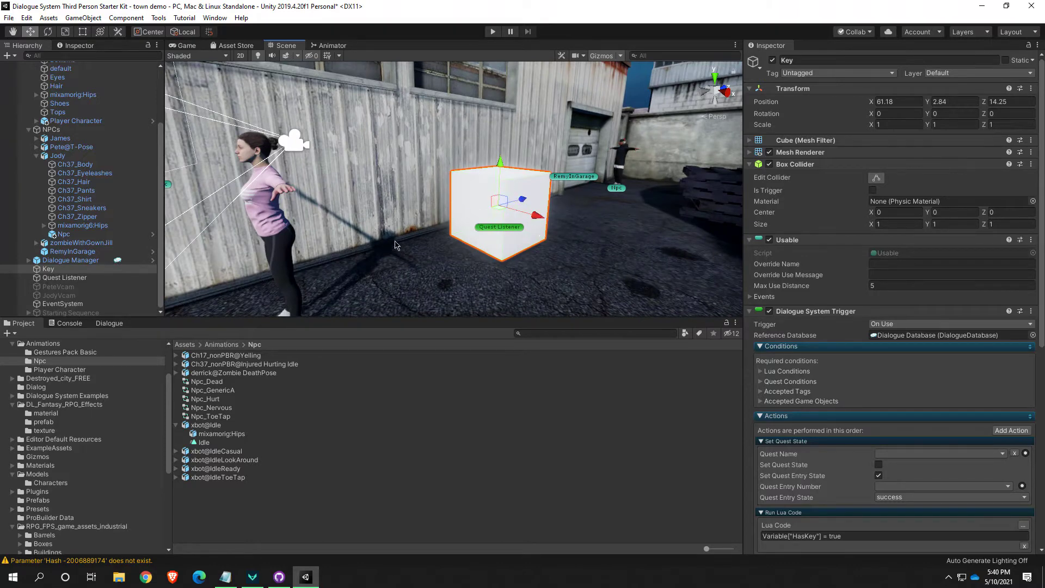
{"action": "key", "text": "f"}
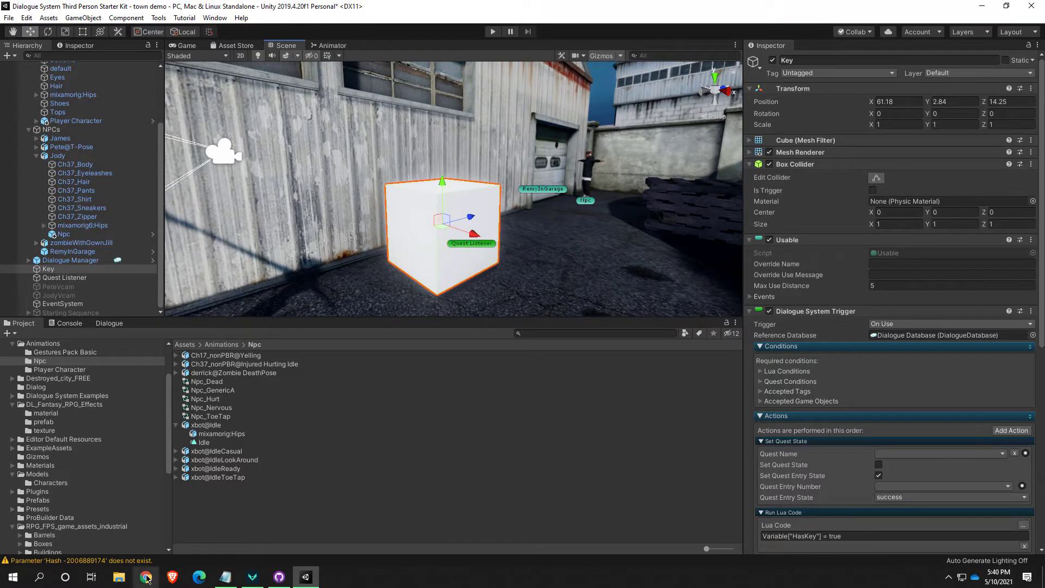
{"action": "right_click_drag", "start_coordinate": [421, 298], "coordinate": [444, 308]}
{"action": "key", "text": "w"}
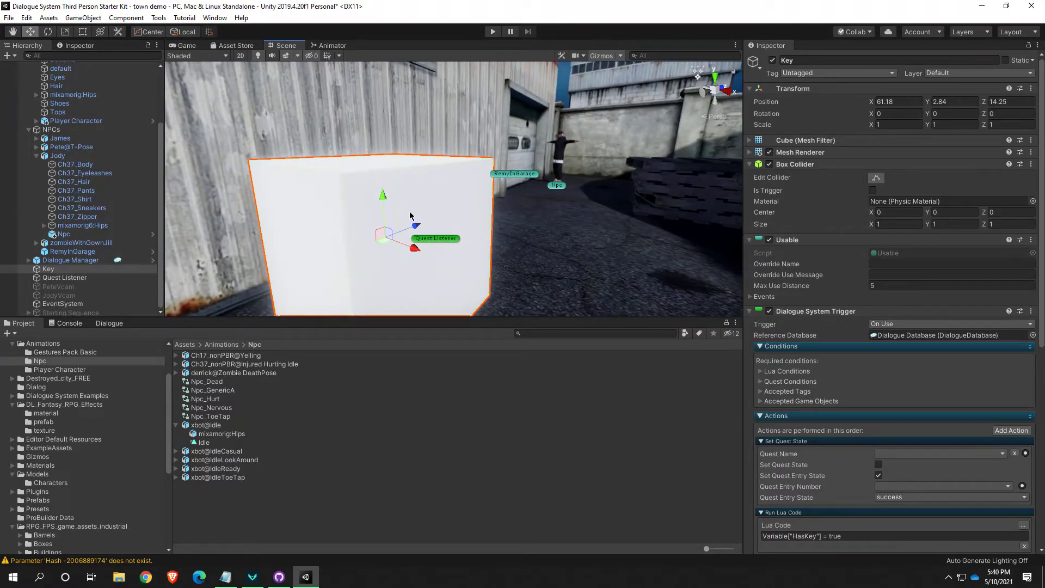
{"action": "scroll", "coordinate": [430, 178], "scroll_direction": "down", "scroll_amount": 5}
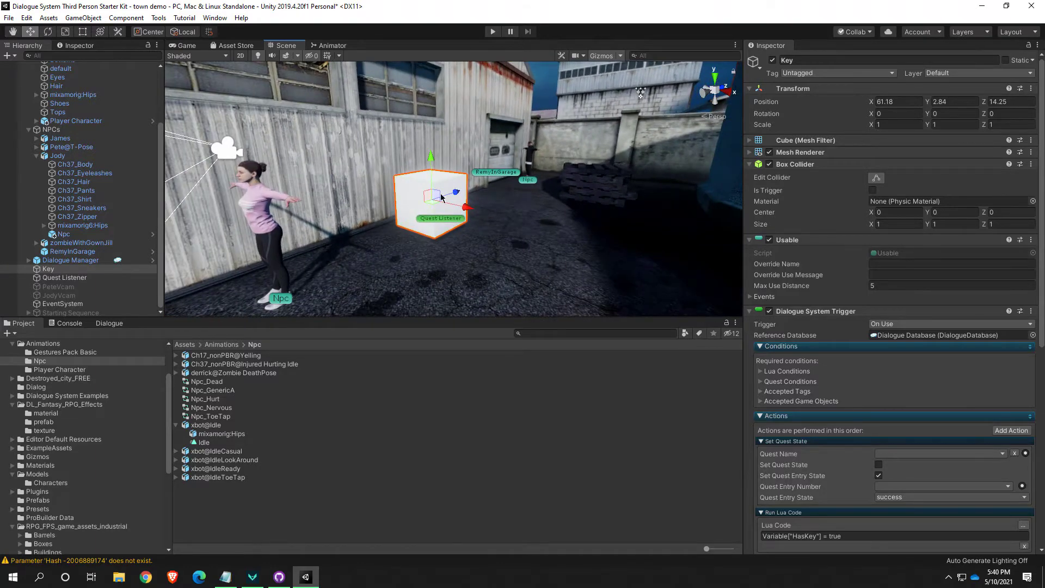
{"action": "key", "text": "s"}
{"action": "right_click_drag", "start_coordinate": [455, 271], "coordinate": [491, 265]}
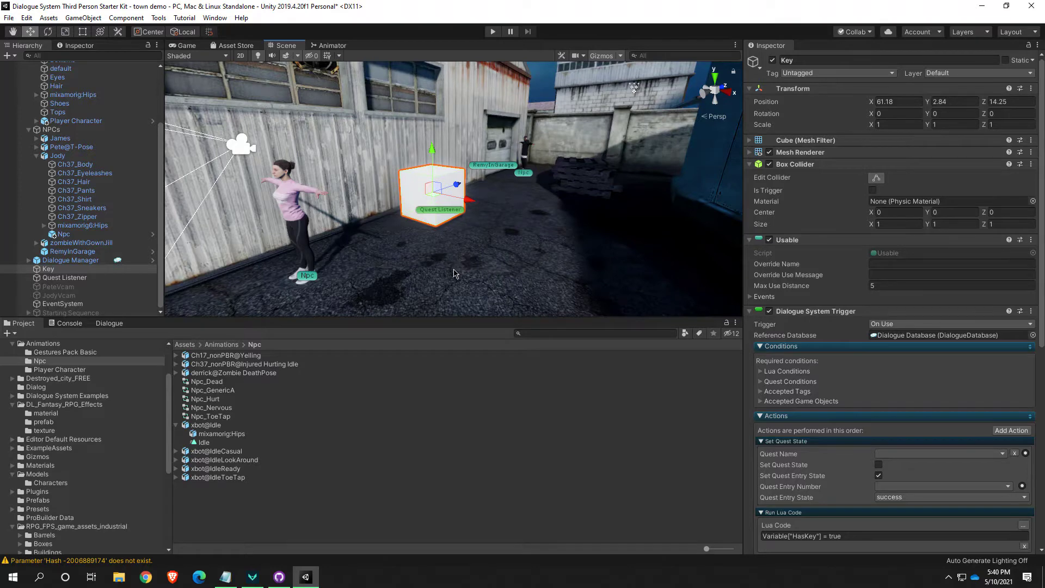
{"action": "key", "text": "w"}
{"action": "right_click_drag", "start_coordinate": [456, 280], "coordinate": [428, 250]}
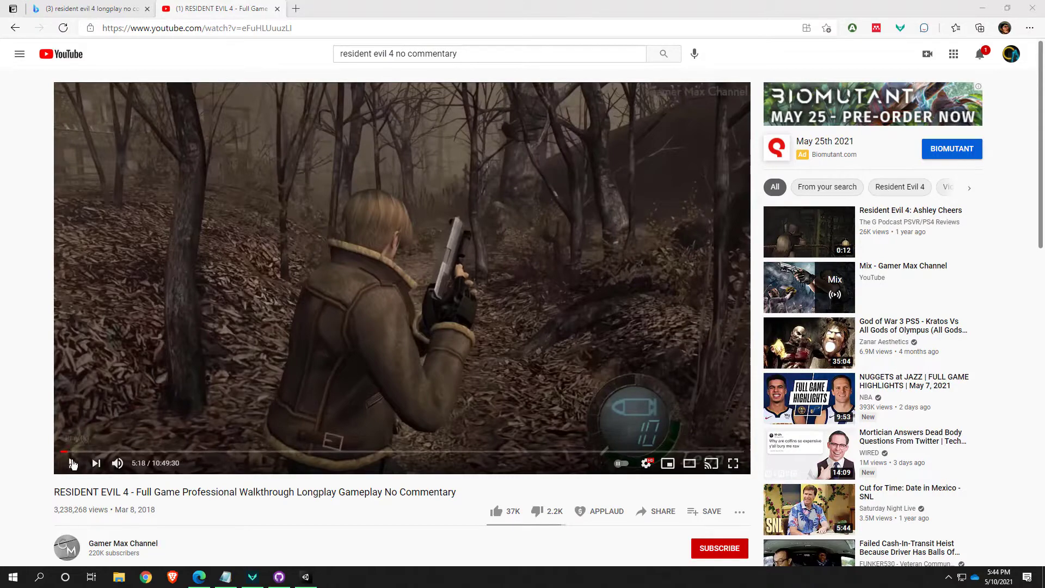
Watch the Resident Evil 4 walkthrough from 5:18 to 5:38, pausing to examine how item pickups are marked, and close the browser
{"action": "left_click", "coordinate": [71, 466]}
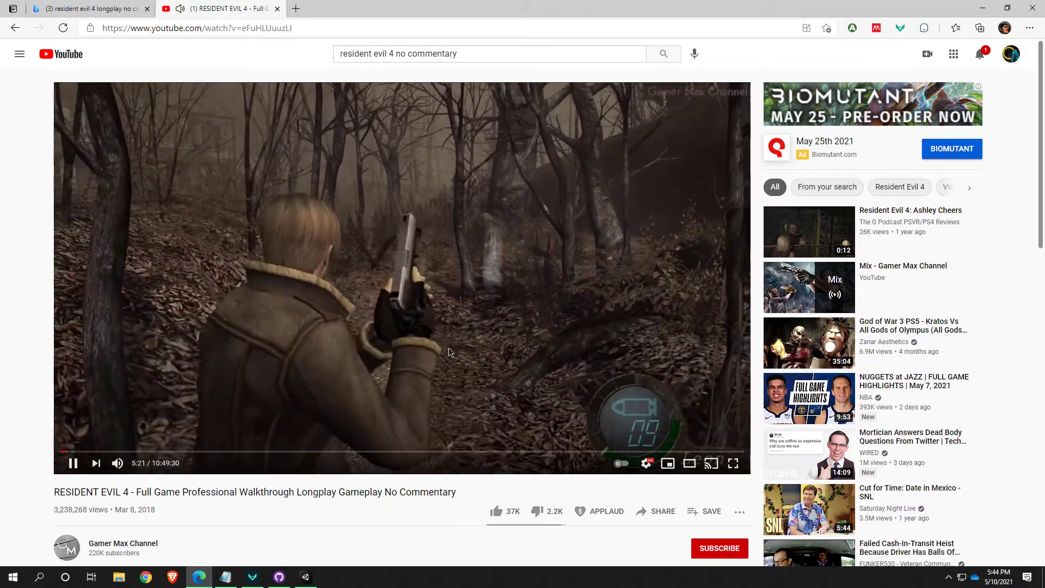
{"action": "left_click", "coordinate": [517, 342]}
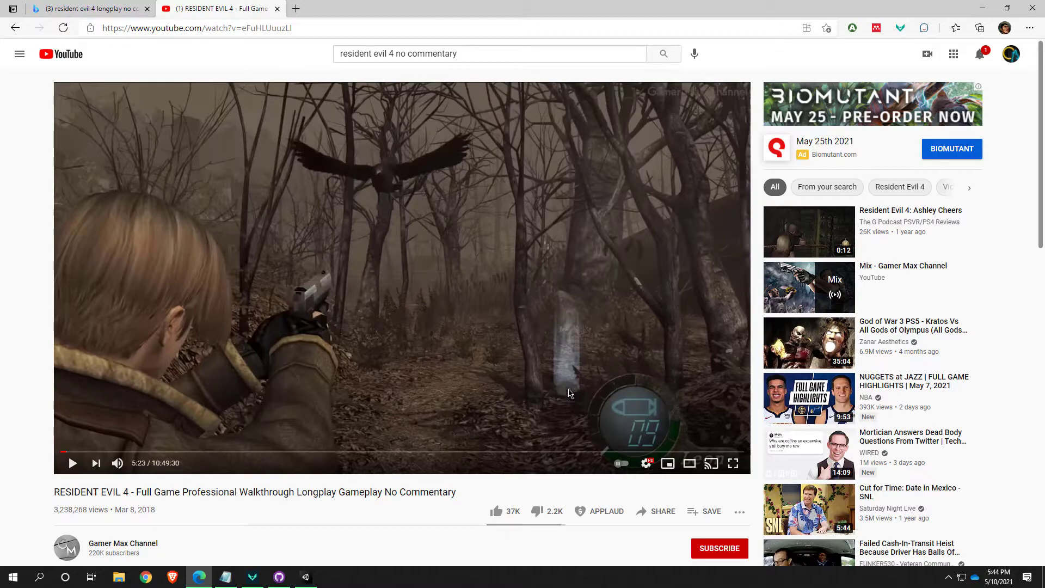
{"action": "left_click", "coordinate": [506, 391]}
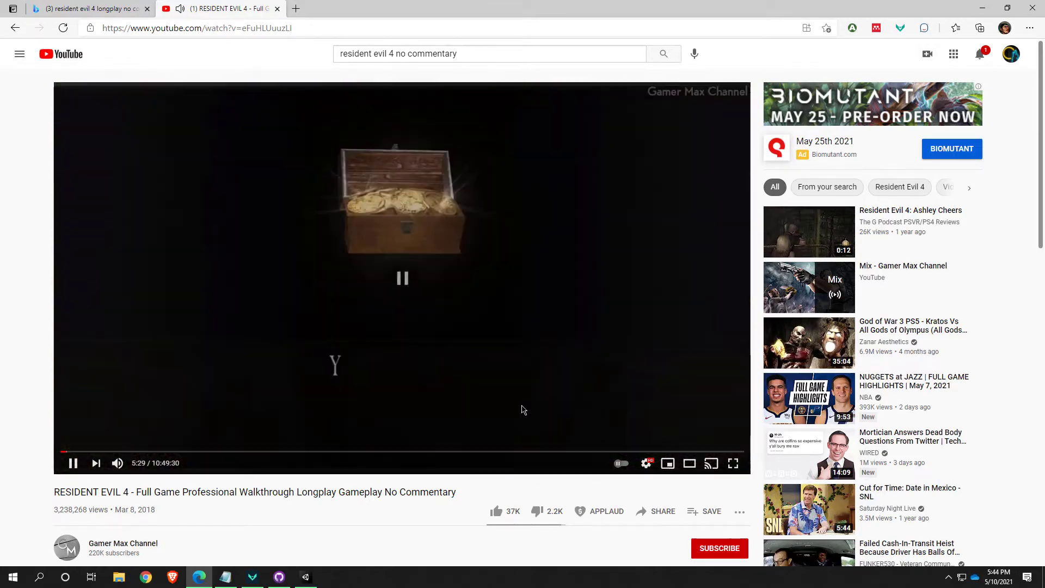
{"action": "left_click", "coordinate": [486, 368]}
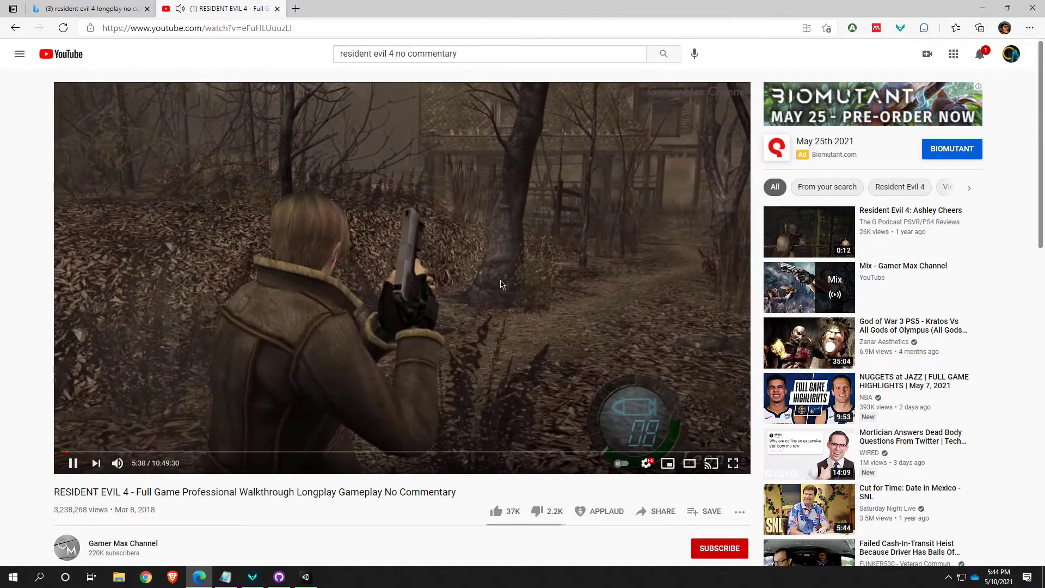
{"action": "left_click", "coordinate": [427, 216]}
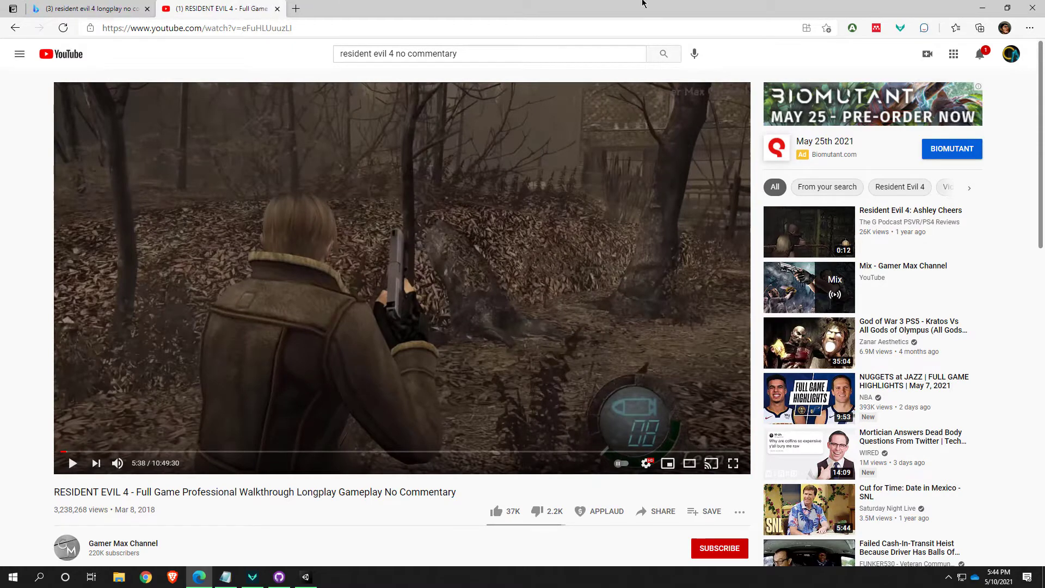
{"action": "left_click", "coordinate": [1033, 8]}
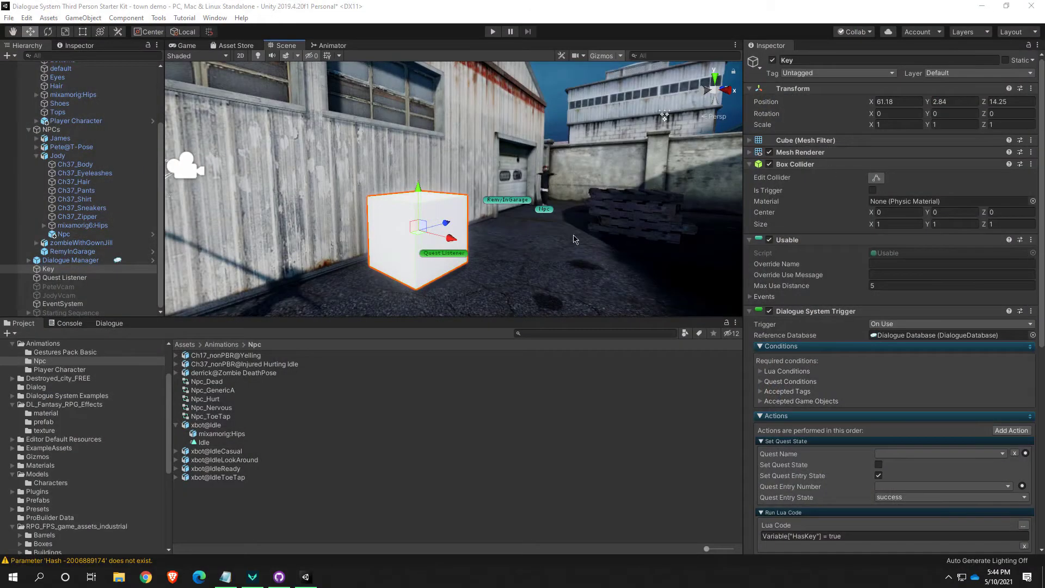
Clear the Key cube selection and add a new Particle System effect to the scene
{"action": "right_click_drag", "start_coordinate": [554, 264], "coordinate": [413, 257]}
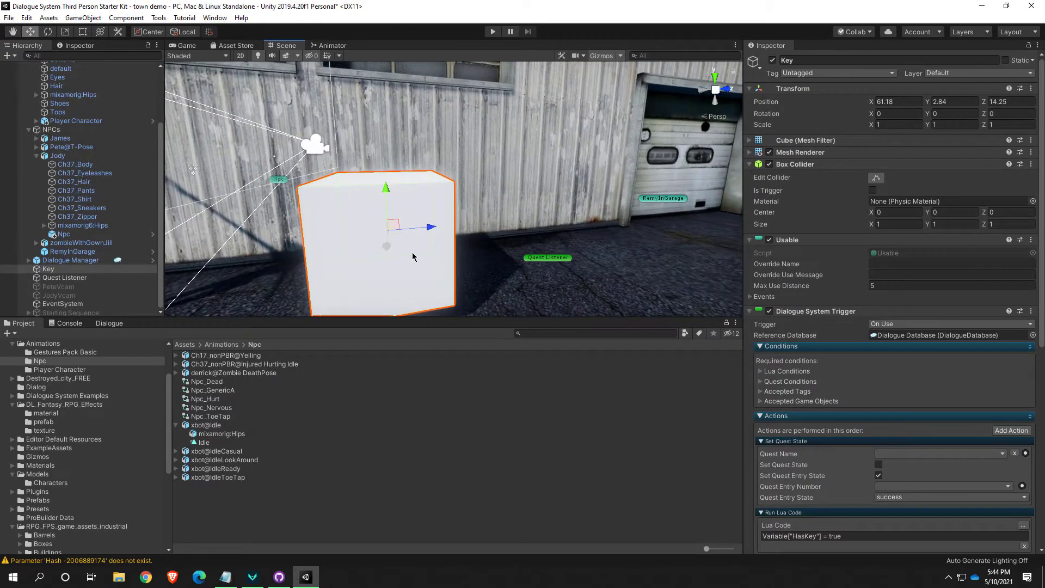
{"action": "left_click", "coordinate": [558, 213]}
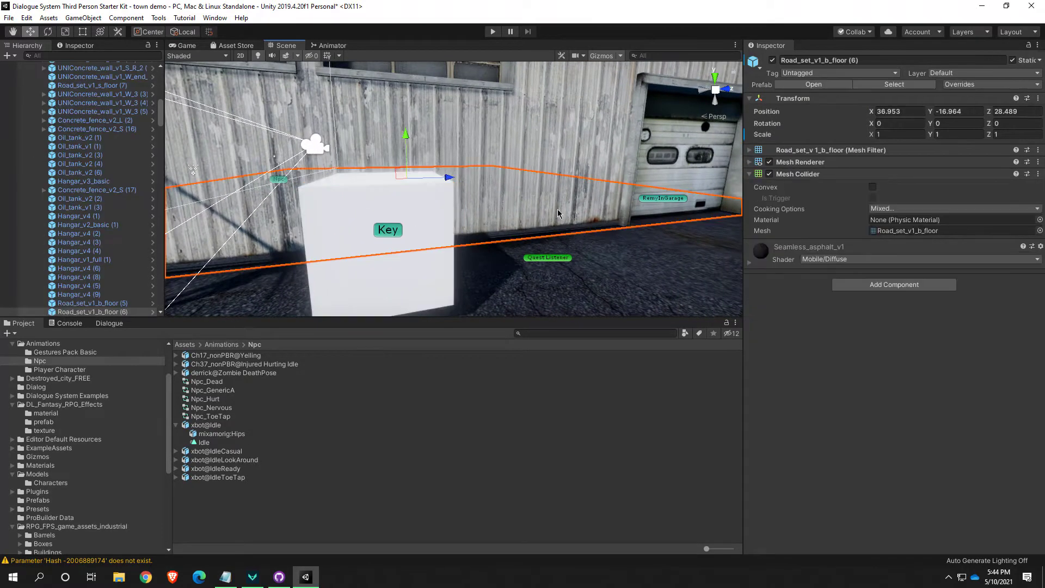
{"action": "left_click", "coordinate": [450, 106]}
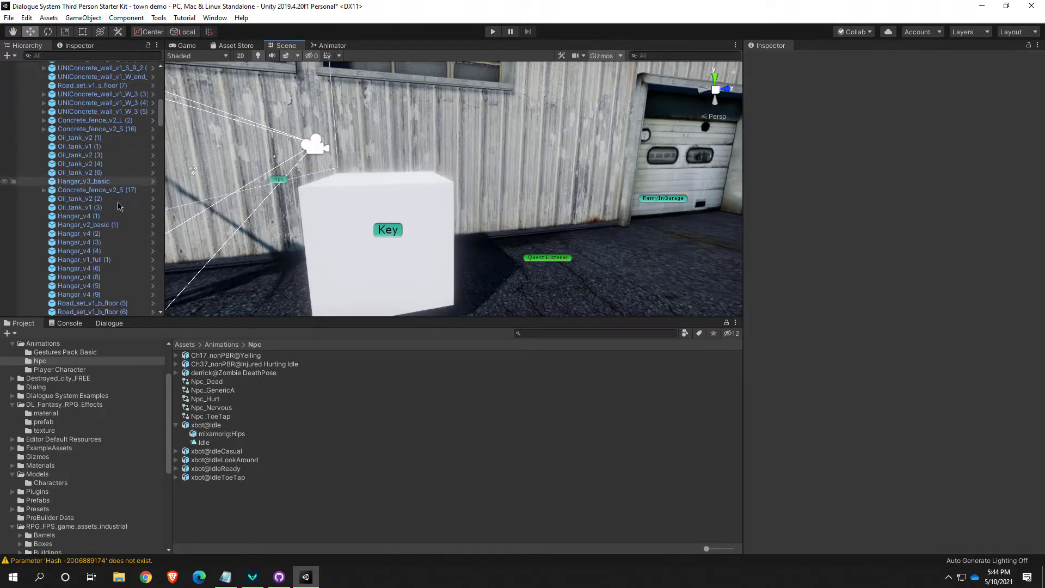
{"action": "scroll", "coordinate": [118, 229], "scroll_direction": "down", "scroll_amount": 10}
{"action": "scroll", "coordinate": [116, 263], "scroll_direction": "up", "scroll_amount": 15}
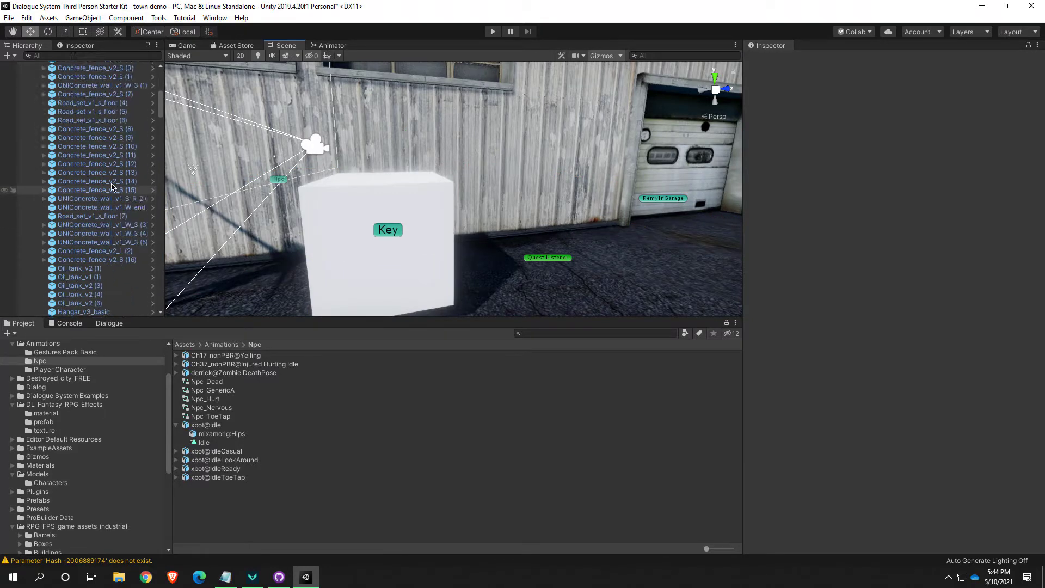
{"action": "left_click", "coordinate": [85, 19]}
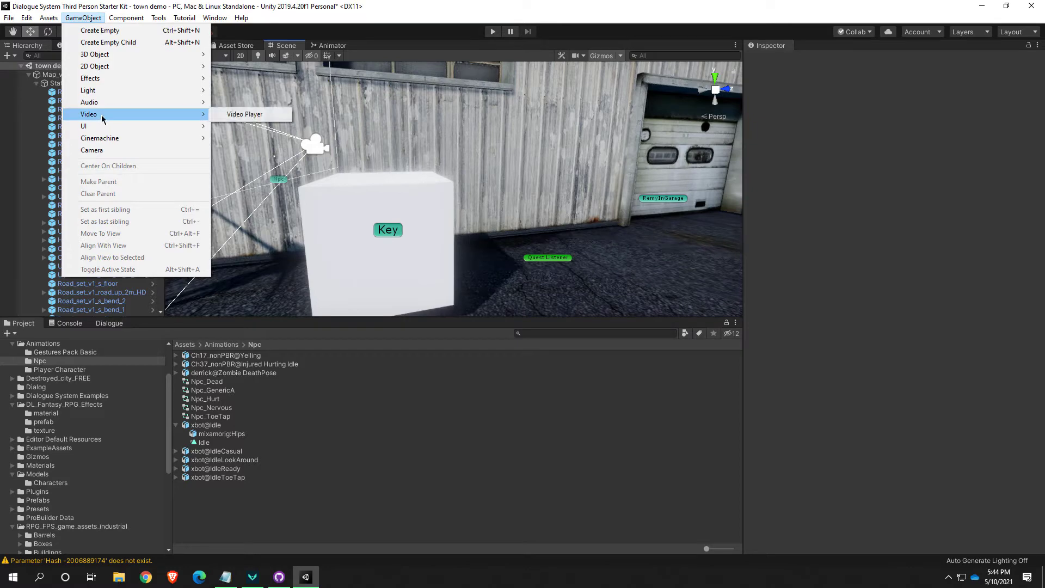
{"action": "mouse_move", "coordinate": [95, 79]}
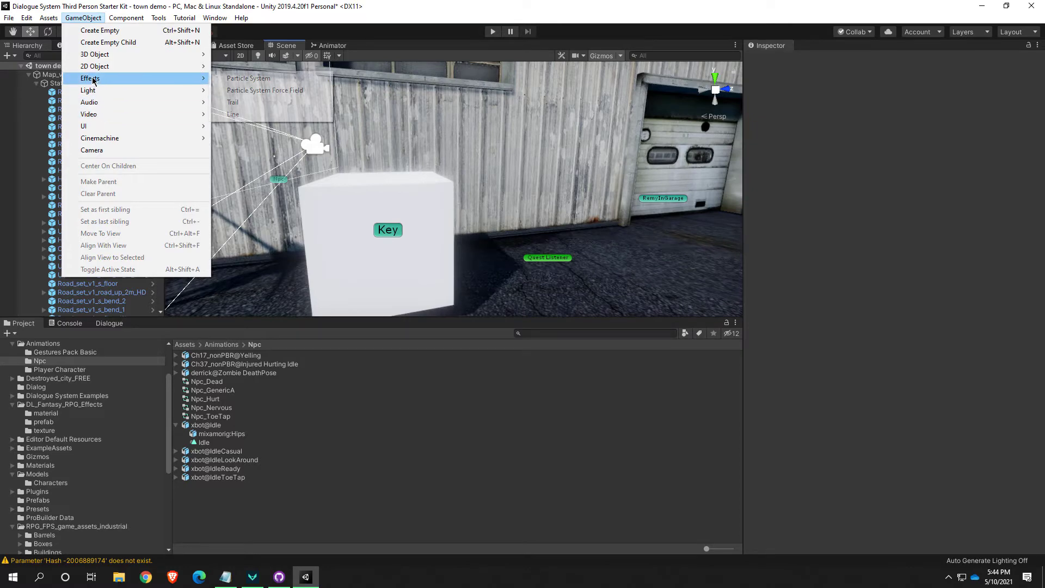
{"action": "left_click", "coordinate": [299, 82]}
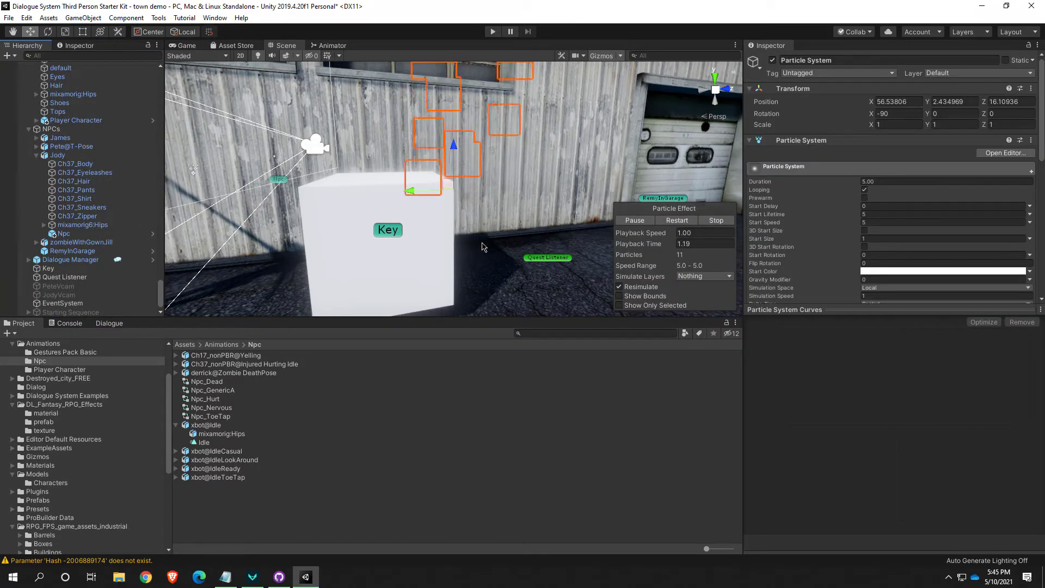
Move the Particle System along the X axis to about 61.66, placing it beside the Key cube
{"action": "key", "text": "d"}
{"action": "right_click_drag", "start_coordinate": [484, 247], "coordinate": [597, 237]}
{"action": "key", "text": "s"}
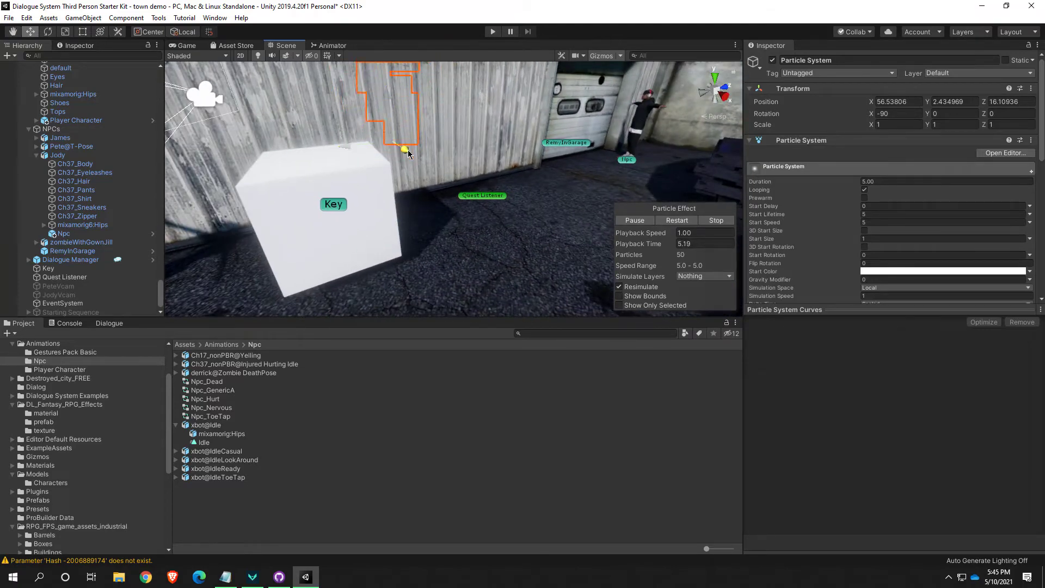
{"action": "left_click_drag", "start_coordinate": [405, 149], "coordinate": [451, 178]}
{"action": "key", "text": "s"}
{"action": "right_click_drag", "start_coordinate": [448, 201], "coordinate": [414, 138]}
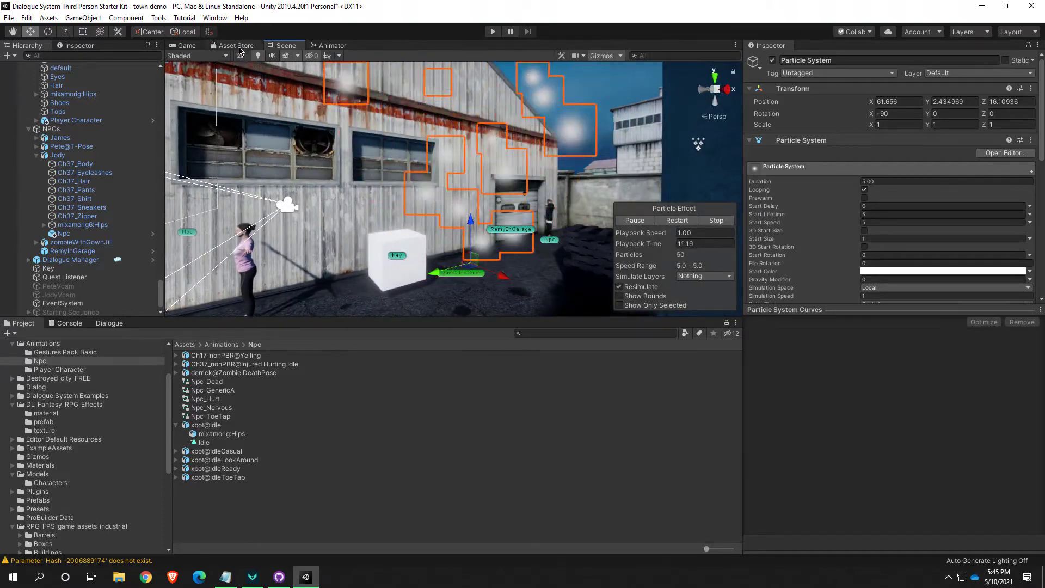
Set the Particle System's Start Size to 0.1
{"action": "key", "text": "w"}
{"action": "right_click_drag", "start_coordinate": [448, 276], "coordinate": [491, 288]}
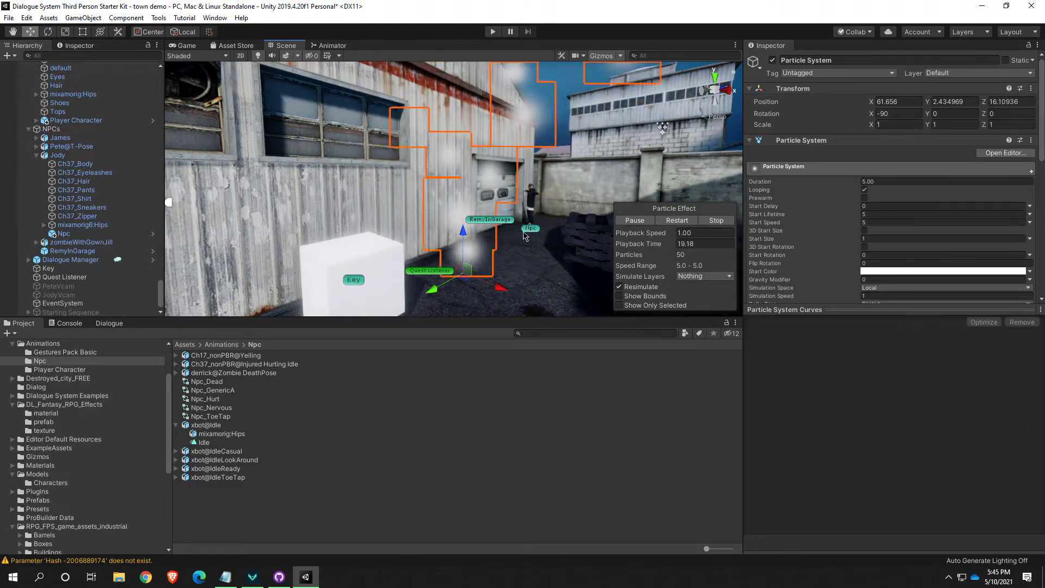
{"action": "key", "text": "w"}
{"action": "right_click_drag", "start_coordinate": [527, 238], "coordinate": [450, 243]}
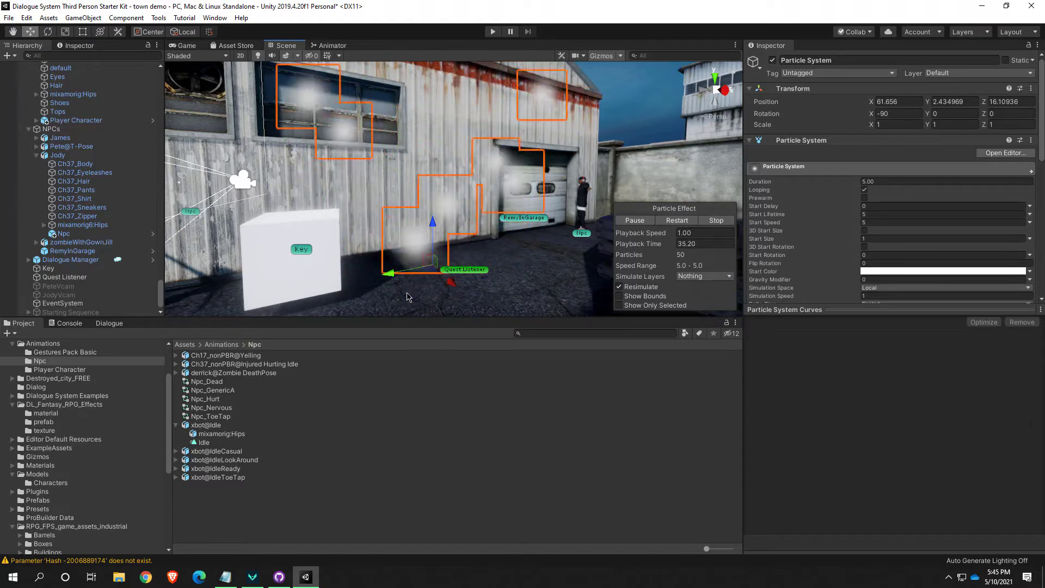
{"action": "left_click_drag", "start_coordinate": [393, 242], "coordinate": [500, 259], "text": "alt"}
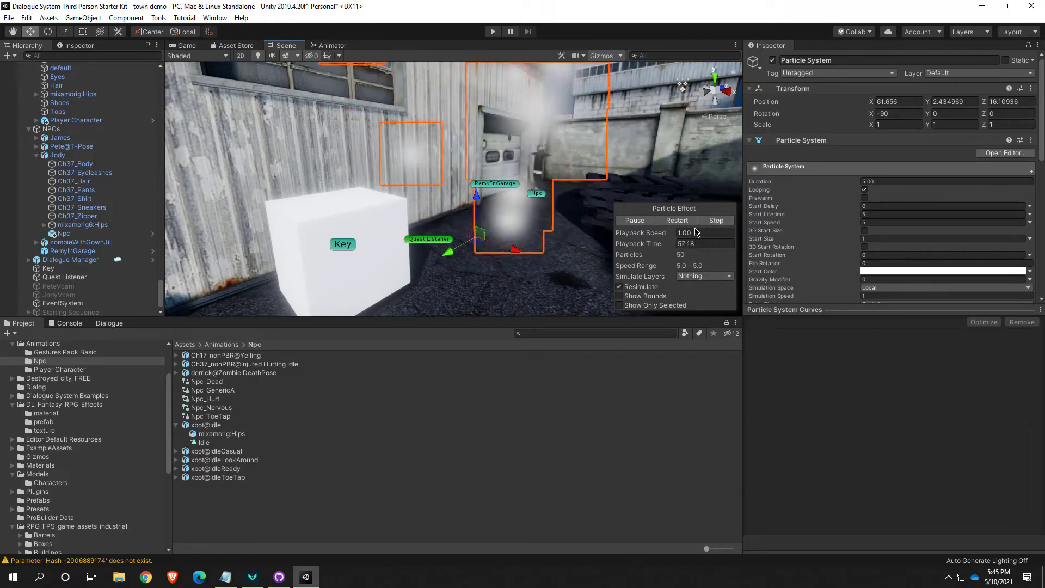
{"action": "right_click_drag", "start_coordinate": [547, 225], "coordinate": [525, 282]}
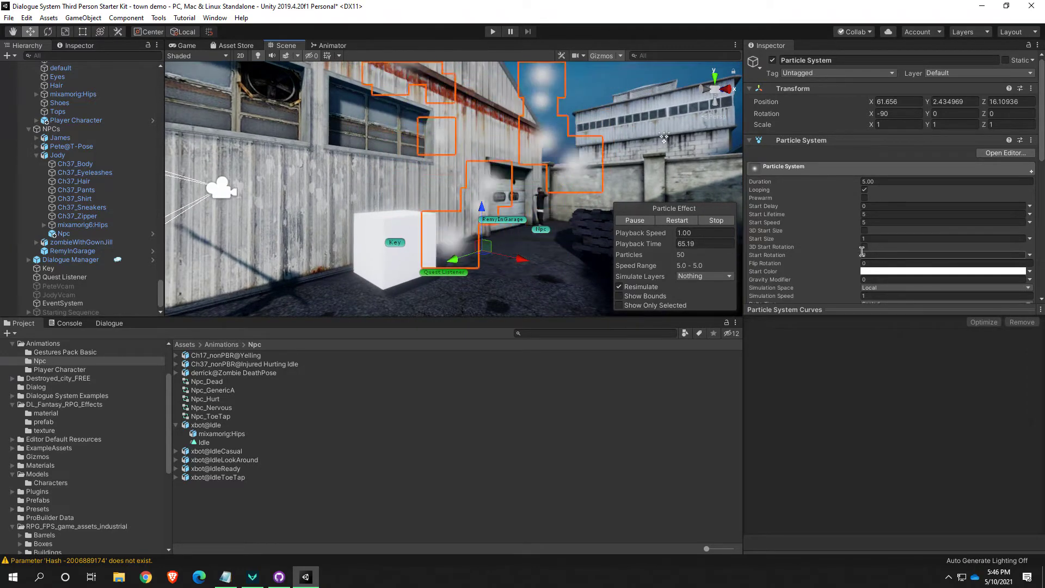
{"action": "left_click", "coordinate": [883, 239]}
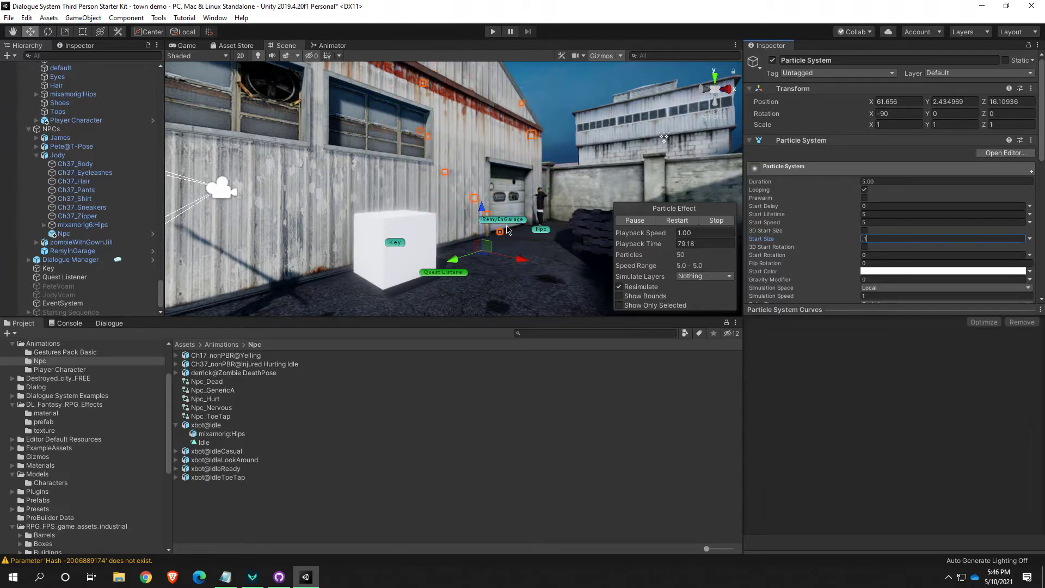
Expand the Particle System's Shape module and change the emitter shape to Box
{"action": "scroll", "coordinate": [828, 268], "scroll_direction": "down", "scroll_amount": 3}
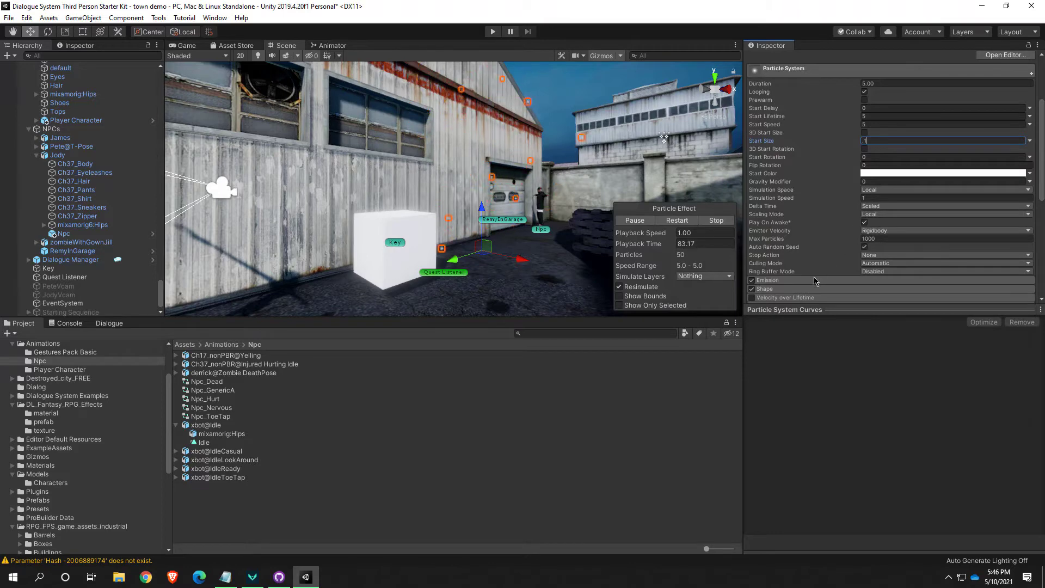
{"action": "left_click", "coordinate": [776, 289]}
{"action": "scroll", "coordinate": [778, 270], "scroll_direction": "down", "scroll_amount": 3}
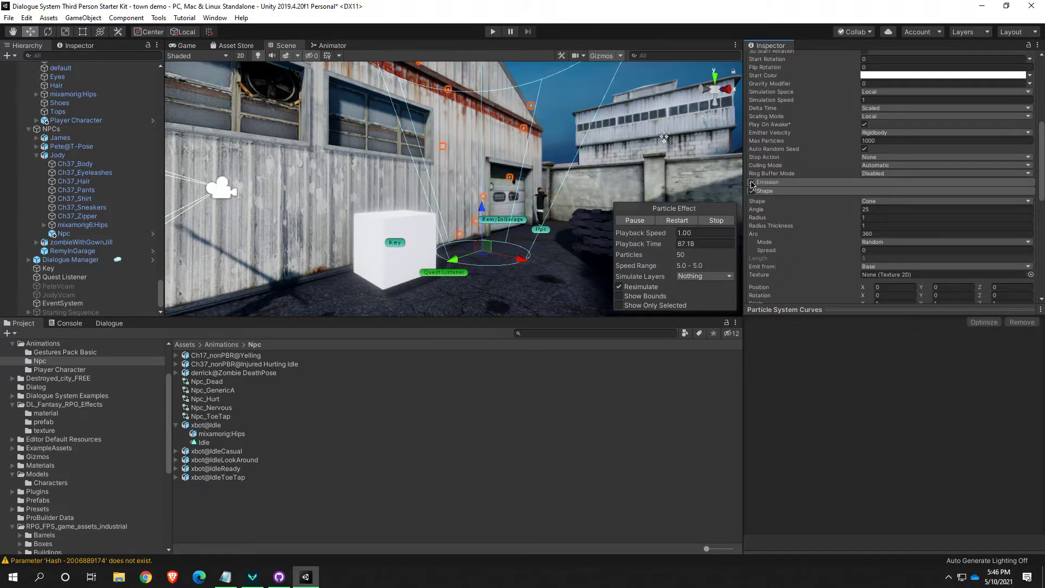
{"action": "scroll", "coordinate": [757, 206], "scroll_direction": "down", "scroll_amount": 6}
{"action": "scroll", "coordinate": [752, 188], "scroll_direction": "up", "scroll_amount": 3}
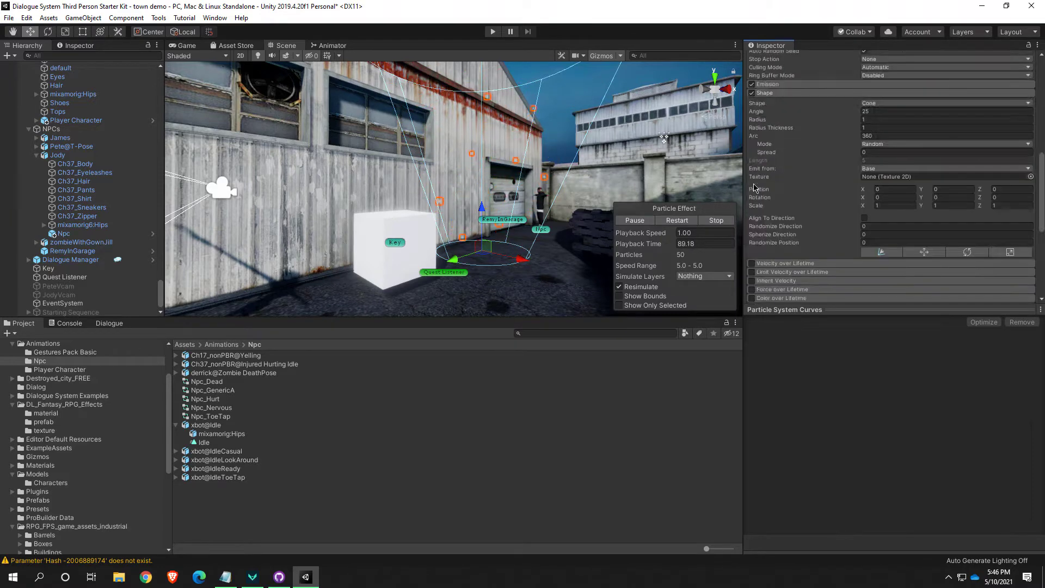
{"action": "scroll", "coordinate": [752, 197], "scroll_direction": "down", "scroll_amount": 6}
{"action": "scroll", "coordinate": [753, 225], "scroll_direction": "up", "scroll_amount": 3}
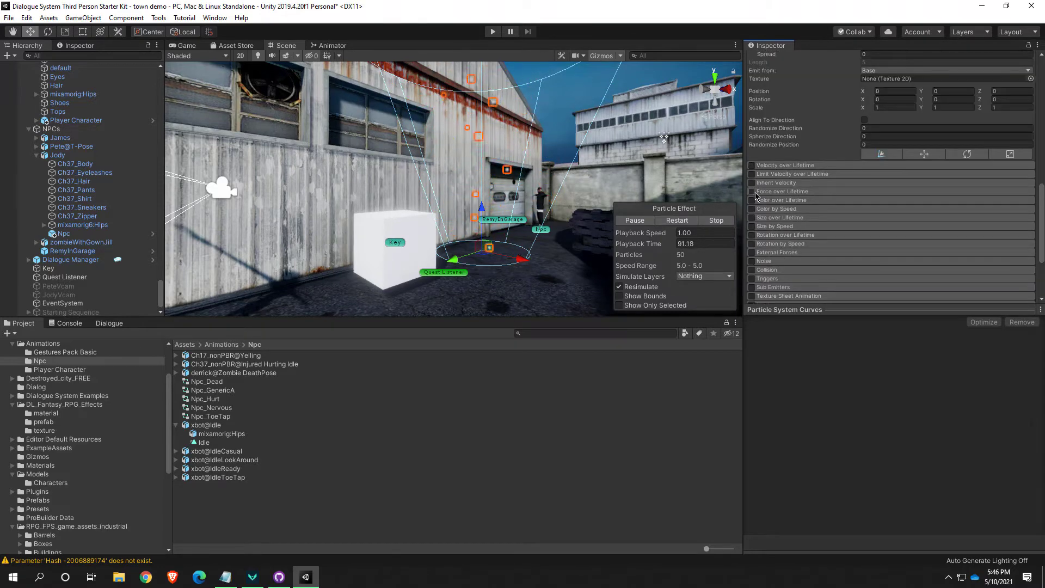
{"action": "scroll", "coordinate": [790, 207], "scroll_direction": "up", "scroll_amount": 3}
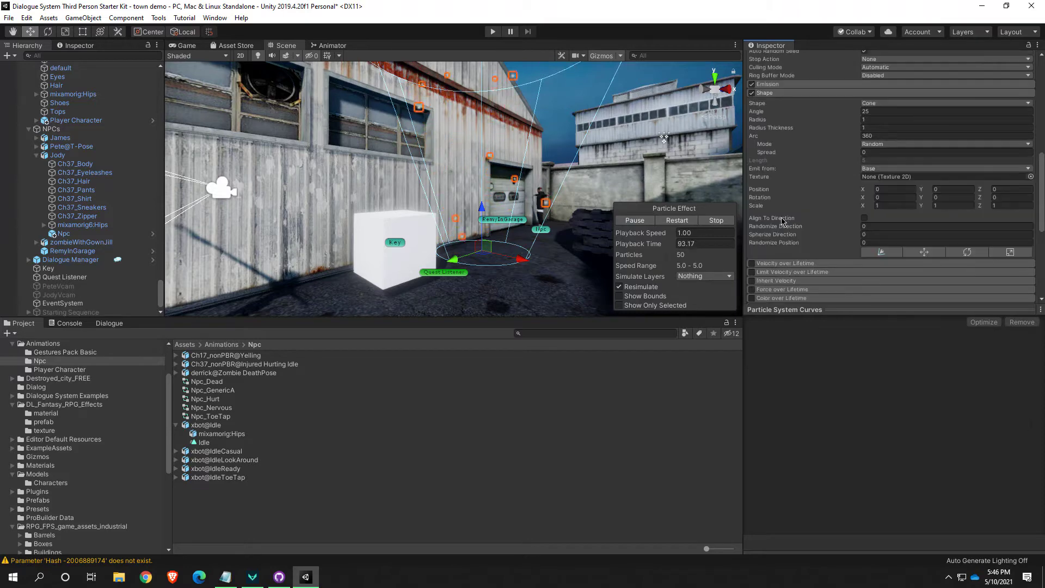
{"action": "scroll", "coordinate": [778, 217], "scroll_direction": "down", "scroll_amount": 6}
{"action": "scroll", "coordinate": [768, 231], "scroll_direction": "up", "scroll_amount": 6}
{"action": "scroll", "coordinate": [767, 231], "scroll_direction": "up", "scroll_amount": 3}
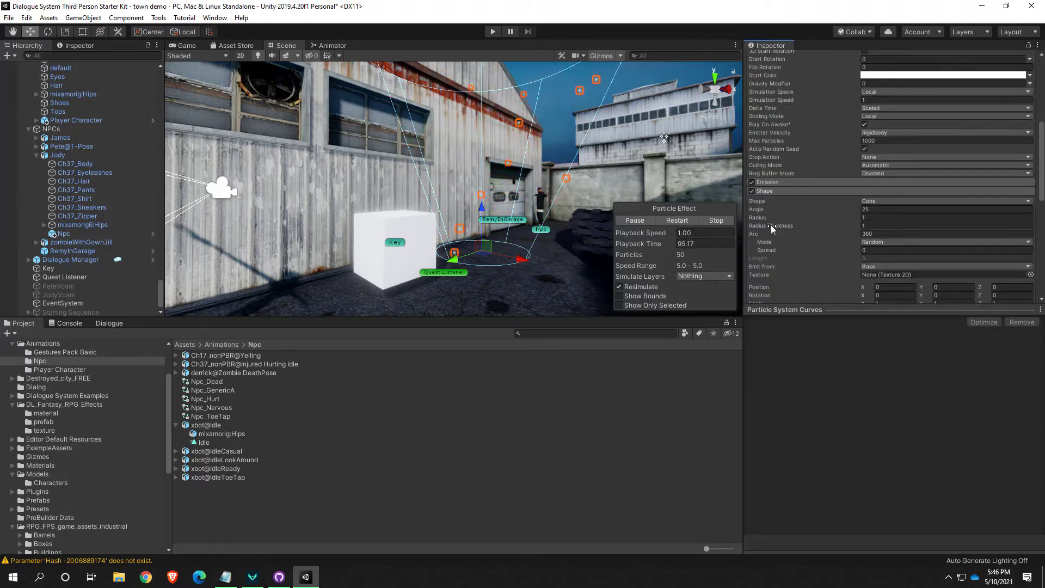
{"action": "scroll", "coordinate": [757, 207], "scroll_direction": "down", "scroll_amount": 6}
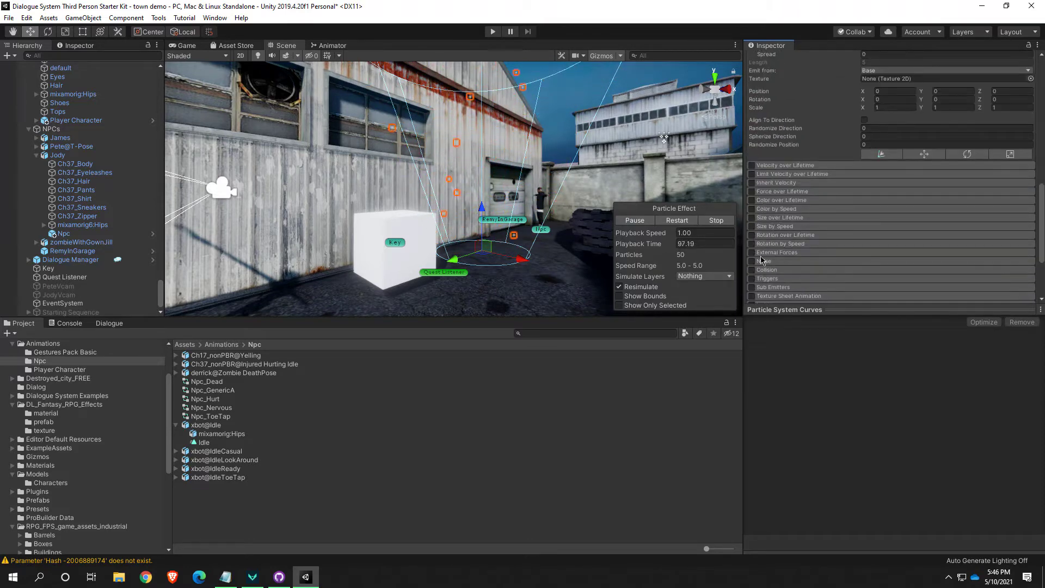
{"action": "scroll", "coordinate": [759, 202], "scroll_direction": "up", "scroll_amount": 6}
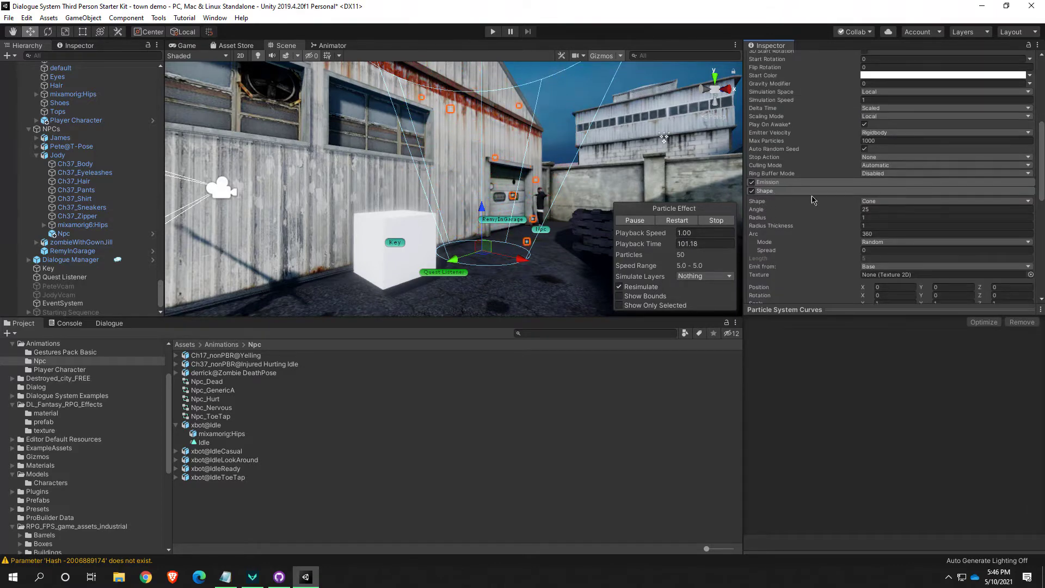
{"action": "left_click", "coordinate": [893, 203]}
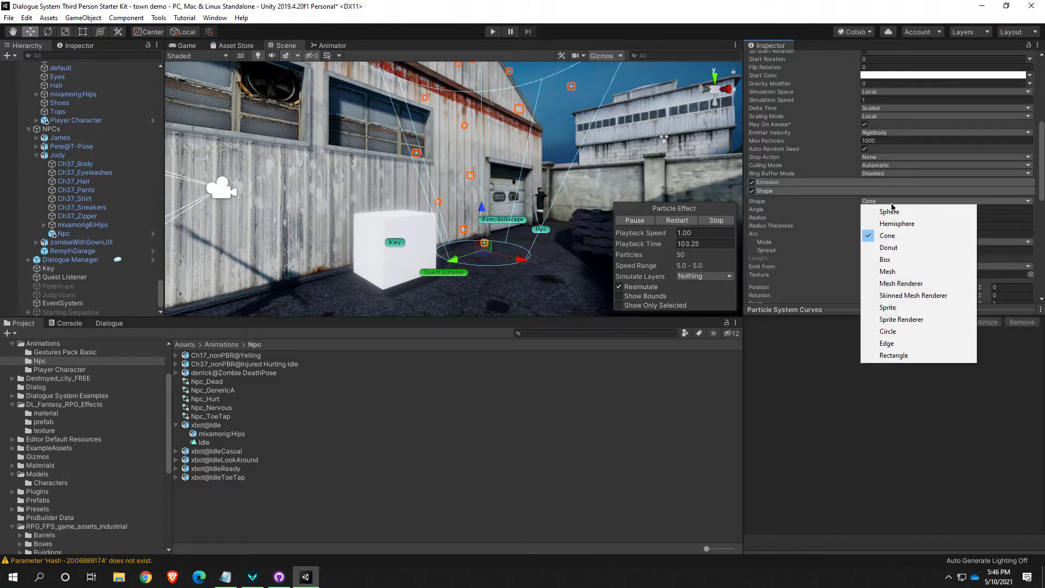
{"action": "left_click", "coordinate": [896, 261]}
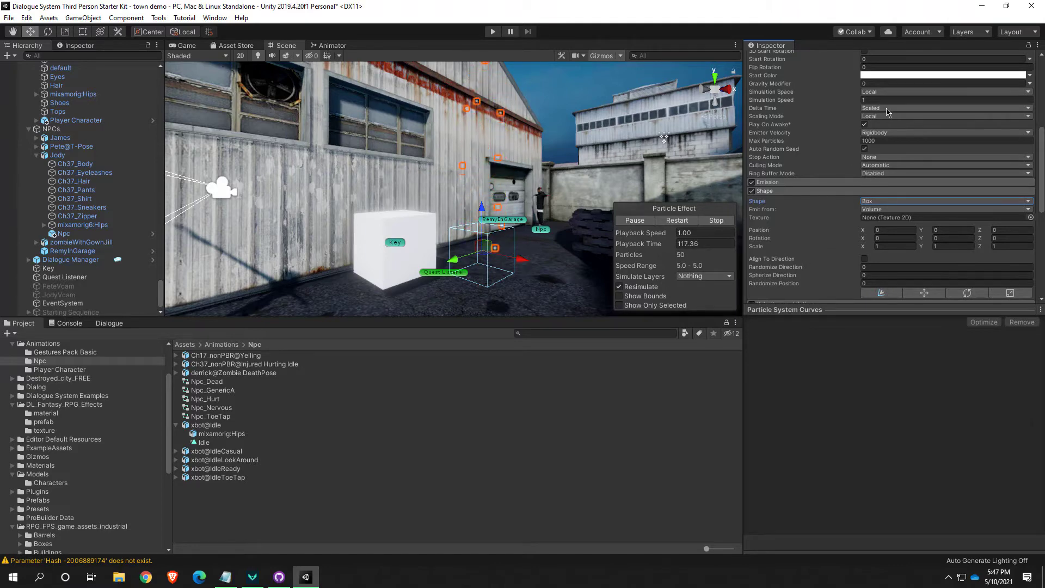
Set the Particle System's Start Speed to 1
{"action": "scroll", "coordinate": [888, 112], "scroll_direction": "up", "scroll_amount": 3}
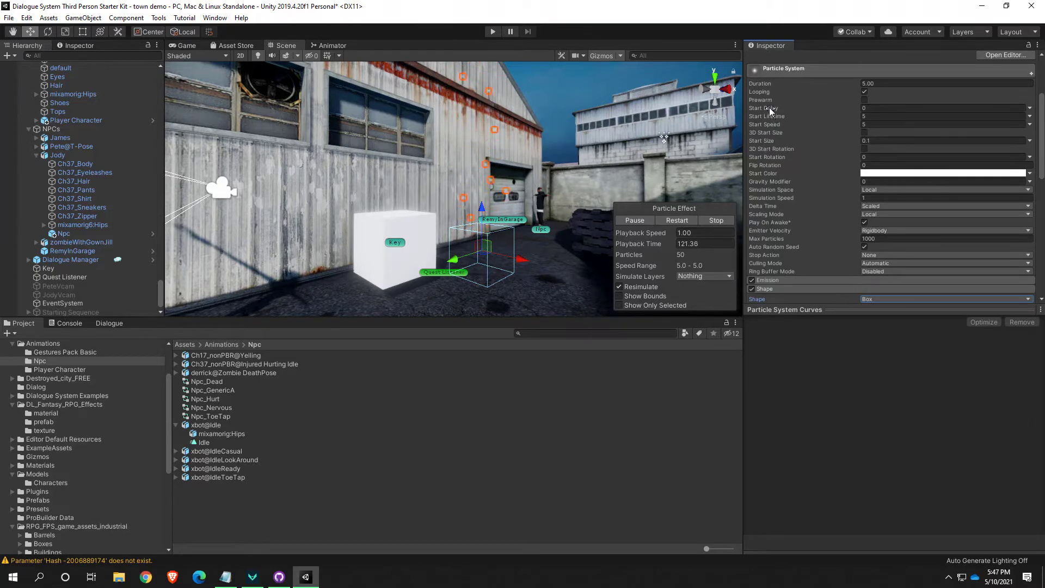
{"action": "left_click", "coordinate": [872, 125]}
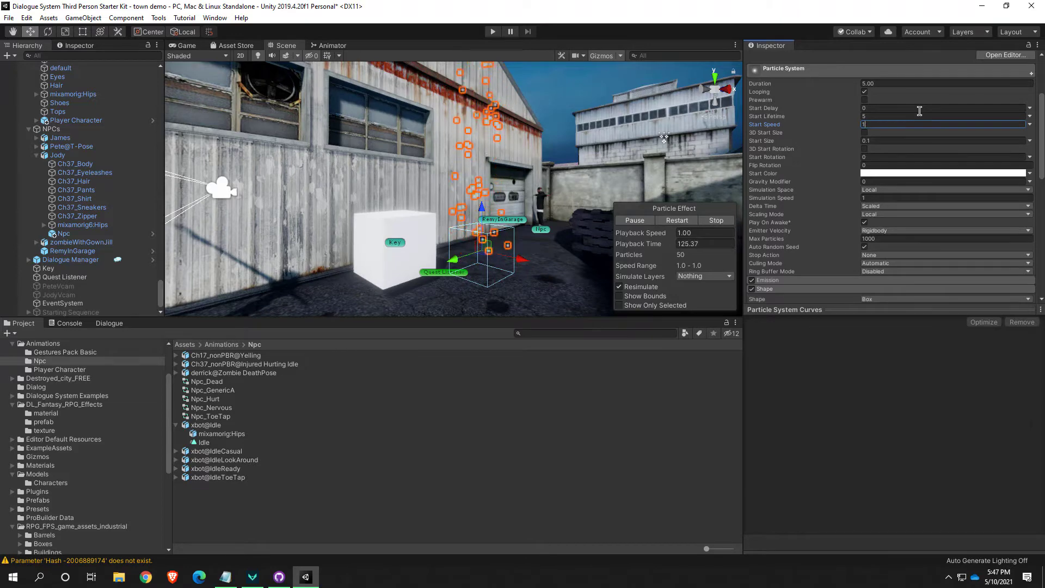
{"action": "right_click_drag", "start_coordinate": [561, 218], "coordinate": [527, 220]}
{"action": "key", "text": "w"}
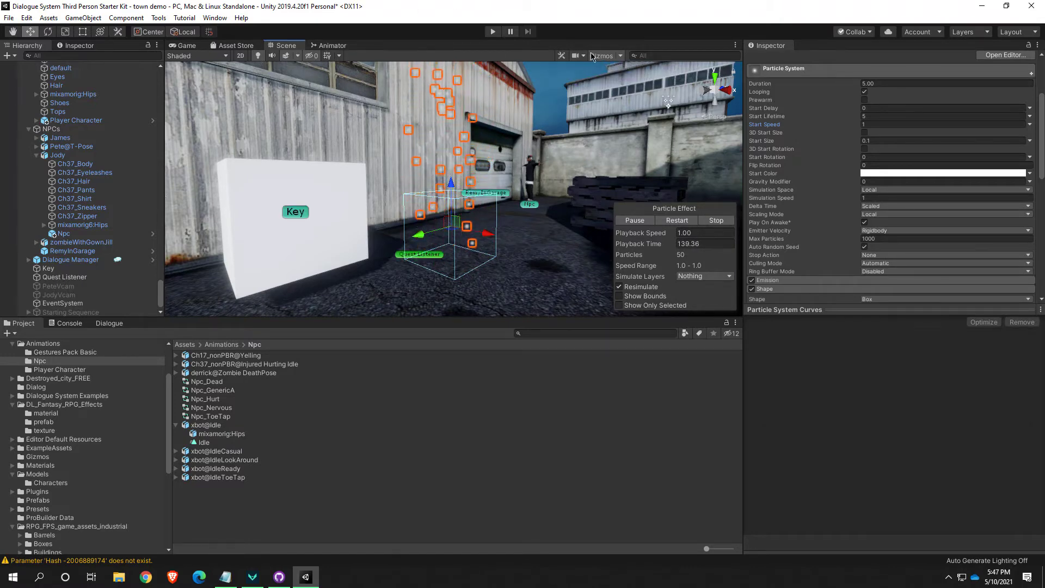
Turn off the Selection Outline gizmo in the Scene view and inspect the particles rising beside the Key cube
{"action": "left_click", "coordinate": [620, 56]}
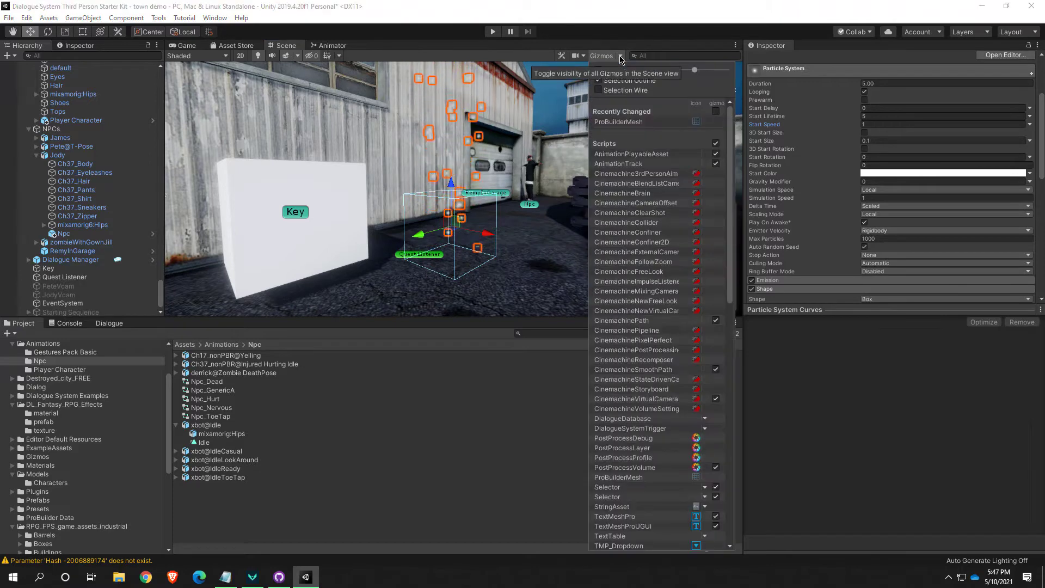
{"action": "left_click", "coordinate": [599, 80]}
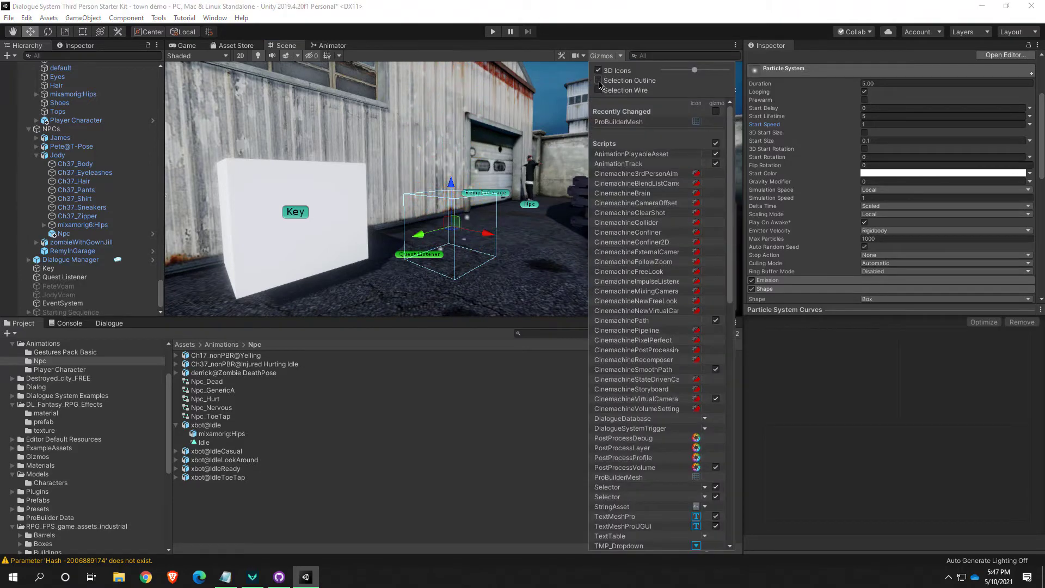
{"action": "left_click", "coordinate": [499, 55]}
{"action": "key", "text": "w"}
{"action": "right_click_drag", "start_coordinate": [493, 183], "coordinate": [482, 210]}
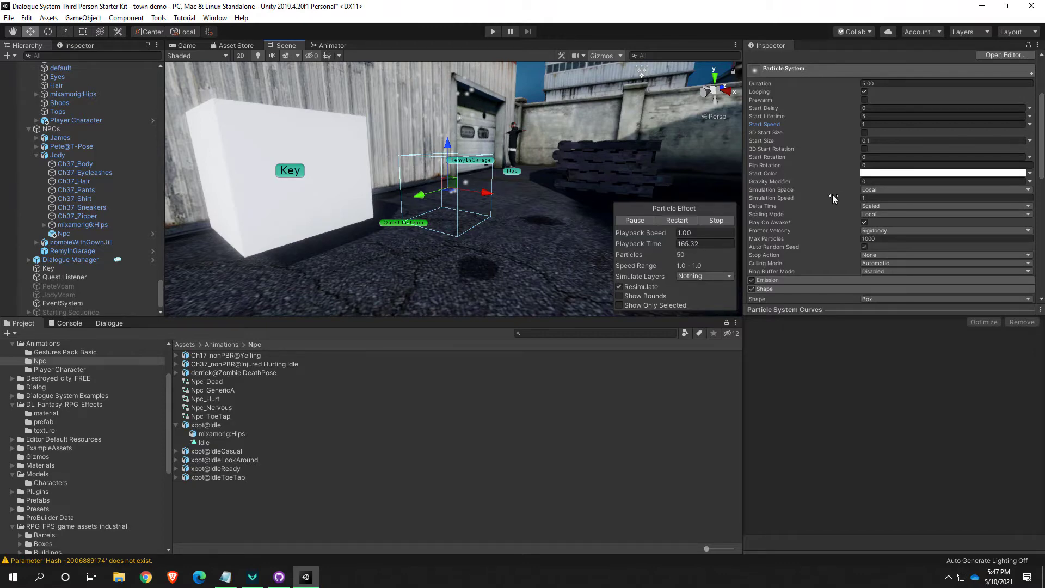
{"action": "right_click_drag", "start_coordinate": [490, 229], "coordinate": [467, 238]}
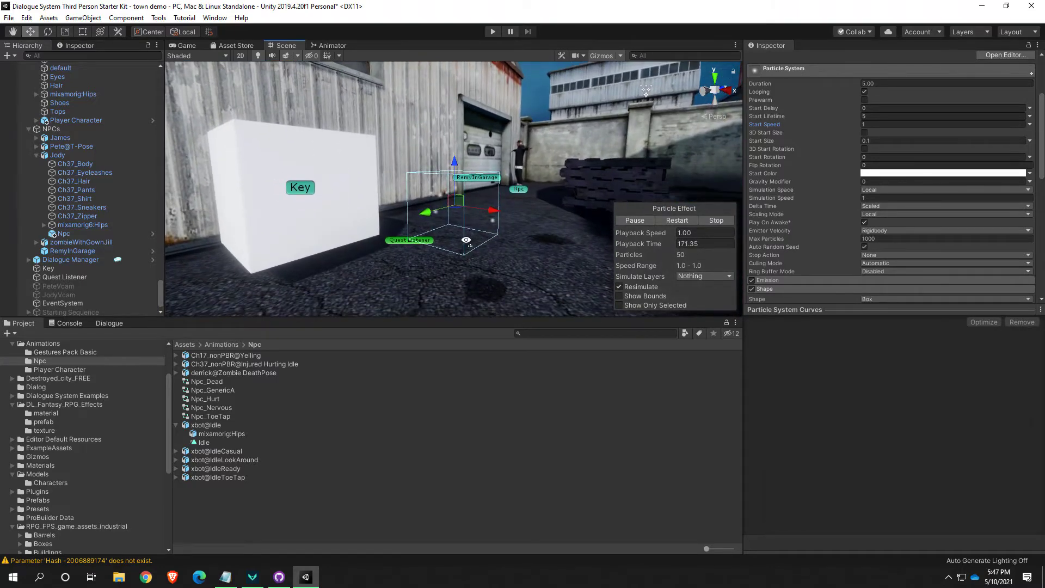
Reduce the Particle System's Start Lifetime to 1
{"action": "scroll", "coordinate": [809, 228], "scroll_direction": "up", "scroll_amount": 3}
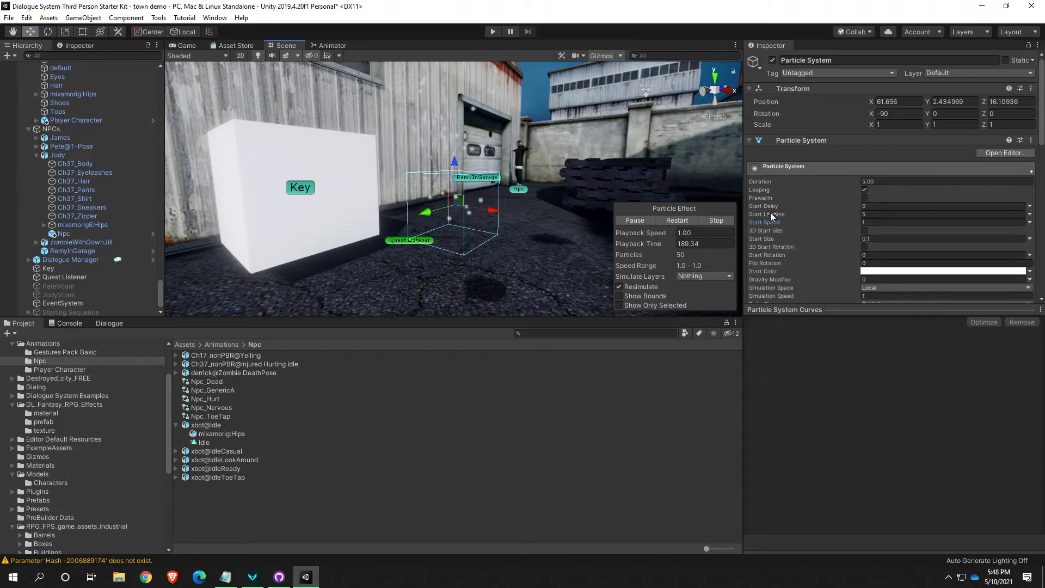
{"action": "left_click_drag", "start_coordinate": [770, 212], "coordinate": [706, 212]}
{"action": "left_click_drag", "start_coordinate": [531, 221], "coordinate": [510, 191], "text": "alt"}
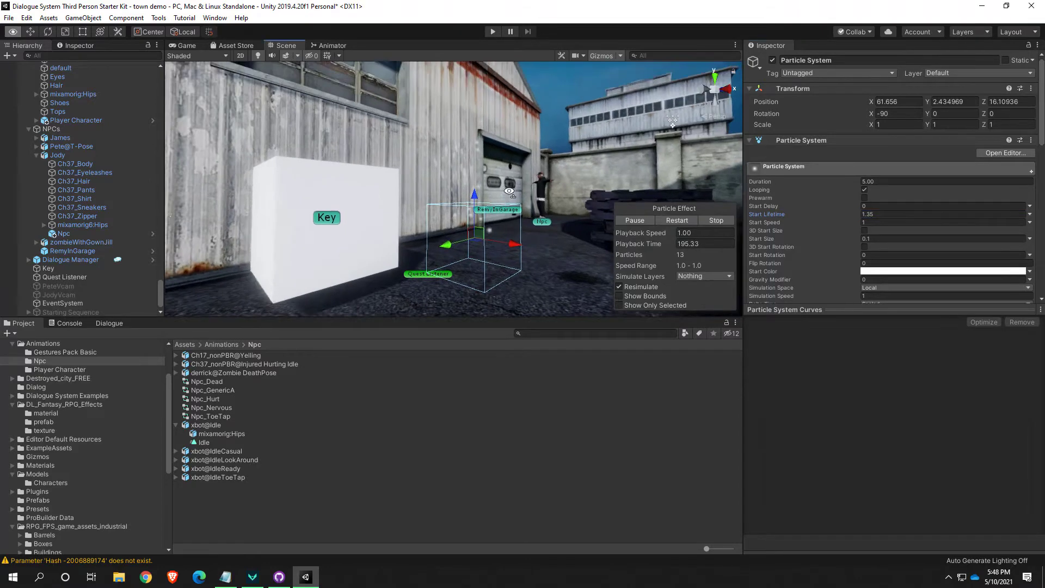
{"action": "right_click_drag", "start_coordinate": [510, 191], "coordinate": [524, 228]}
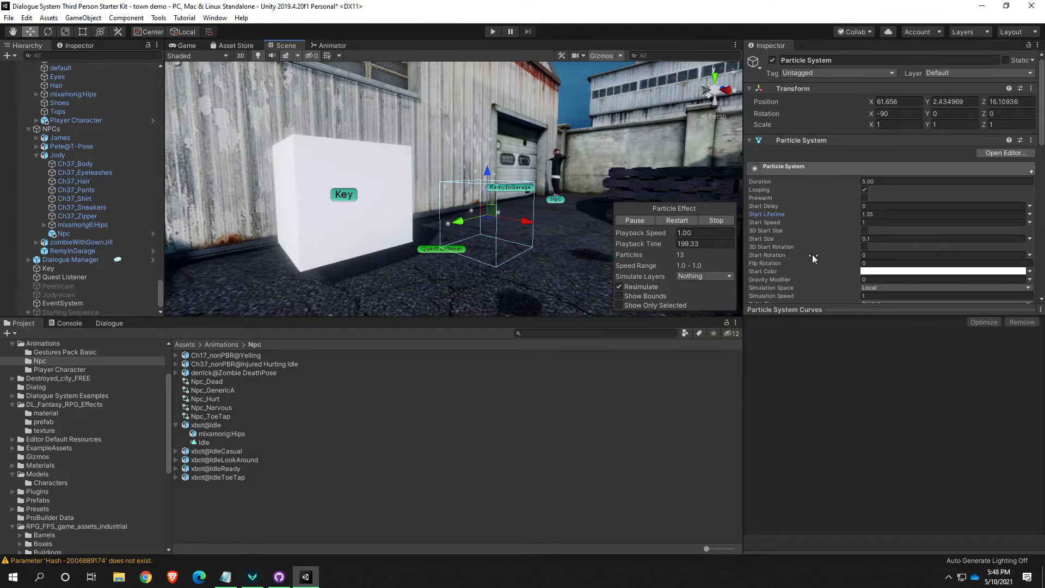
{"action": "left_click_drag", "start_coordinate": [801, 214], "coordinate": [795, 212]}
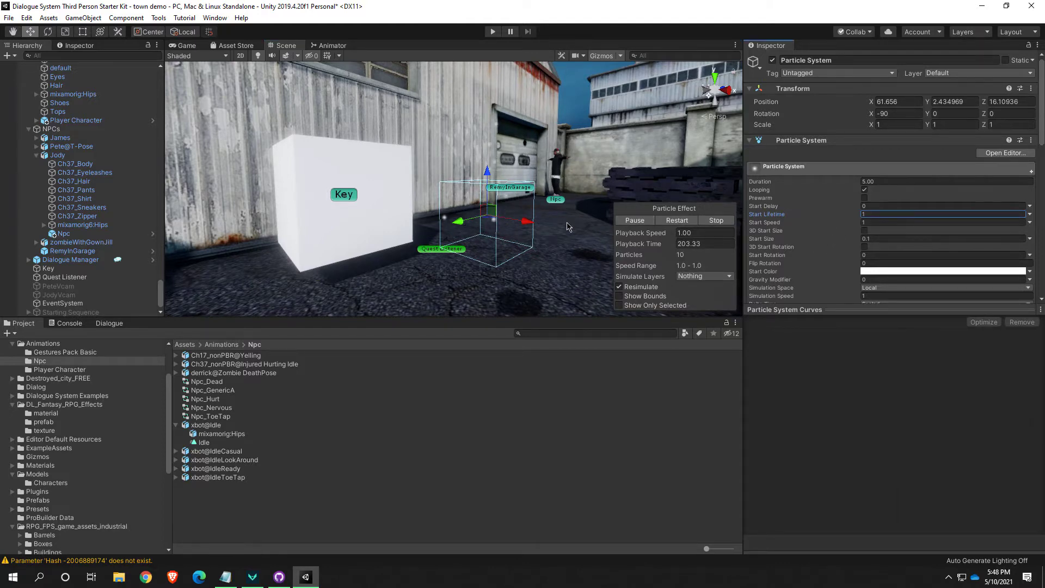
Enable the Color over Lifetime module on the Particle System
{"action": "key", "text": "w"}
{"action": "mouse_move", "coordinate": [529, 233]}
{"action": "right_mouse_down"}
{"action": "mouse_move", "coordinate": [540, 240]}
{"action": "mouse_move", "coordinate": [438, 239]}
{"action": "mouse_move", "coordinate": [549, 234]}
{"action": "right_mouse_up"}
{"action": "key", "text": "d"}
{"action": "key", "text": "s"}
{"action": "key", "text": "a"}
{"action": "key", "text": "d"}
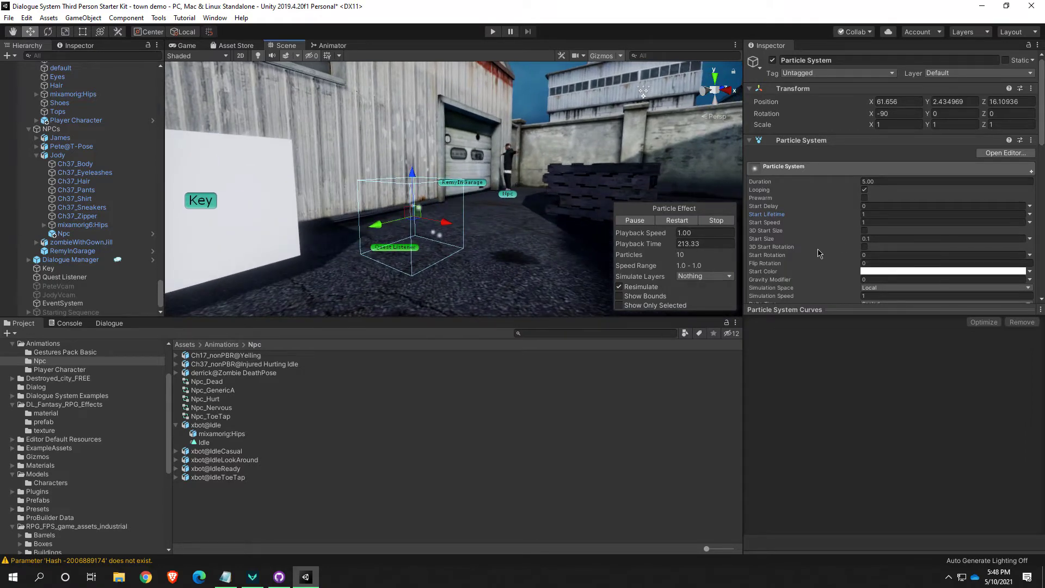
{"action": "scroll", "coordinate": [808, 256], "scroll_direction": "down", "scroll_amount": 6}
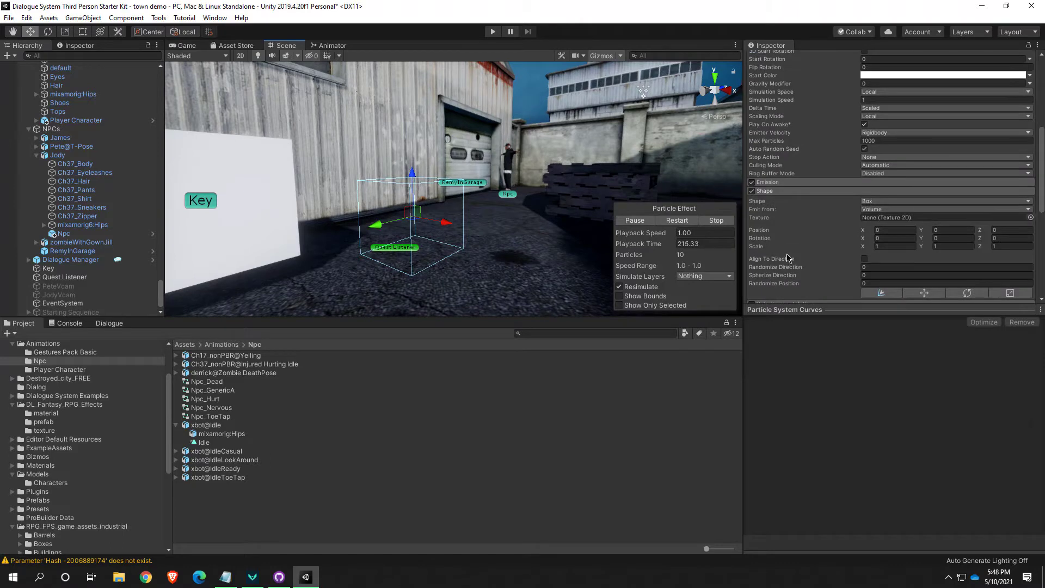
{"action": "scroll", "coordinate": [789, 240], "scroll_direction": "down", "scroll_amount": 3}
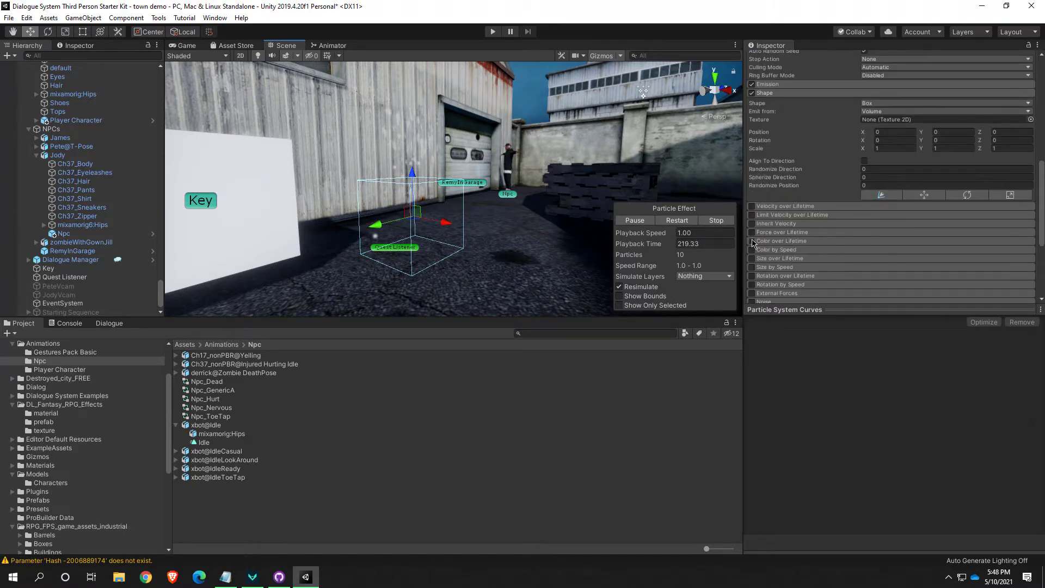
{"action": "left_click", "coordinate": [781, 241]}
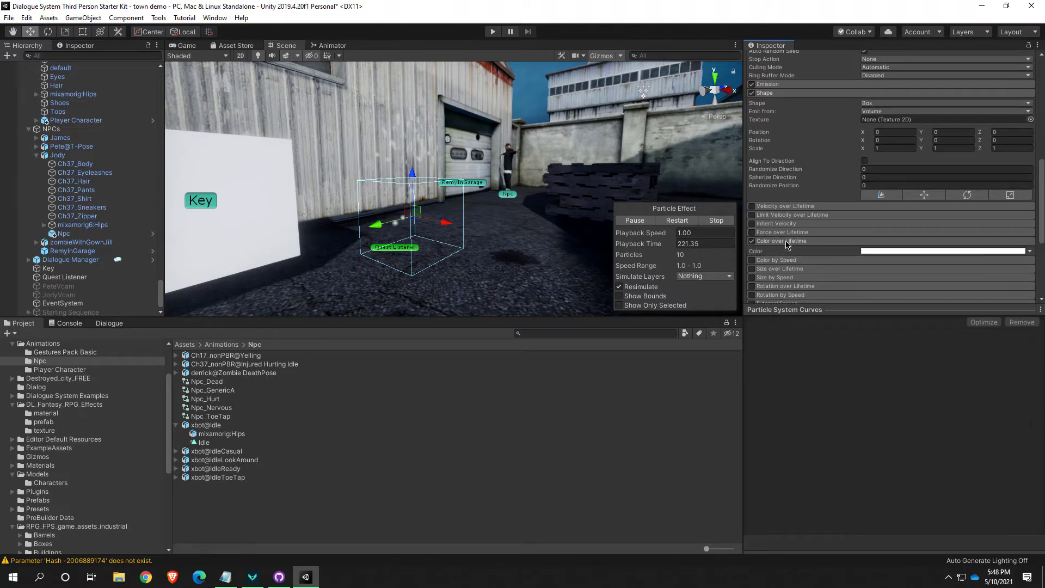
Apply the second gradient preset, the pale one fading at both ends, to Color over Lifetime and check the particles in the scene
{"action": "left_click", "coordinate": [989, 251]}
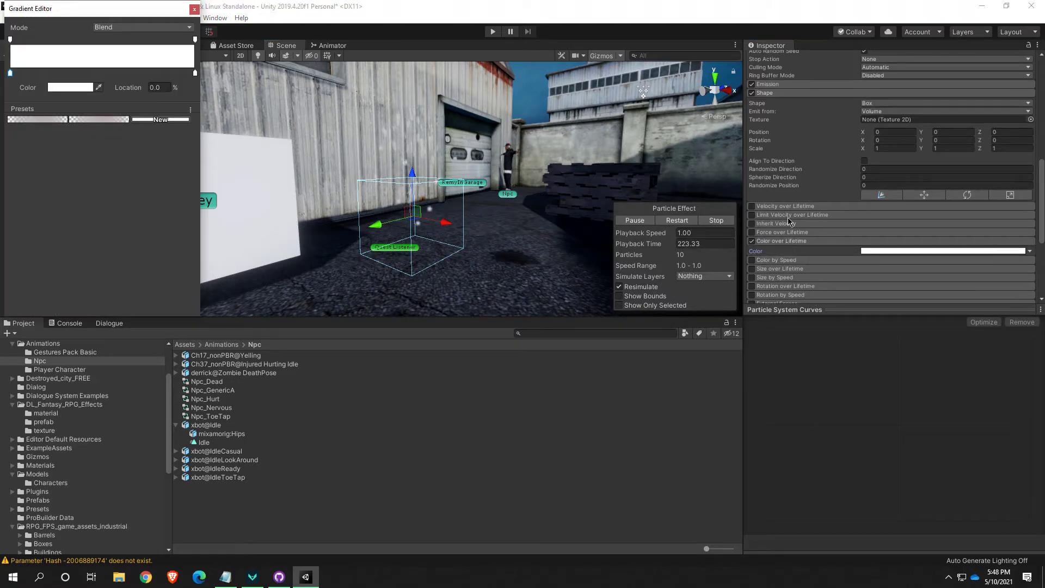
{"action": "left_click_drag", "start_coordinate": [147, 11], "coordinate": [710, 124]}
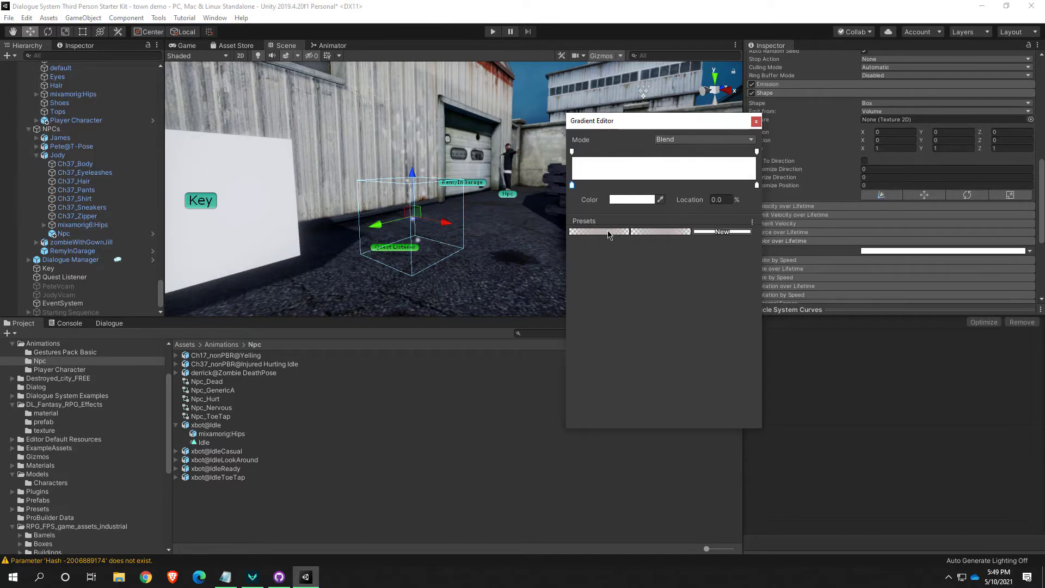
{"action": "left_click", "coordinate": [646, 232]}
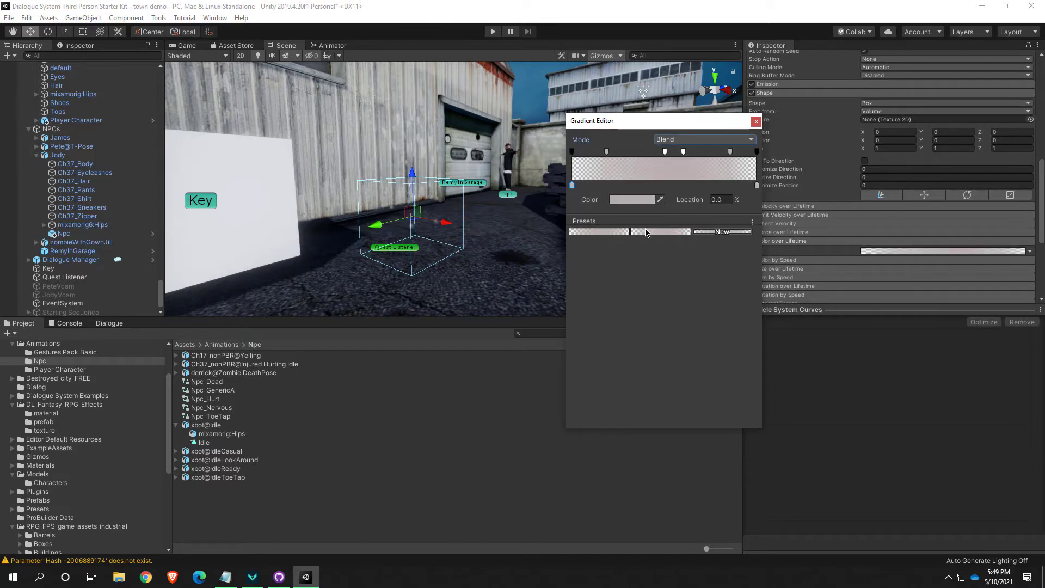
{"action": "left_click", "coordinate": [444, 246]}
{"action": "left_click_drag", "start_coordinate": [440, 246], "coordinate": [497, 233], "text": "alt"}
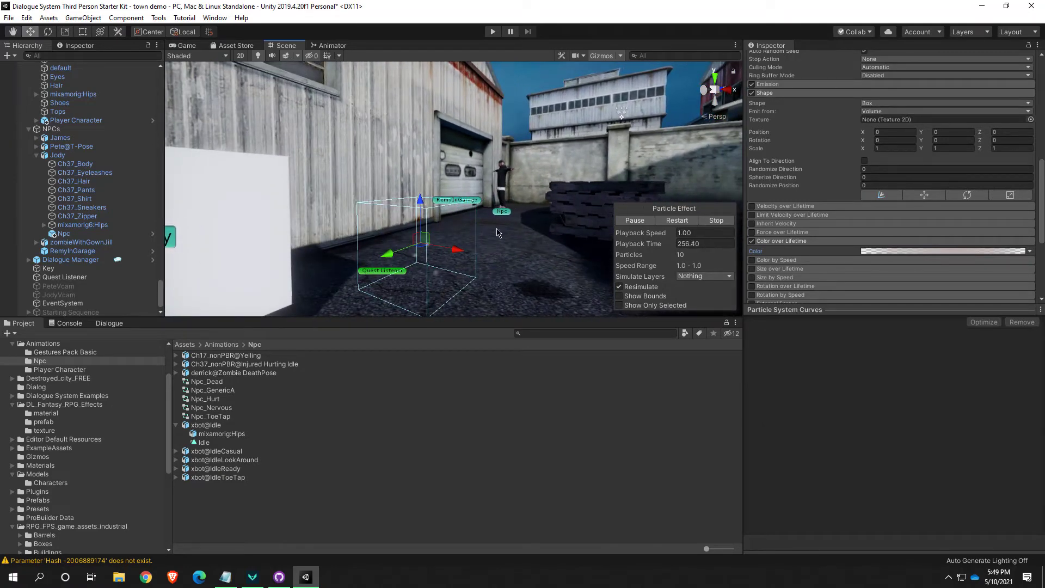
{"action": "left_click", "coordinate": [890, 252]}
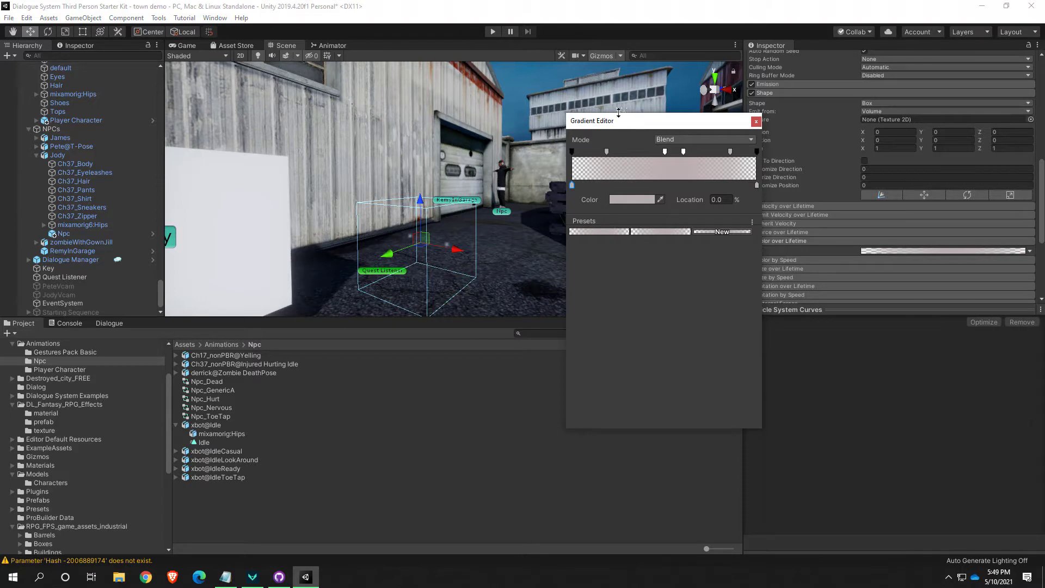
{"action": "left_click", "coordinate": [446, 261]}
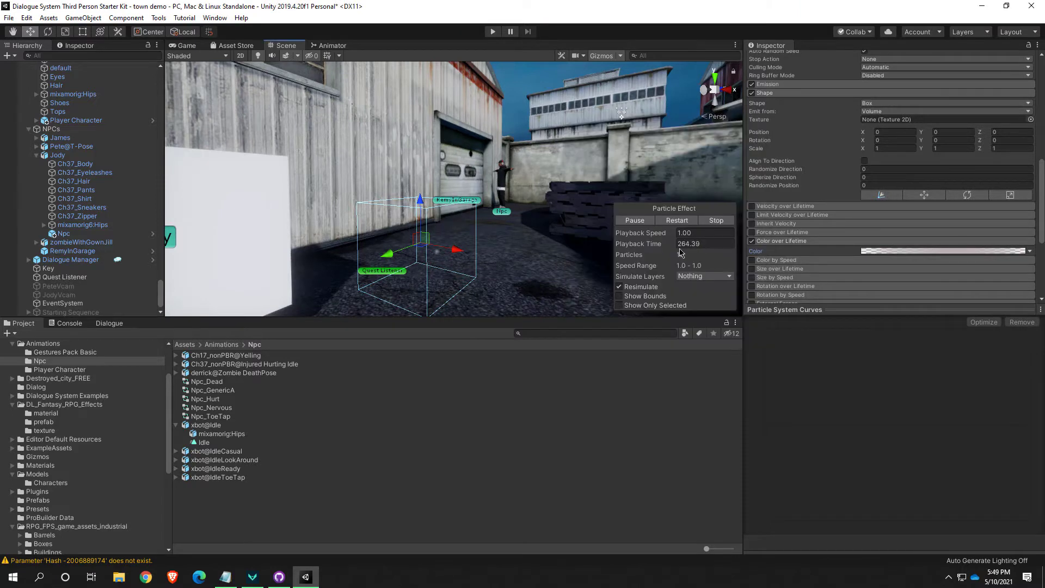
Remove all the intermediate alpha keys from the Color over Lifetime gradient, keeping only the two end keys
{"action": "left_click", "coordinate": [889, 251]}
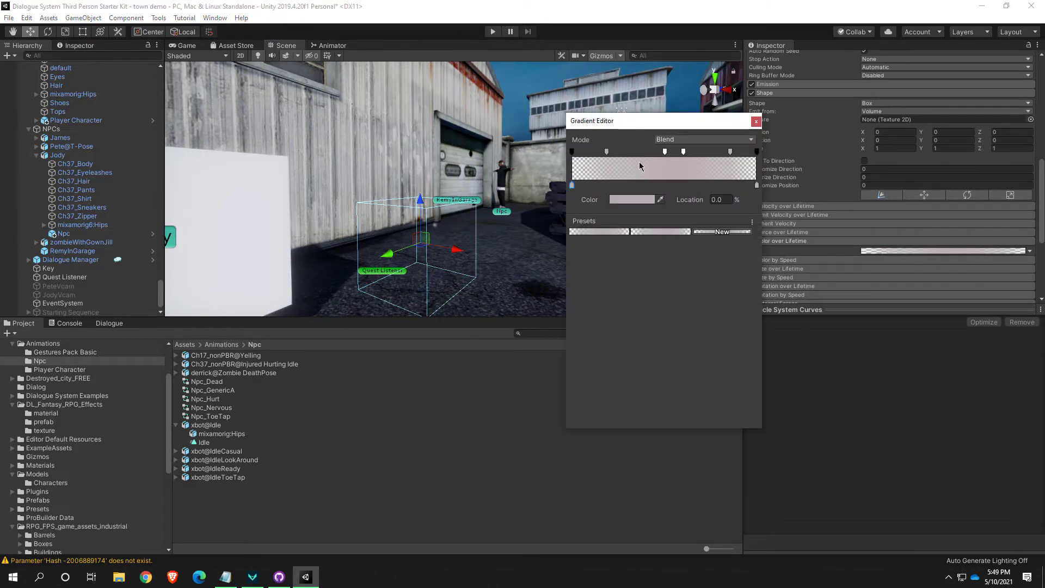
{"action": "left_click", "coordinate": [606, 152]}
{"action": "left_click_drag", "start_coordinate": [607, 152], "coordinate": [707, 155]}
{"action": "left_click", "coordinate": [730, 152]}
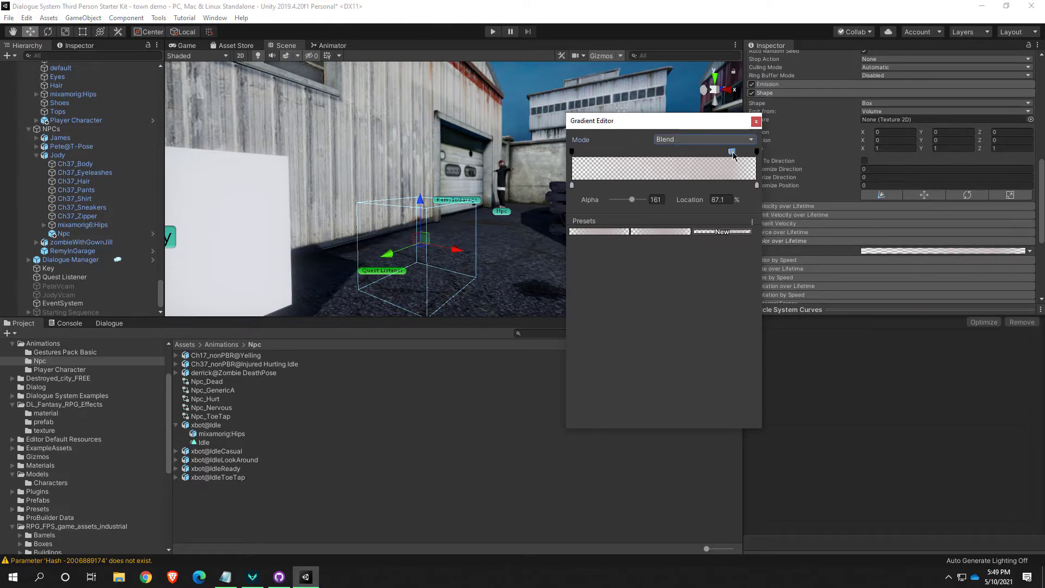
{"action": "key", "text": "Delete"}
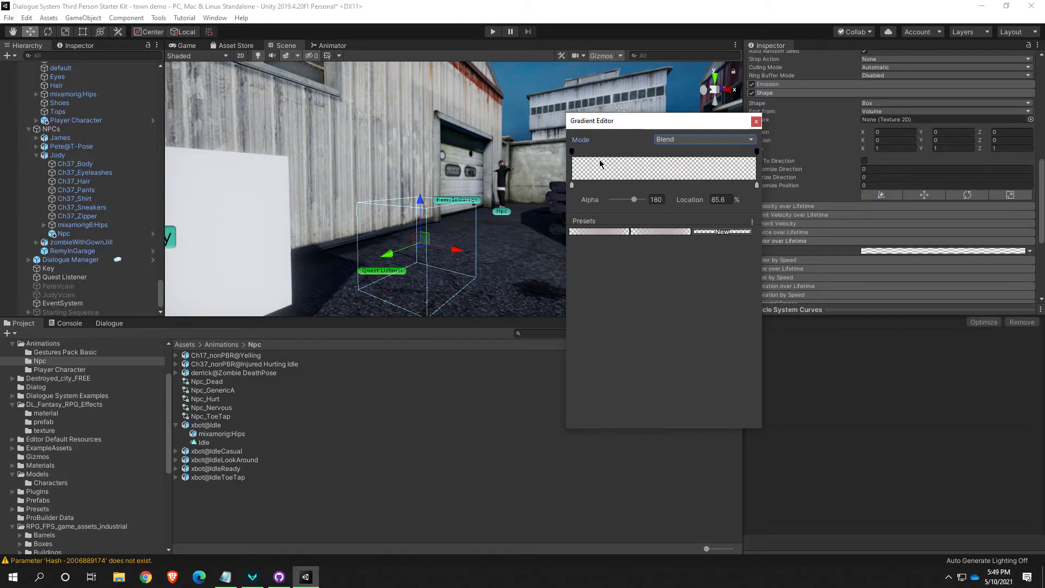
Keep the gradient's starting alpha at 0 and add an alpha key at about 20.6% with its alpha set to 255
{"action": "left_click", "coordinate": [572, 153]}
{"action": "mouse_move", "coordinate": [616, 204]}
{"action": "left_mouse_down"}
{"action": "mouse_move", "coordinate": [608, 197]}
{"action": "mouse_move", "coordinate": [632, 202]}
{"action": "mouse_move", "coordinate": [603, 201]}
{"action": "mouse_move", "coordinate": [657, 204]}
{"action": "mouse_move", "coordinate": [616, 197]}
{"action": "left_mouse_up"}
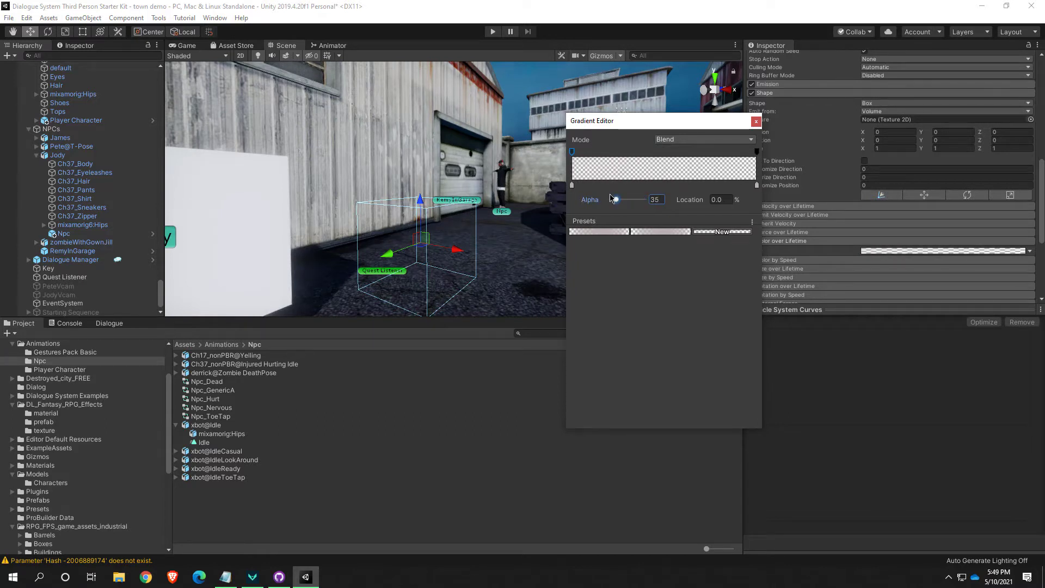
{"action": "left_click", "coordinate": [572, 185]}
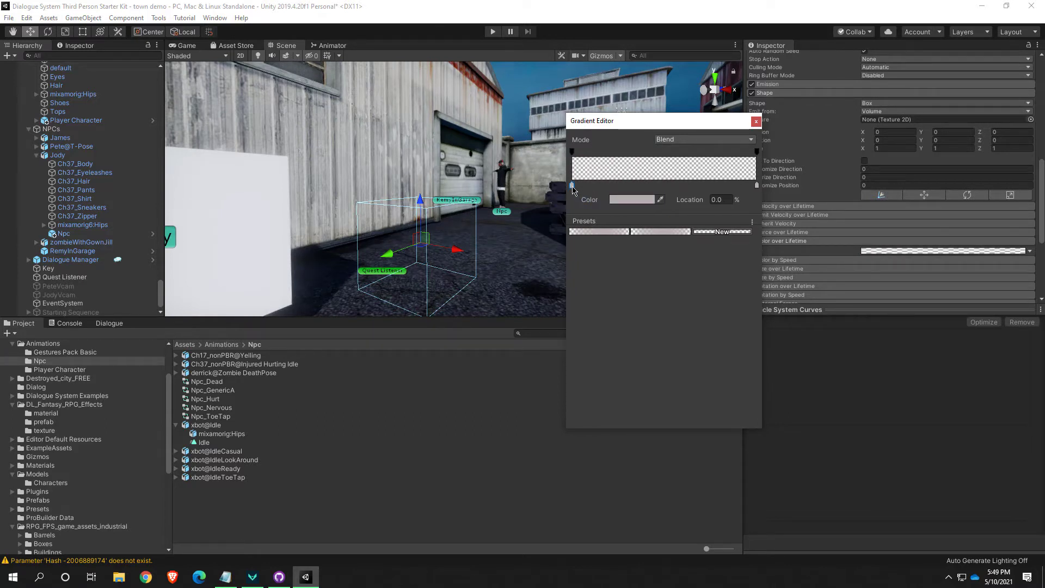
{"action": "left_click", "coordinate": [610, 155]}
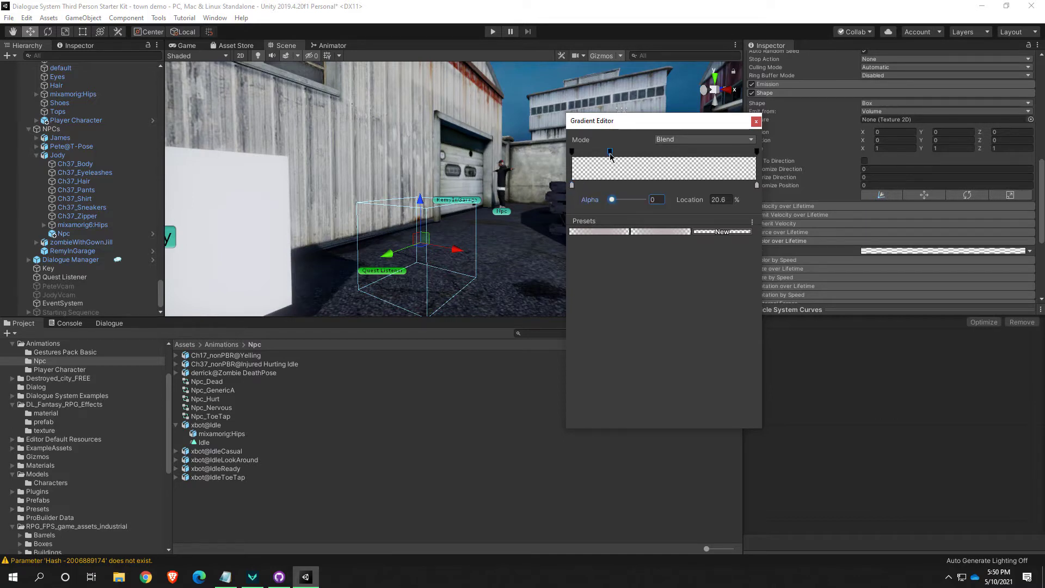
{"action": "left_click_drag", "start_coordinate": [613, 202], "coordinate": [668, 214]}
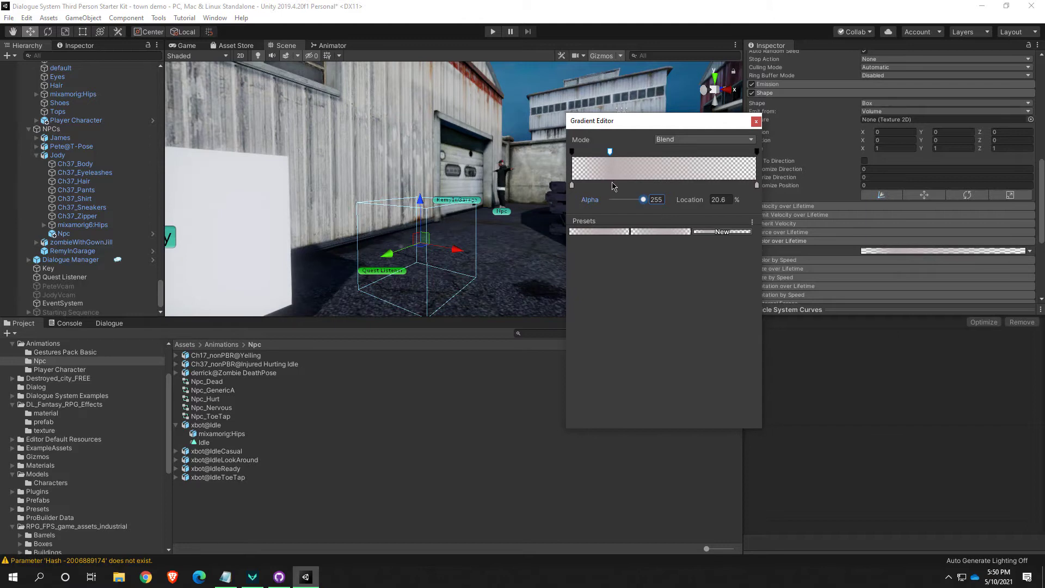
Add a color key to the gradient at about 21.8% and set it to white (FFFFFF)
{"action": "left_click", "coordinate": [612, 186]}
{"action": "left_click", "coordinate": [626, 202]}
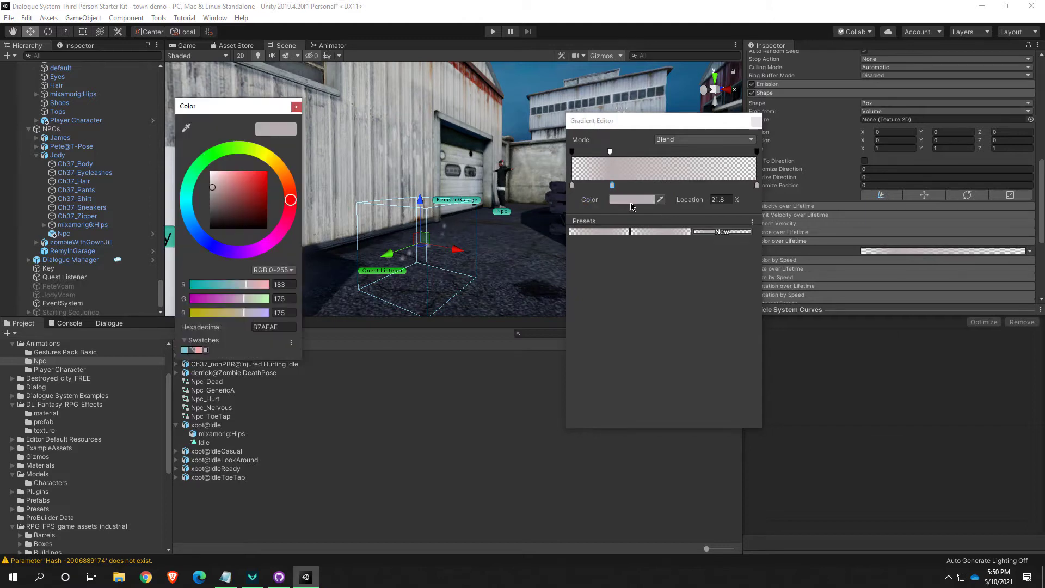
{"action": "left_click", "coordinate": [210, 172]}
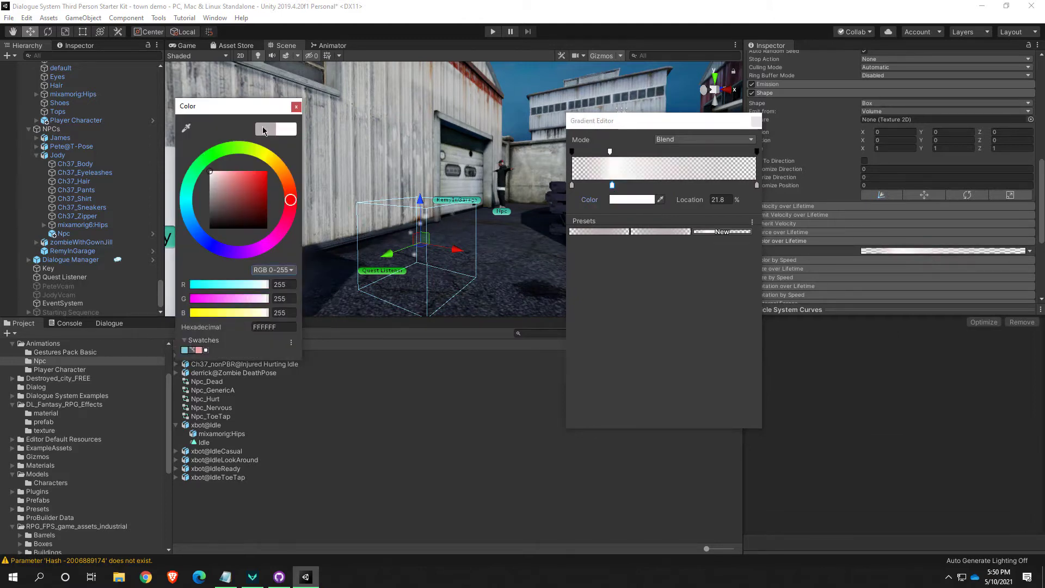
{"action": "left_click", "coordinate": [296, 107]}
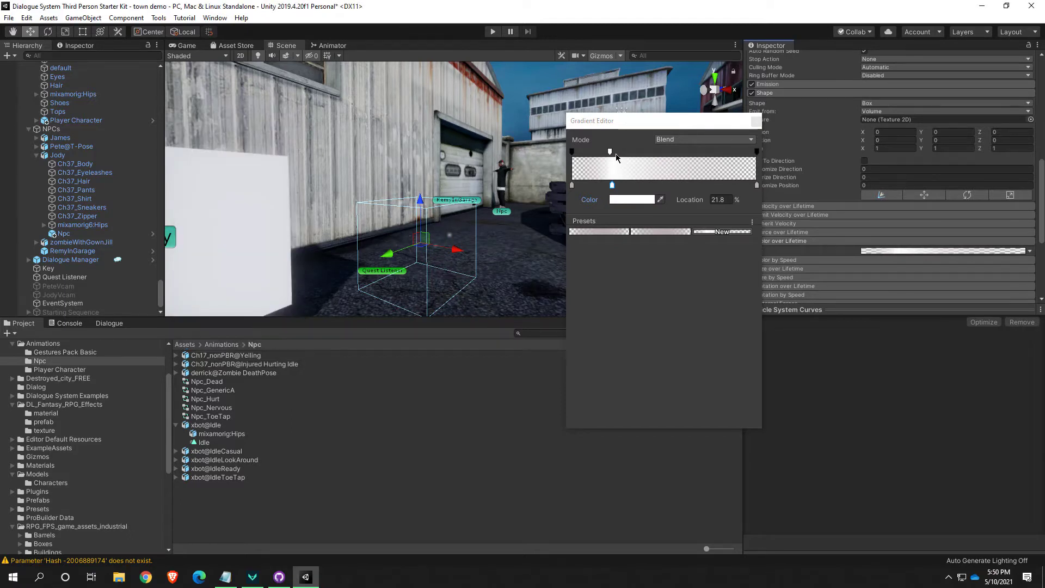
Try shifting the opaque alpha key to about 33.8% and the white color key to about 35%
{"action": "left_click_drag", "start_coordinate": [610, 154], "coordinate": [660, 153]}
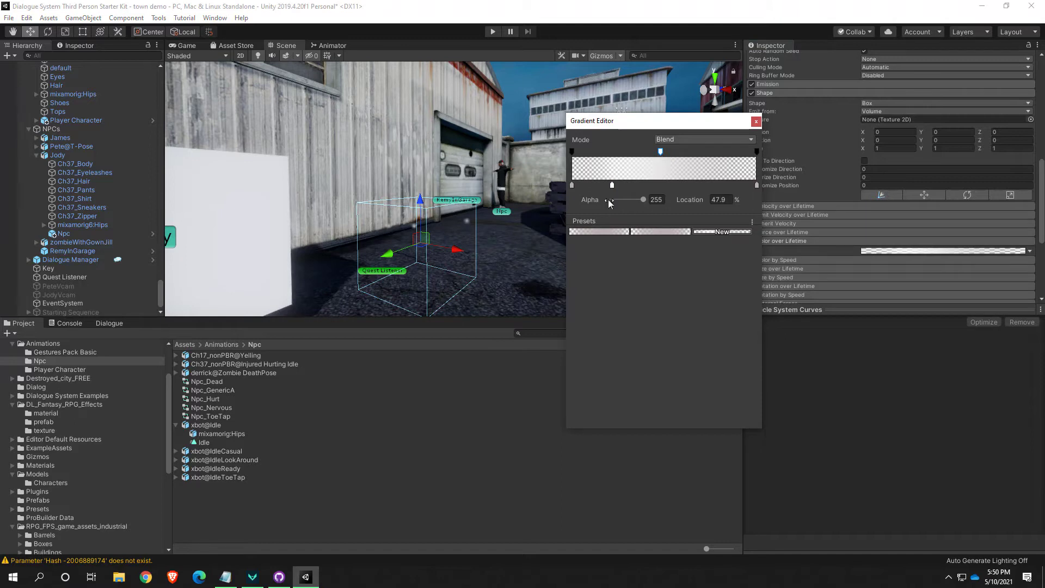
{"action": "left_click_drag", "start_coordinate": [612, 185], "coordinate": [663, 185]}
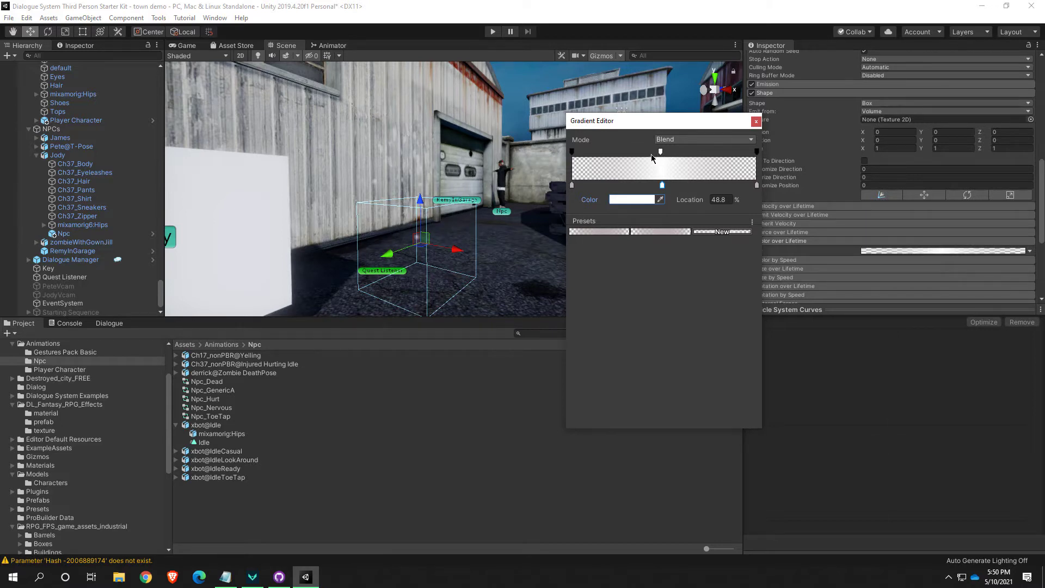
{"action": "left_click_drag", "start_coordinate": [661, 154], "coordinate": [652, 151]}
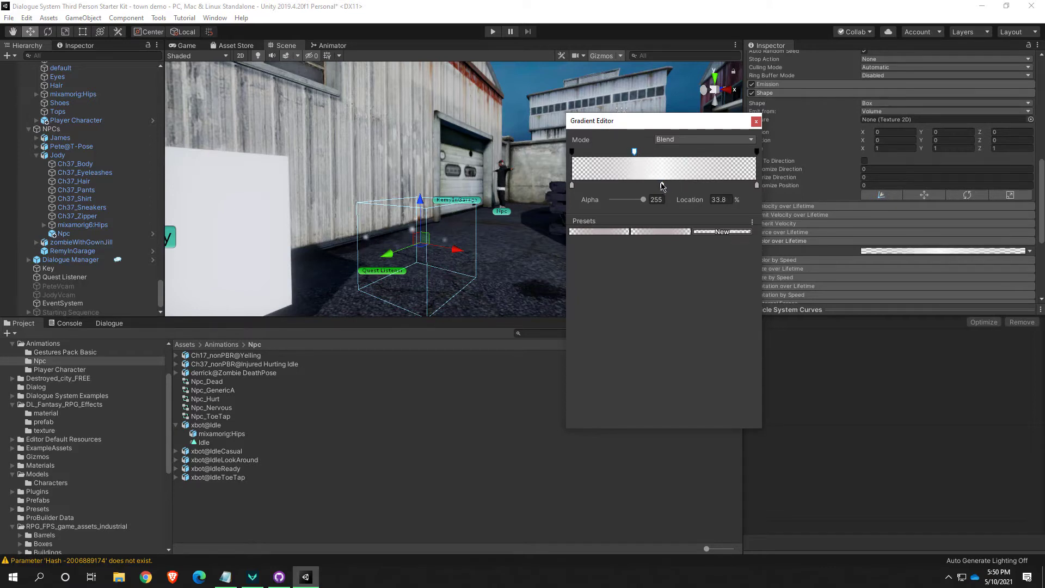
{"action": "left_click_drag", "start_coordinate": [662, 186], "coordinate": [639, 187]}
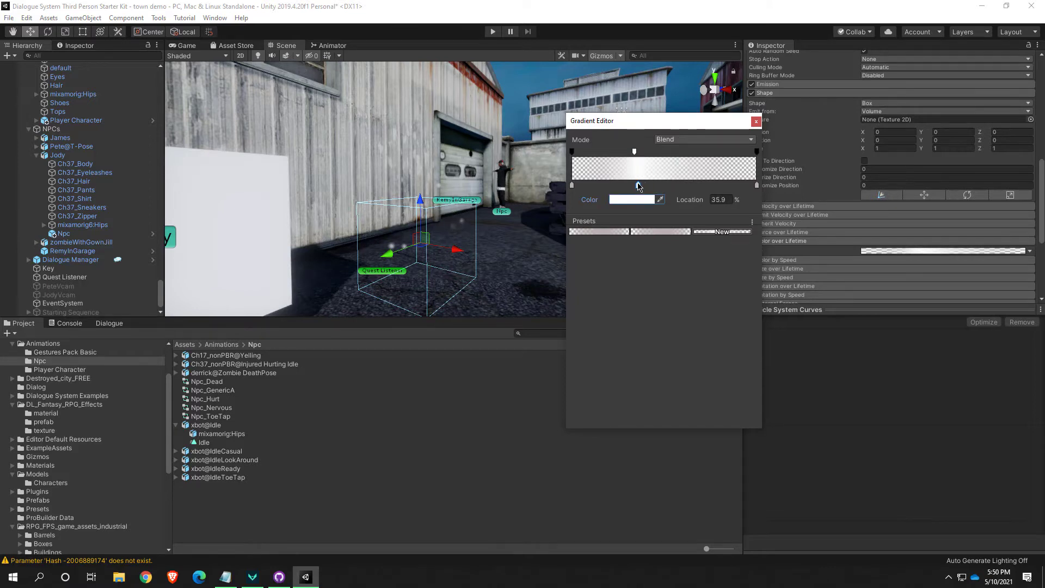
Add a second alpha key with alpha 255 and a white (FFFFFF) color key at about 55% of the gradient
{"action": "left_click", "coordinate": [675, 151]}
{"action": "left_click_drag", "start_coordinate": [639, 201], "coordinate": [671, 192]}
{"action": "left_click", "coordinate": [675, 185]}
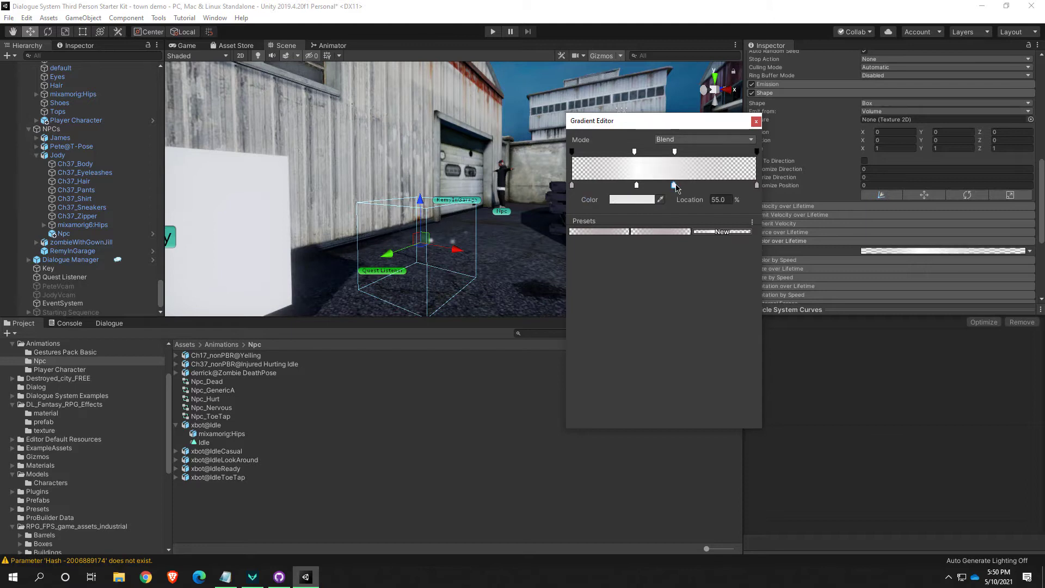
{"action": "left_click", "coordinate": [632, 200]}
{"action": "left_click_drag", "start_coordinate": [231, 202], "coordinate": [211, 163]}
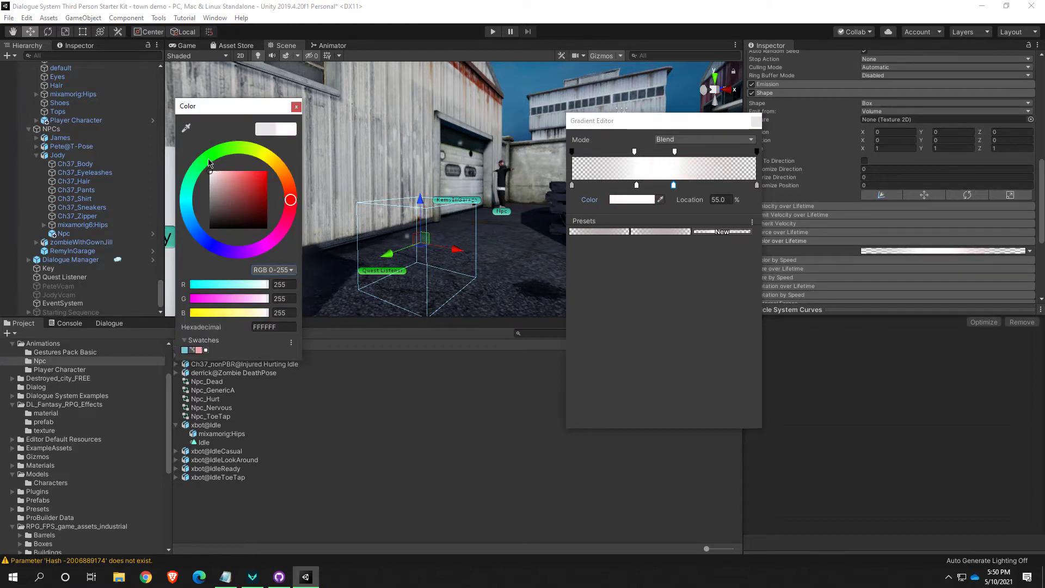
{"action": "left_click", "coordinate": [297, 107]}
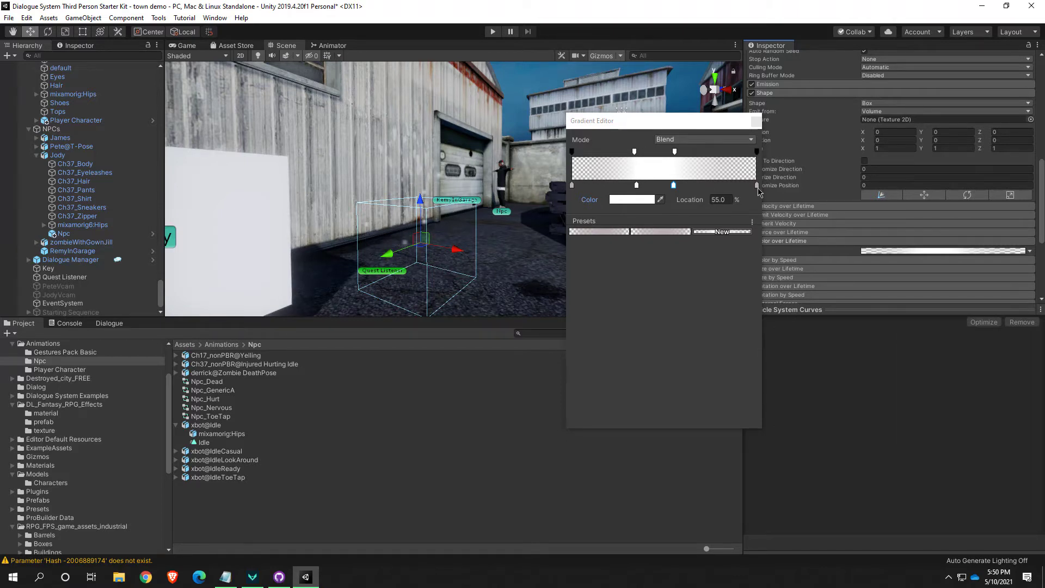
Spread the gradient's inner keys, placing the early alpha and color keys near 18% and the late pair at about 87.6%
{"action": "left_click", "coordinate": [635, 152]}
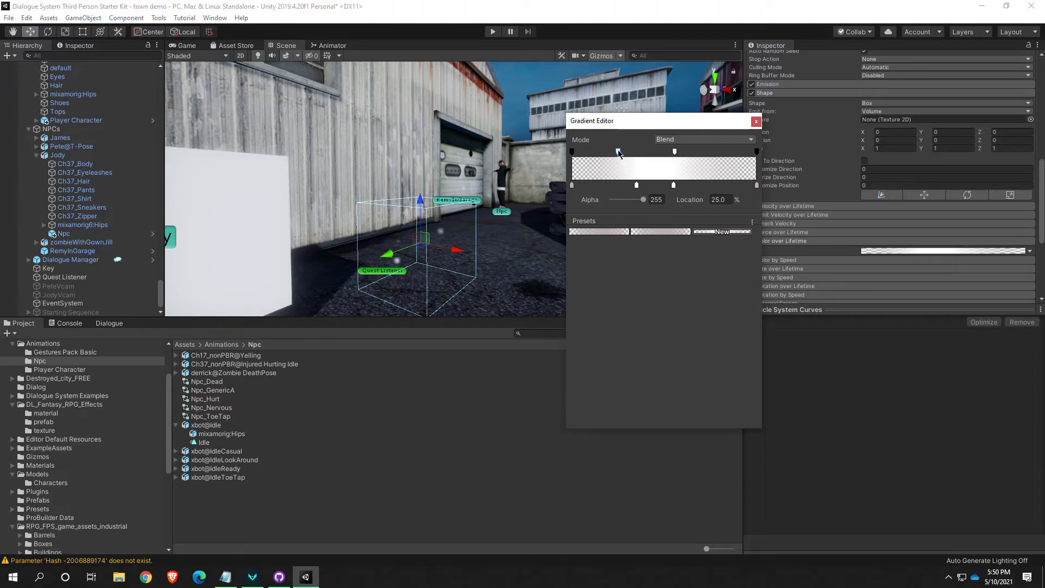
{"action": "left_click_drag", "start_coordinate": [637, 185], "coordinate": [613, 186]}
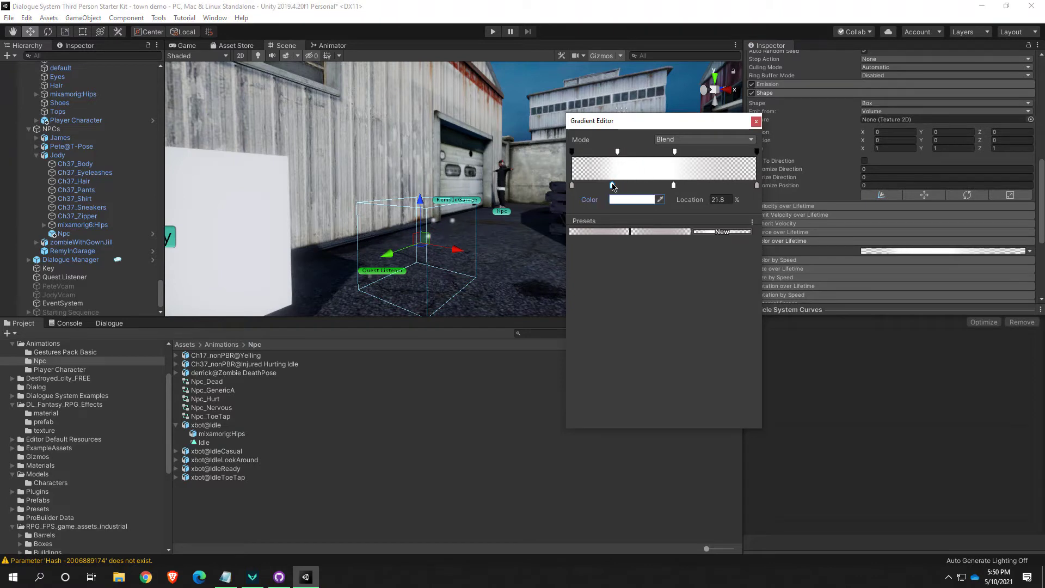
{"action": "left_click_drag", "start_coordinate": [675, 152], "coordinate": [723, 152]}
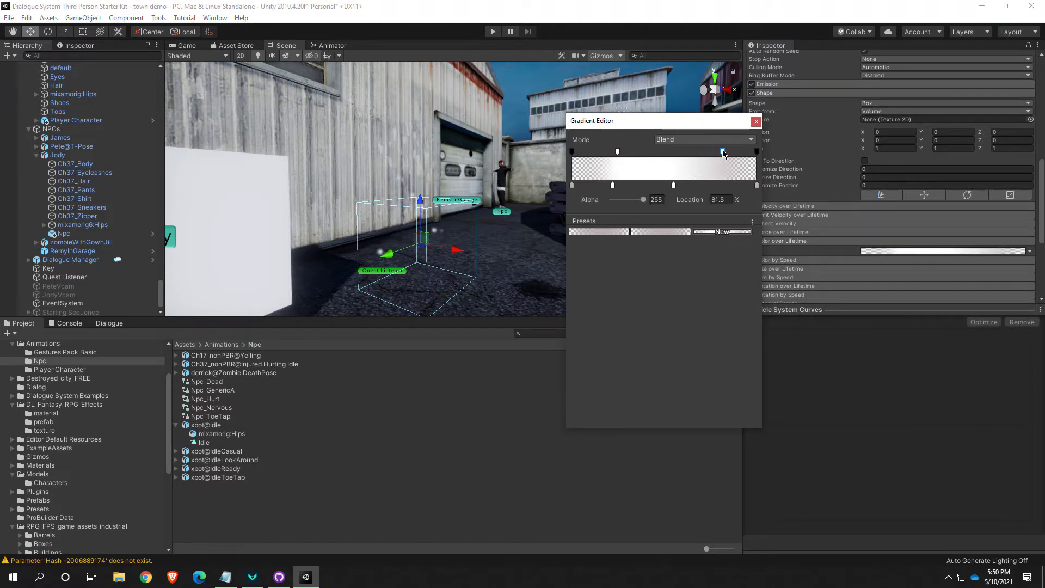
{"action": "left_click_drag", "start_coordinate": [675, 186], "coordinate": [729, 188]}
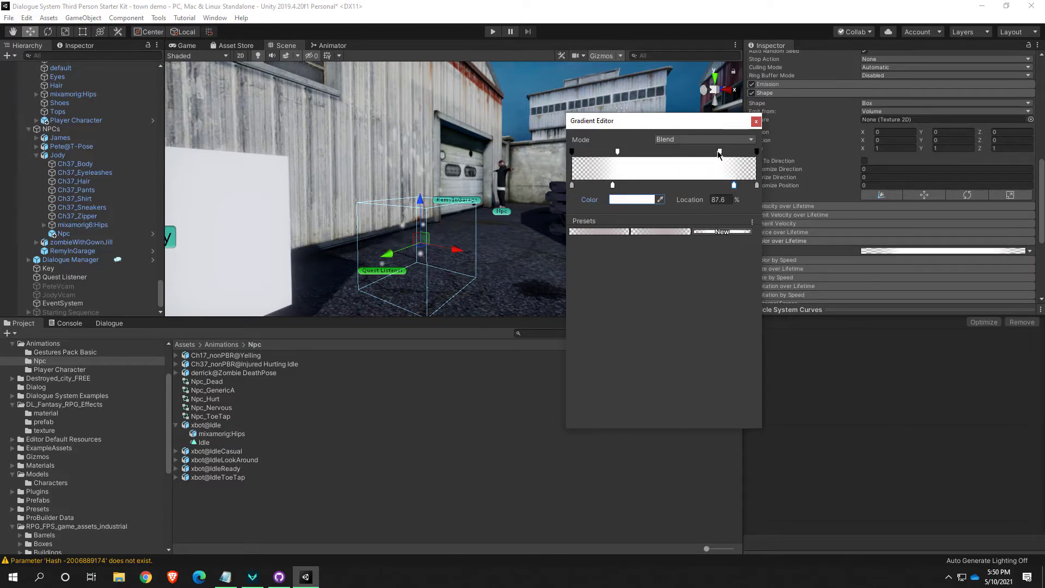
{"action": "left_click_drag", "start_coordinate": [720, 152], "coordinate": [734, 151]}
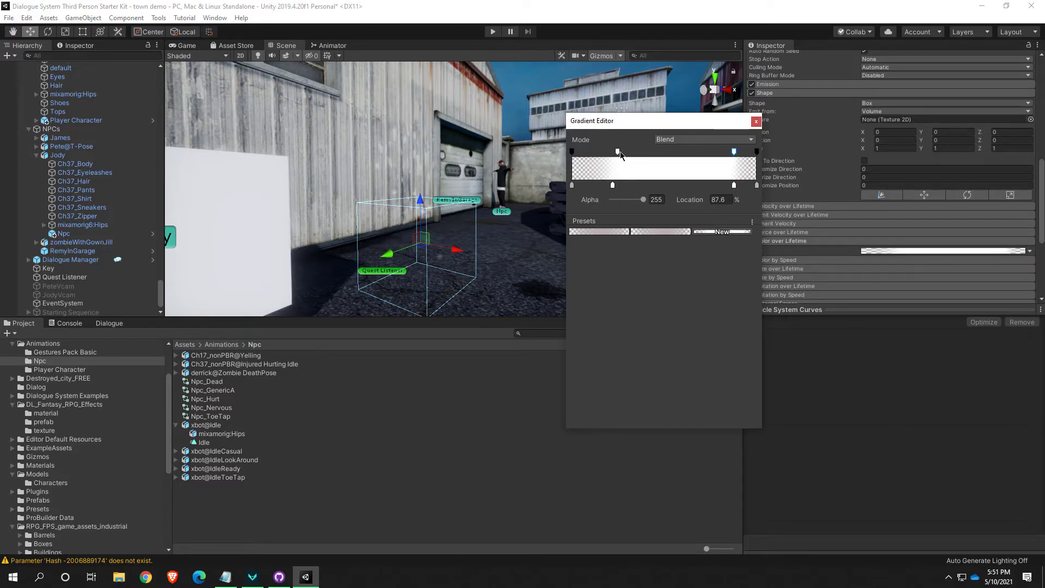
{"action": "left_click_drag", "start_coordinate": [619, 154], "coordinate": [616, 156]}
{"action": "left_click", "coordinate": [615, 187]}
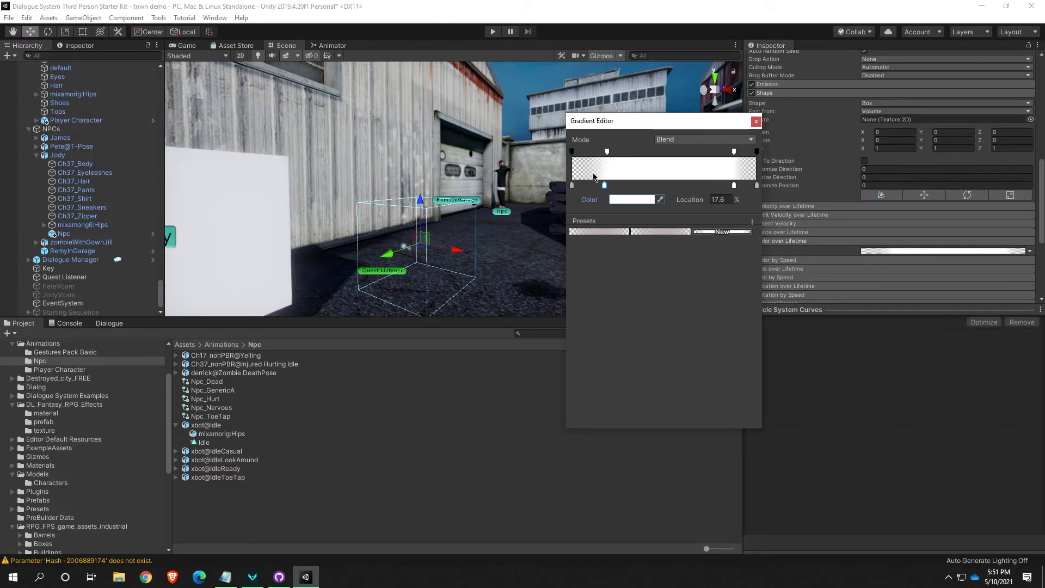
Close the gradient editor and examine the fading particles from another angle in the Scene view
{"action": "left_click", "coordinate": [442, 238]}
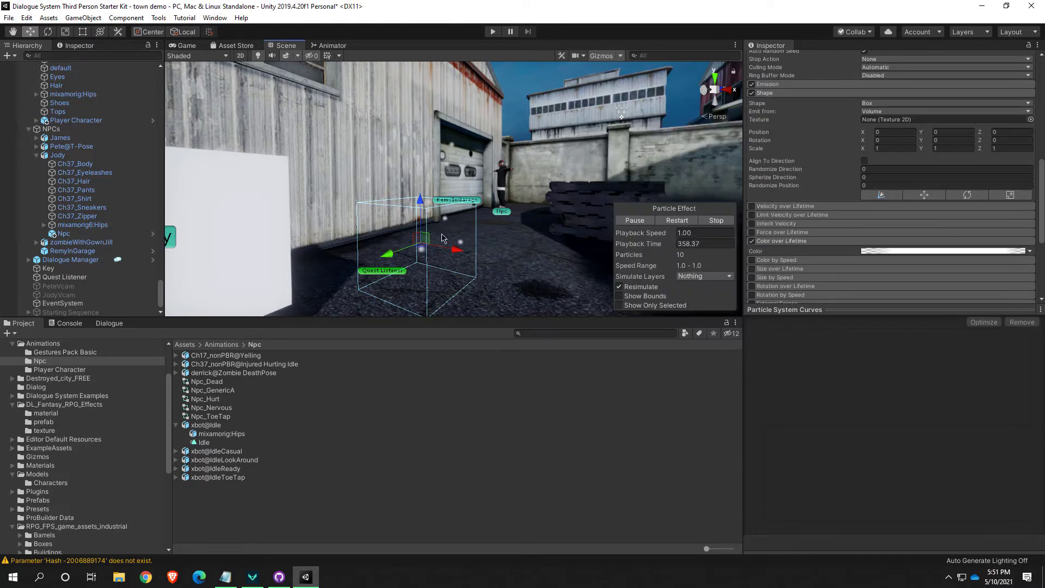
{"action": "right_click_drag", "start_coordinate": [490, 254], "coordinate": [370, 262]}
{"action": "key", "text": "d"}
{"action": "key", "text": "s"}
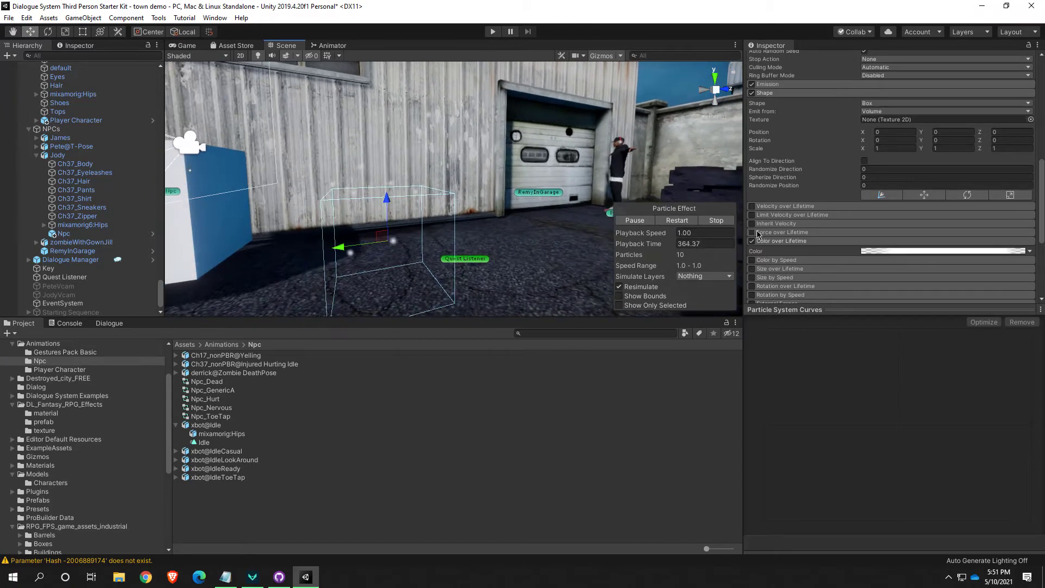
Enable Size over Lifetime for the particle system, expand its settings and toggle it to compare the effect on the particles
{"action": "left_click", "coordinate": [752, 269]}
{"action": "left_click", "coordinate": [815, 269]}
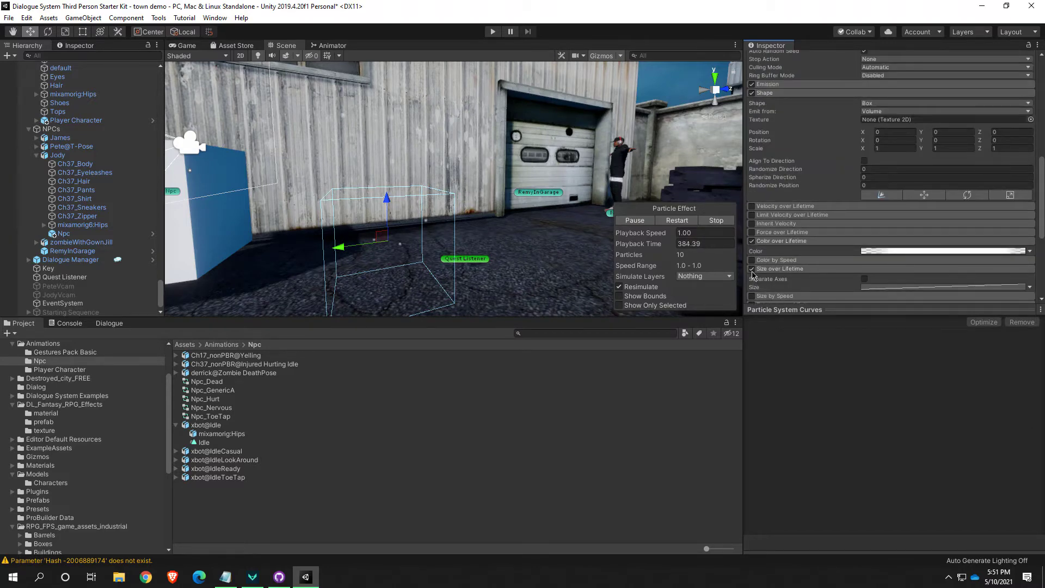
{"action": "left_click", "coordinate": [752, 269]}
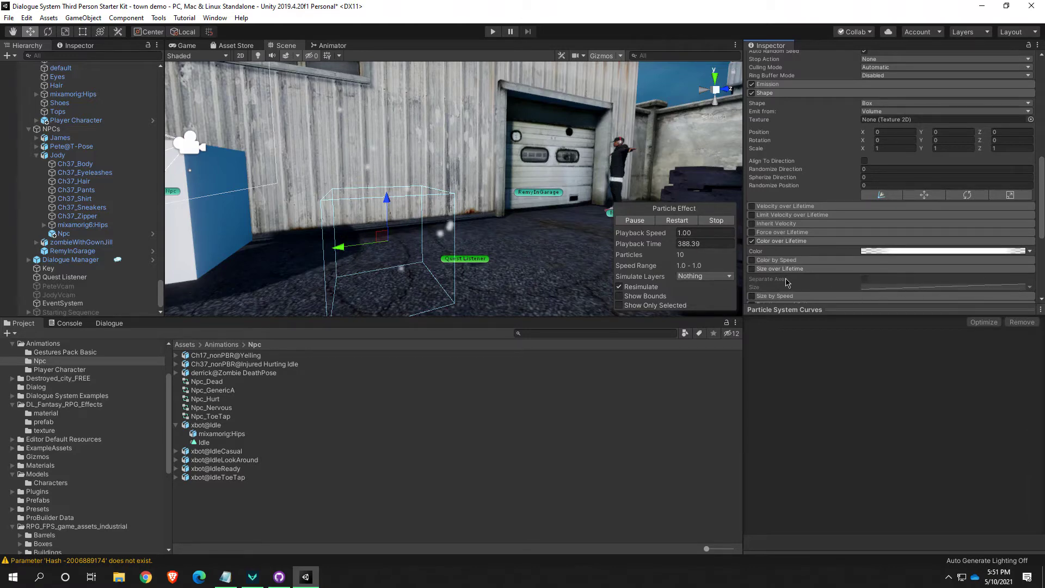
{"action": "left_click", "coordinate": [753, 270]}
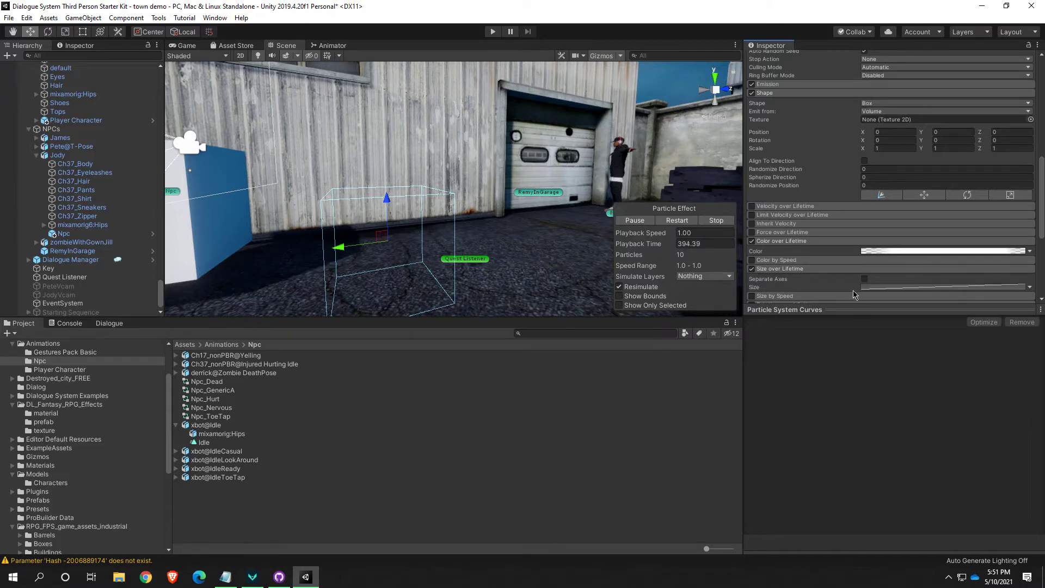
{"action": "scroll", "coordinate": [532, 252], "scroll_direction": "down", "scroll_amount": 3}
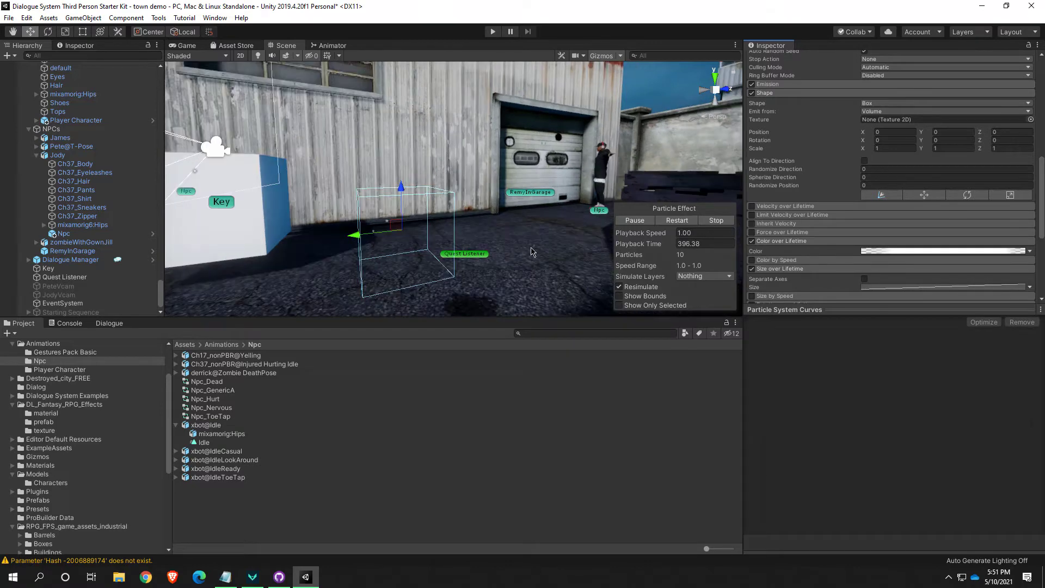
{"action": "scroll", "coordinate": [437, 247], "scroll_direction": "up", "scroll_amount": 4}
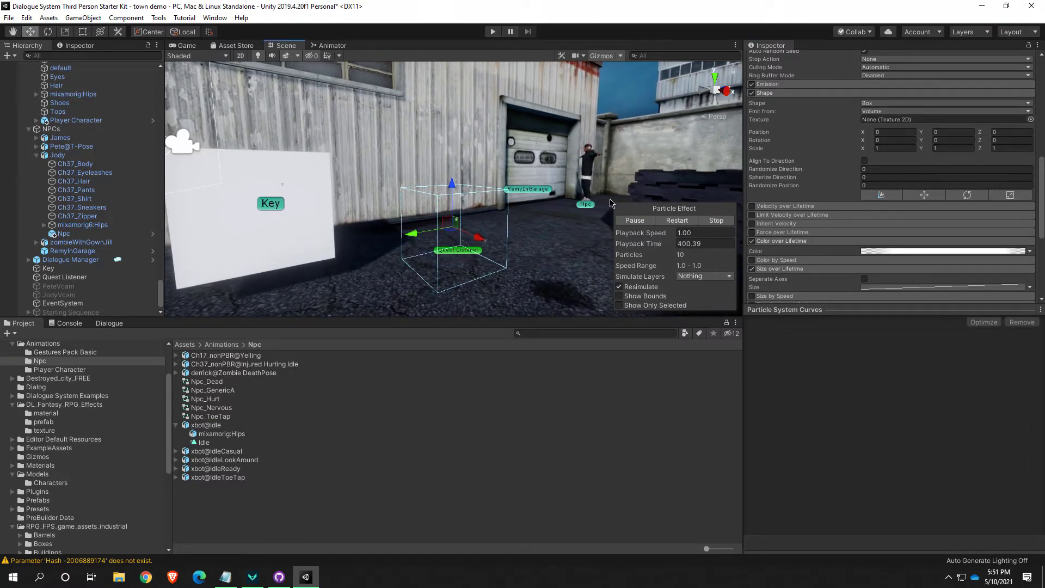
Raise the particles' Start Size to 0.18 and check the result from another angle in the Scene view
{"action": "scroll", "coordinate": [817, 155], "scroll_direction": "up", "scroll_amount": 3}
{"action": "scroll", "coordinate": [833, 152], "scroll_direction": "up", "scroll_amount": 3}
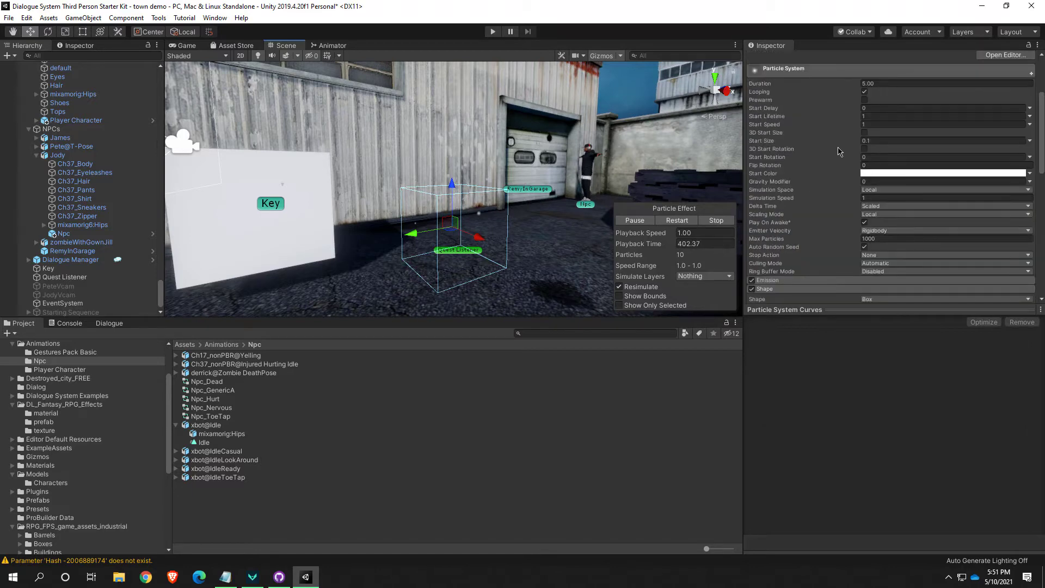
{"action": "scroll", "coordinate": [826, 158], "scroll_direction": "up", "scroll_amount": 3}
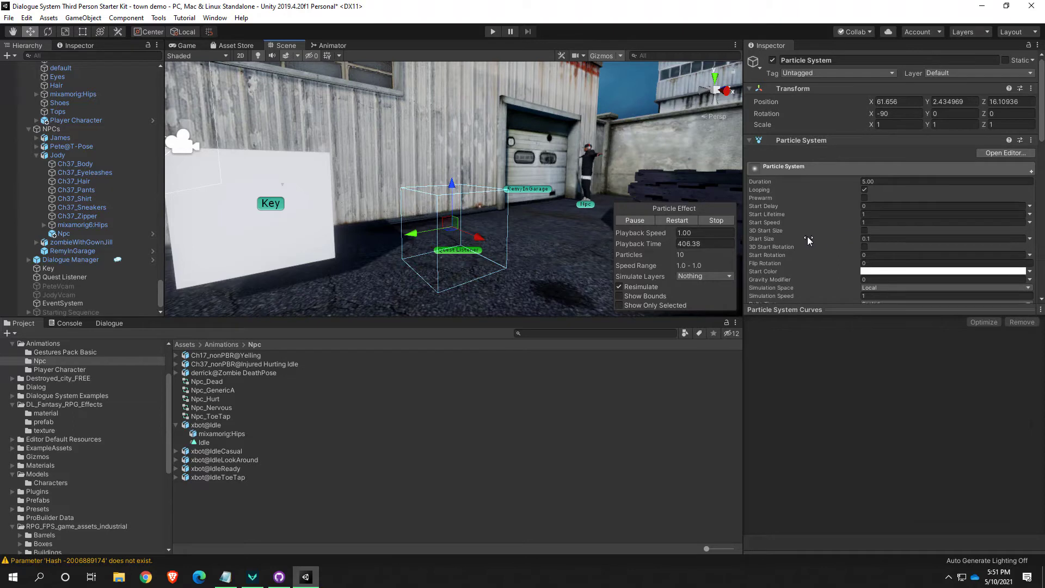
{"action": "left_click_drag", "start_coordinate": [783, 241], "coordinate": [788, 241]}
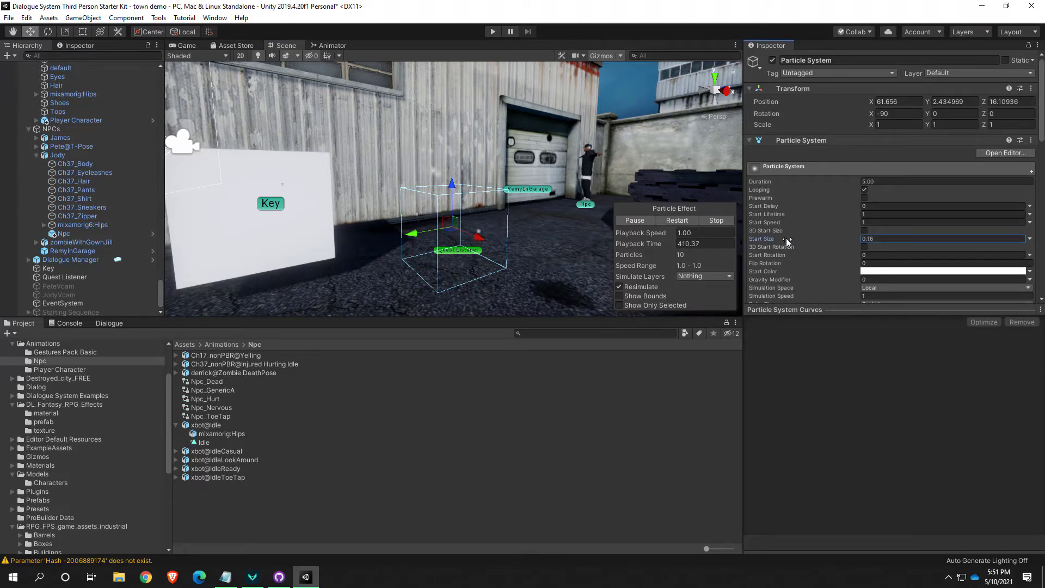
{"action": "left_click_drag", "start_coordinate": [534, 220], "coordinate": [593, 253], "text": "alt"}
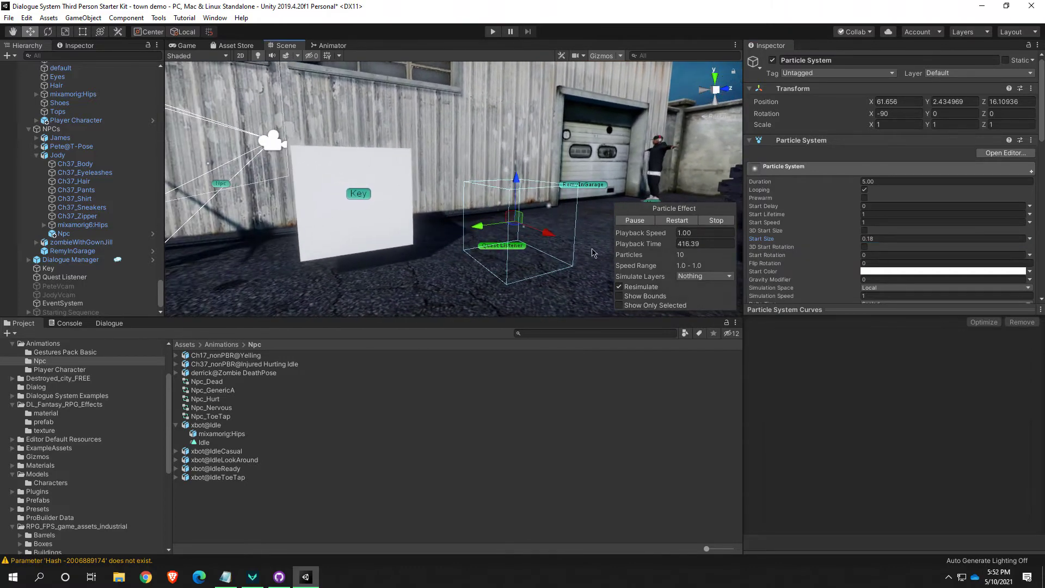
Set the Shape module's box scale to 2 on the X, Y and Z axes
{"action": "scroll", "coordinate": [826, 252], "scroll_direction": "down", "scroll_amount": 3}
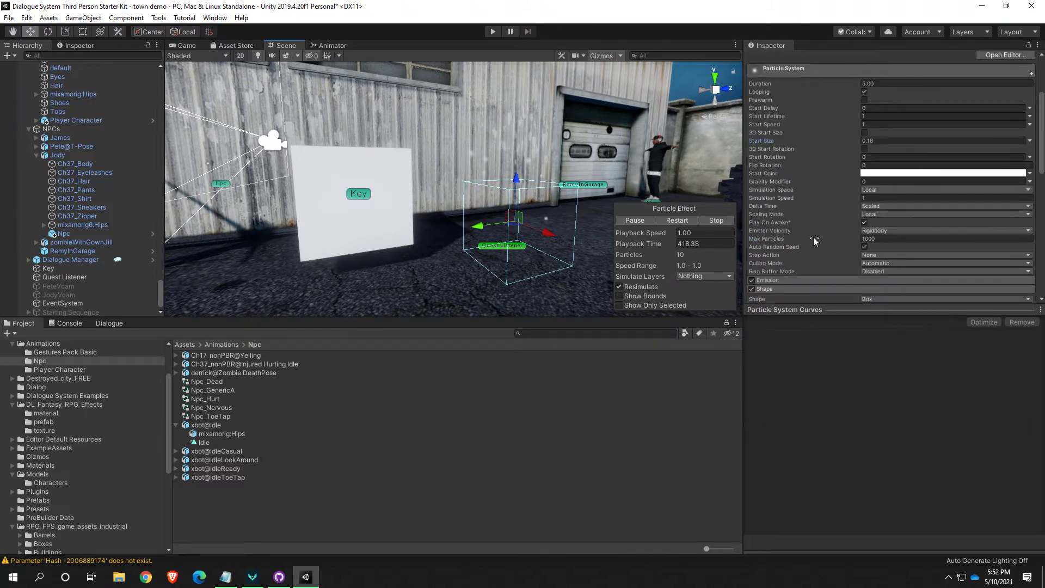
{"action": "left_click", "coordinate": [799, 289]}
{"action": "scroll", "coordinate": [799, 288], "scroll_direction": "down", "scroll_amount": 3}
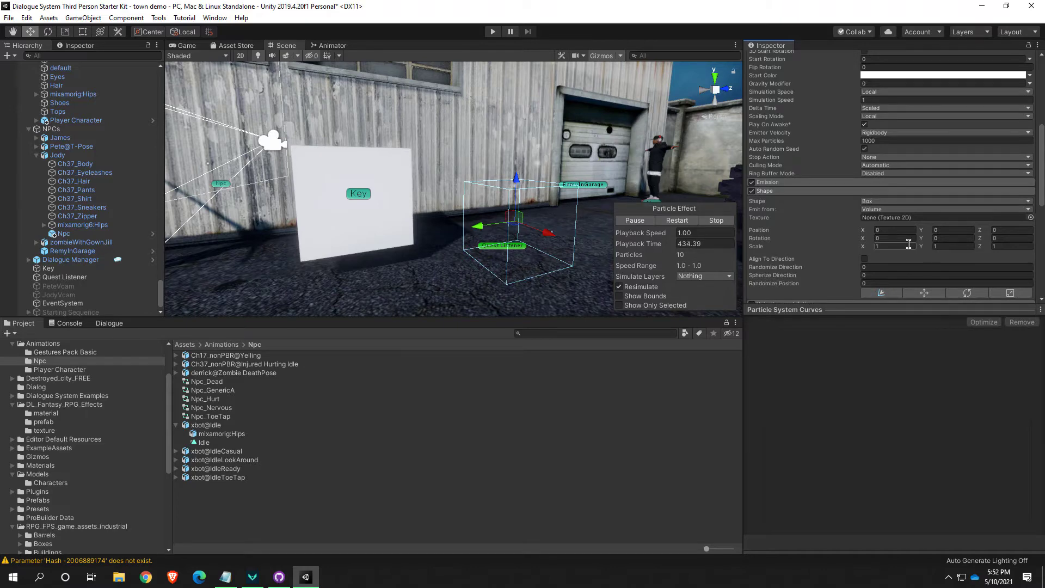
{"action": "type", "text": "2"}
{"action": "key", "text": "Tab"}
{"action": "type", "text": "2"}
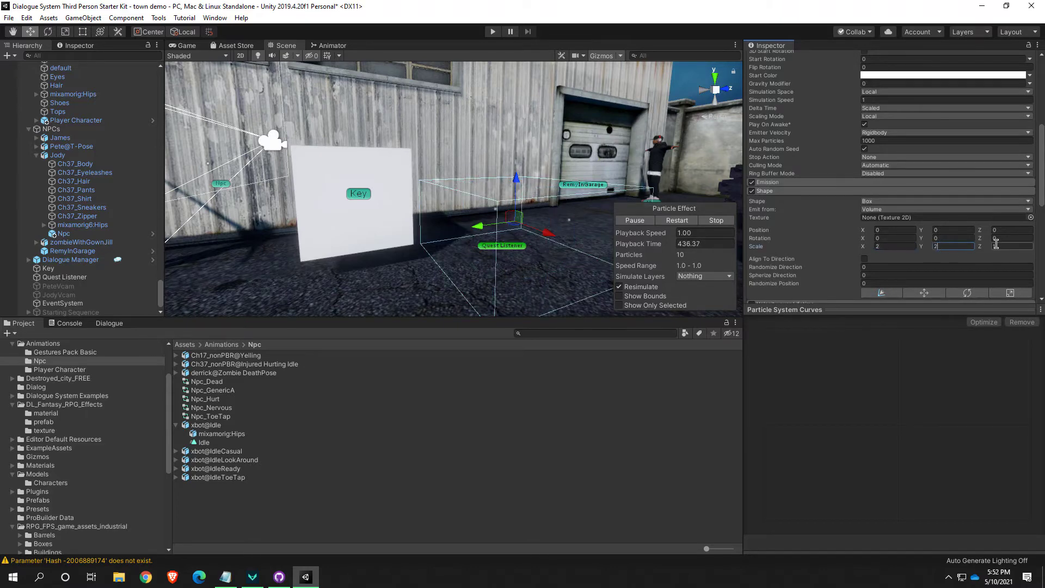
{"action": "type", "text": "2"}
Switch the transform handle to Pivot mode and examine the emission box from other angles
{"action": "left_click_drag", "start_coordinate": [474, 218], "coordinate": [730, 238], "text": "alt"}
{"action": "key", "text": "z"}
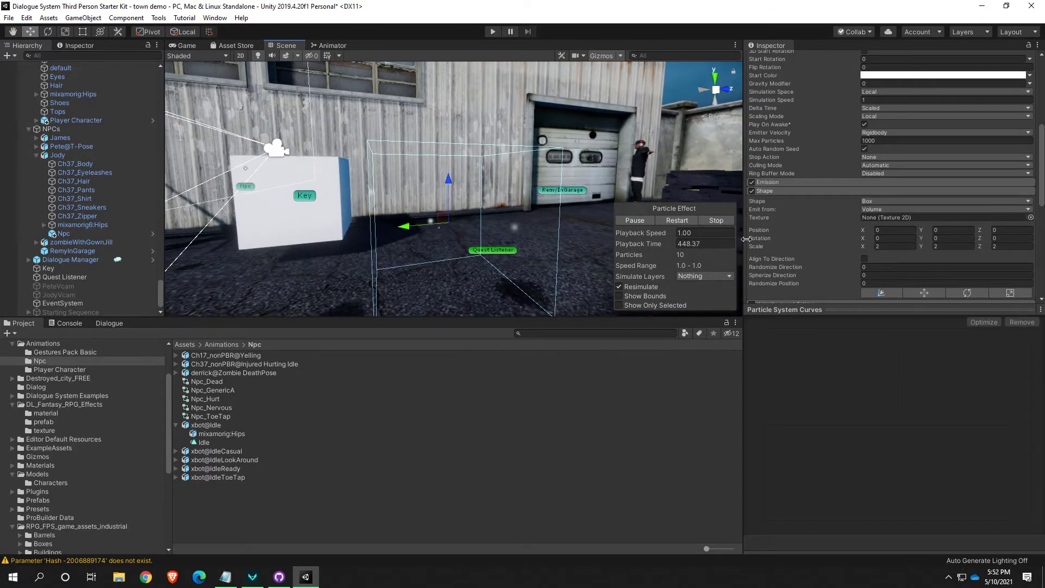
{"action": "right_click_drag", "start_coordinate": [508, 231], "coordinate": [504, 230]}
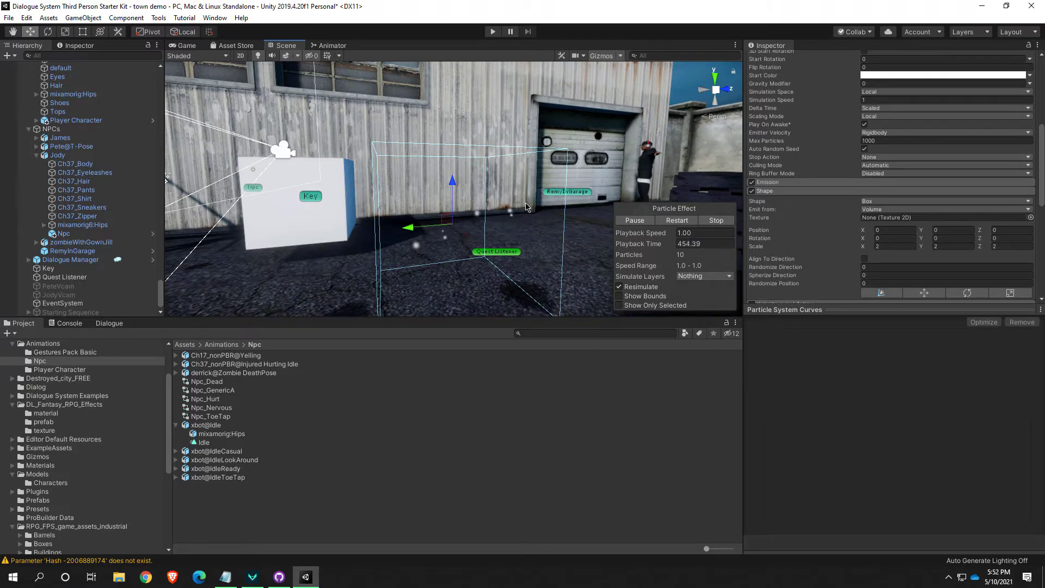
{"action": "left_click_drag", "start_coordinate": [526, 206], "coordinate": [553, 218], "text": "alt"}
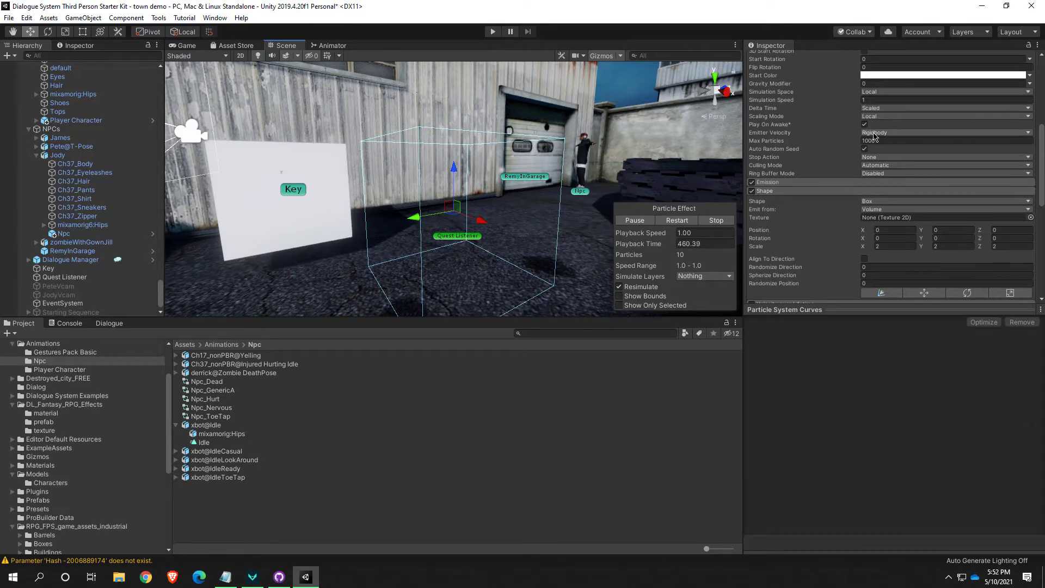
Expand the Emission module and raise the Rate over Time to 10.46
{"action": "scroll", "coordinate": [875, 135], "scroll_direction": "up", "scroll_amount": 3}
{"action": "scroll", "coordinate": [877, 206], "scroll_direction": "up", "scroll_amount": 3}
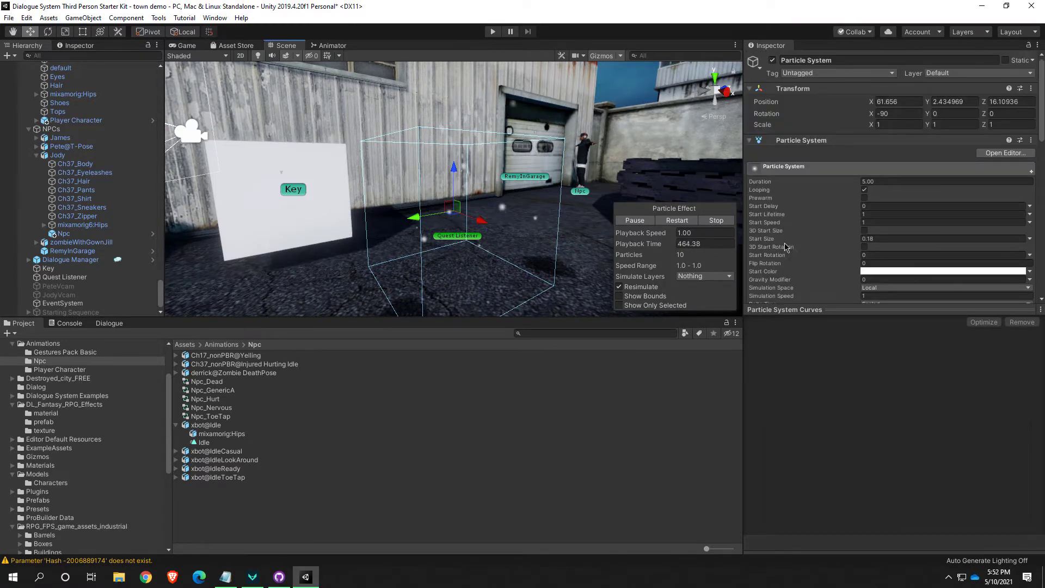
{"action": "scroll", "coordinate": [784, 275], "scroll_direction": "down", "scroll_amount": 3}
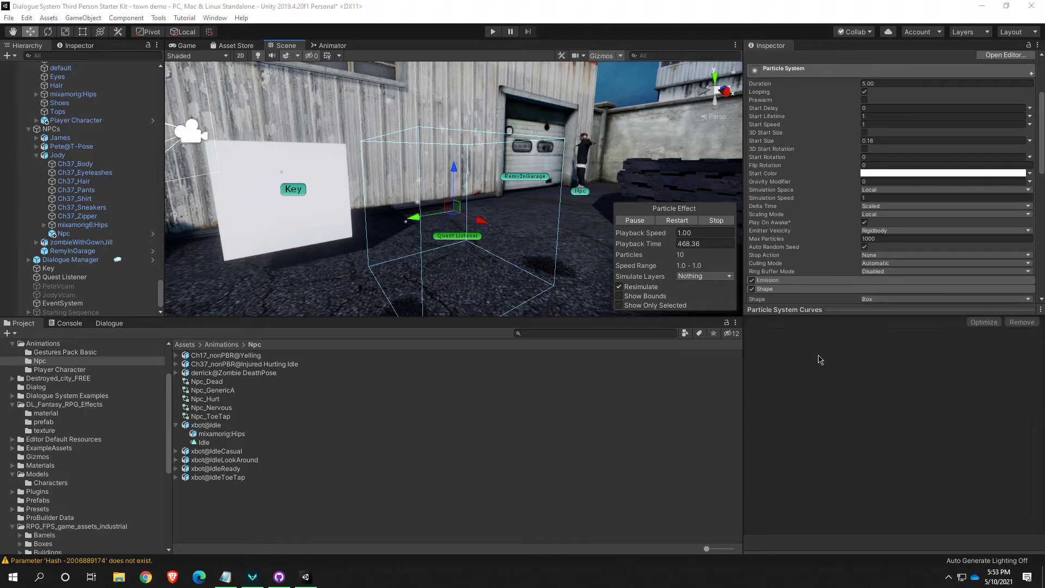
{"action": "left_click", "coordinate": [800, 281]}
{"action": "scroll", "coordinate": [796, 289], "scroll_direction": "down", "scroll_amount": 3}
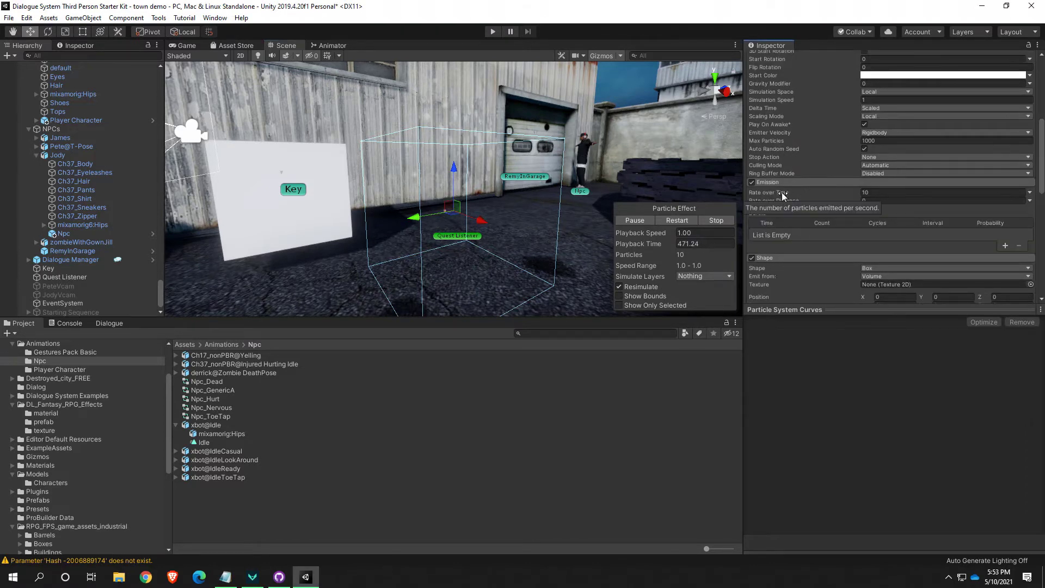
{"action": "left_click_drag", "start_coordinate": [784, 195], "coordinate": [795, 198]}
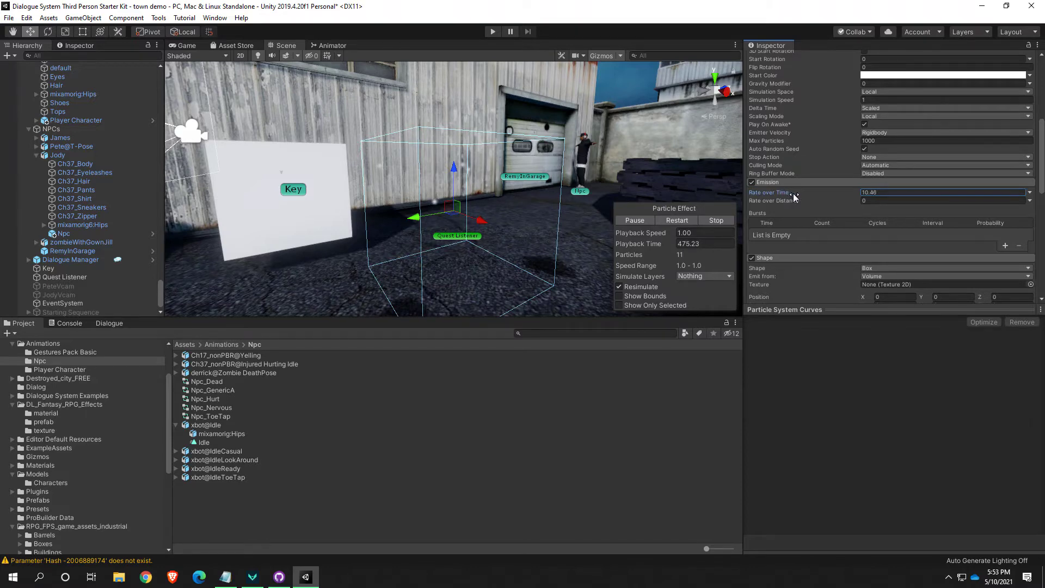
{"action": "scroll", "coordinate": [831, 166], "scroll_direction": "up", "scroll_amount": 4}
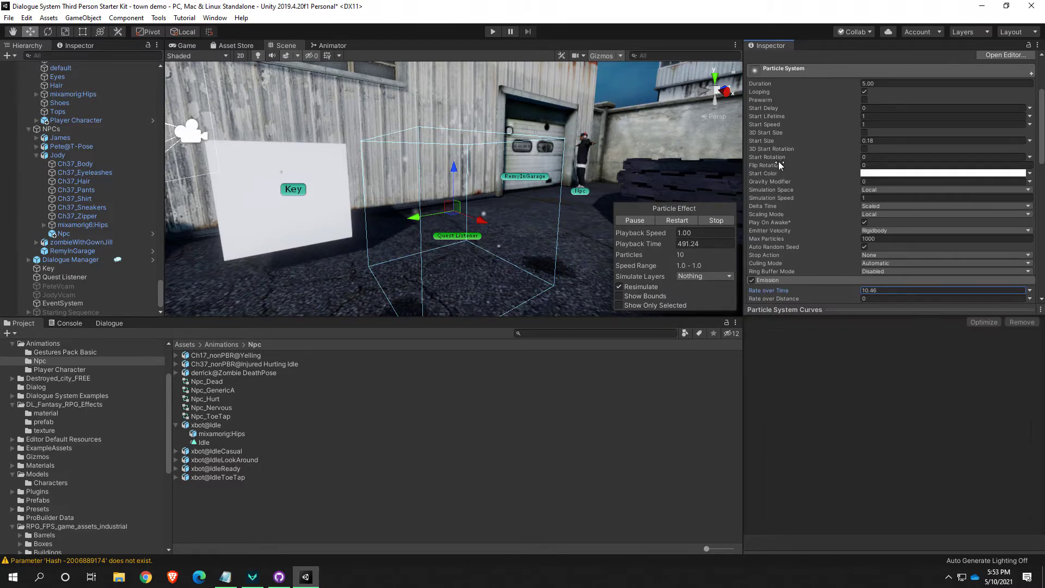
{"action": "scroll", "coordinate": [781, 169], "scroll_direction": "up", "scroll_amount": 3}
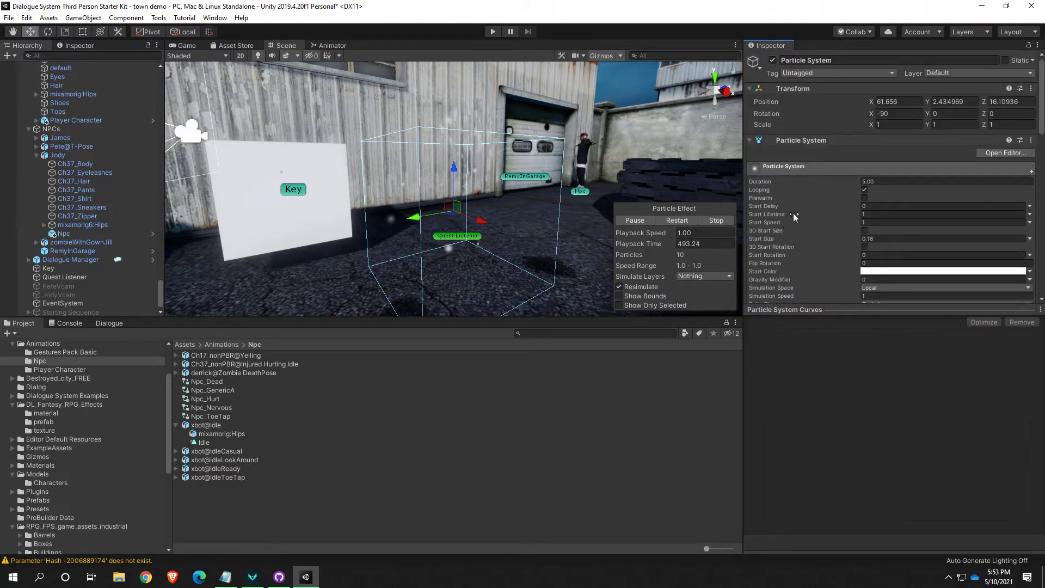
{"action": "scroll", "coordinate": [796, 216], "scroll_direction": "down", "scroll_amount": 3}
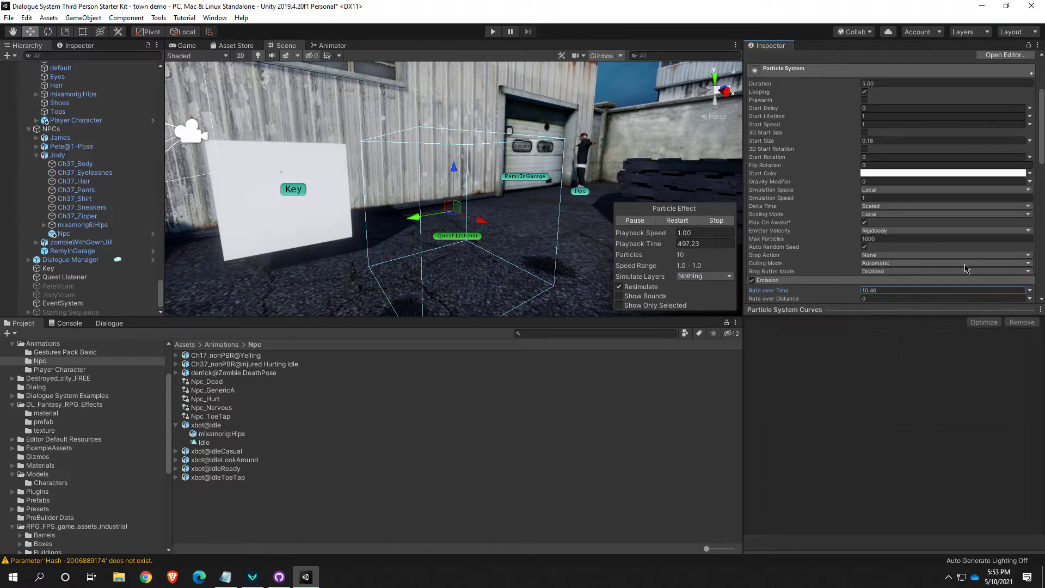
{"action": "scroll", "coordinate": [965, 268], "scroll_direction": "down", "scroll_amount": 3}
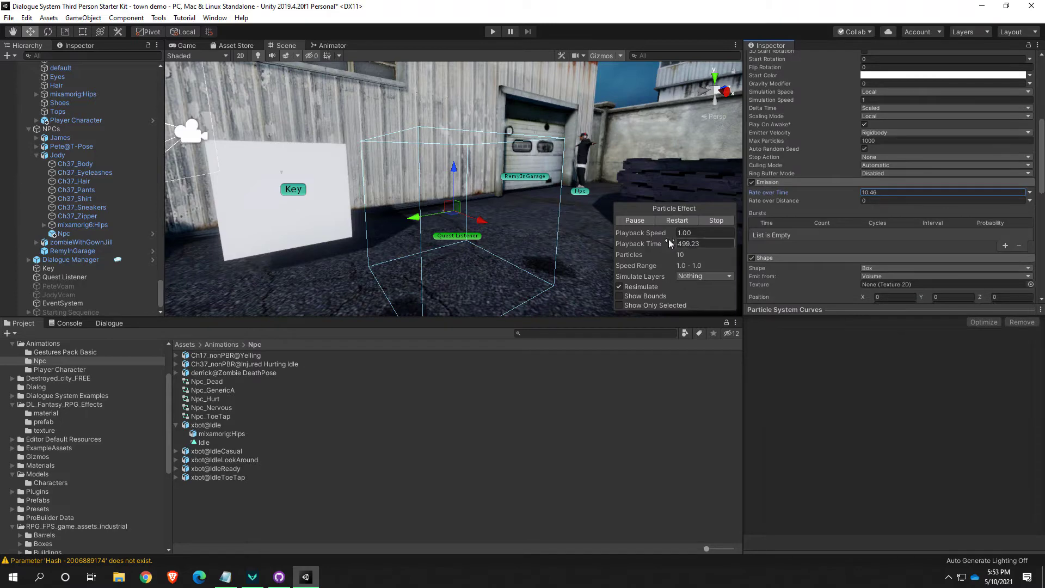
Move the particle system over to the Key cube and lower it toward the cube's top
{"action": "key", "text": "s"}
{"action": "right_click_drag", "start_coordinate": [555, 212], "coordinate": [523, 220]}
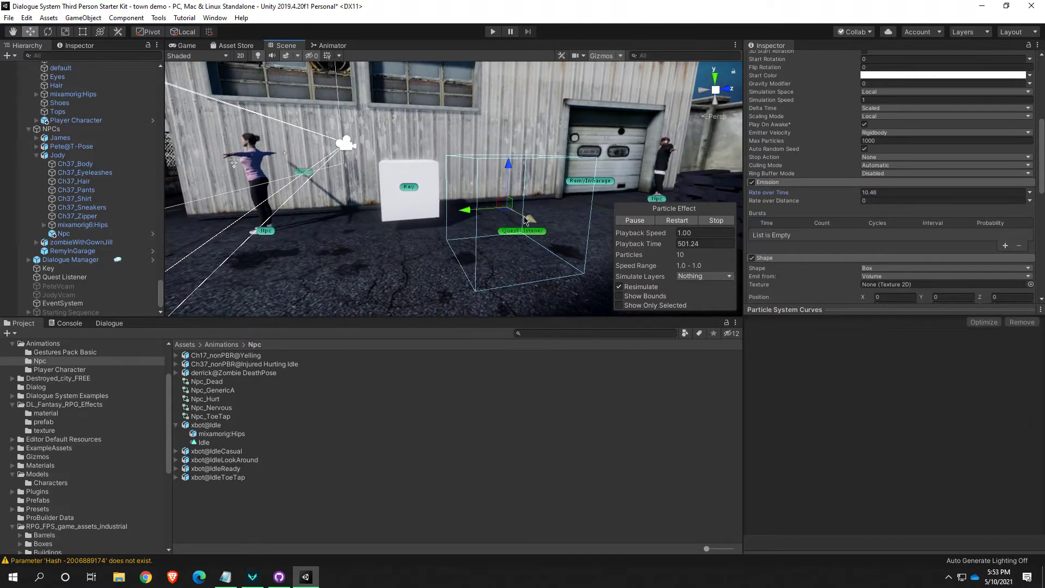
{"action": "left_click_drag", "start_coordinate": [510, 212], "coordinate": [424, 202]}
{"action": "right_click_drag", "start_coordinate": [423, 203], "coordinate": [490, 205]}
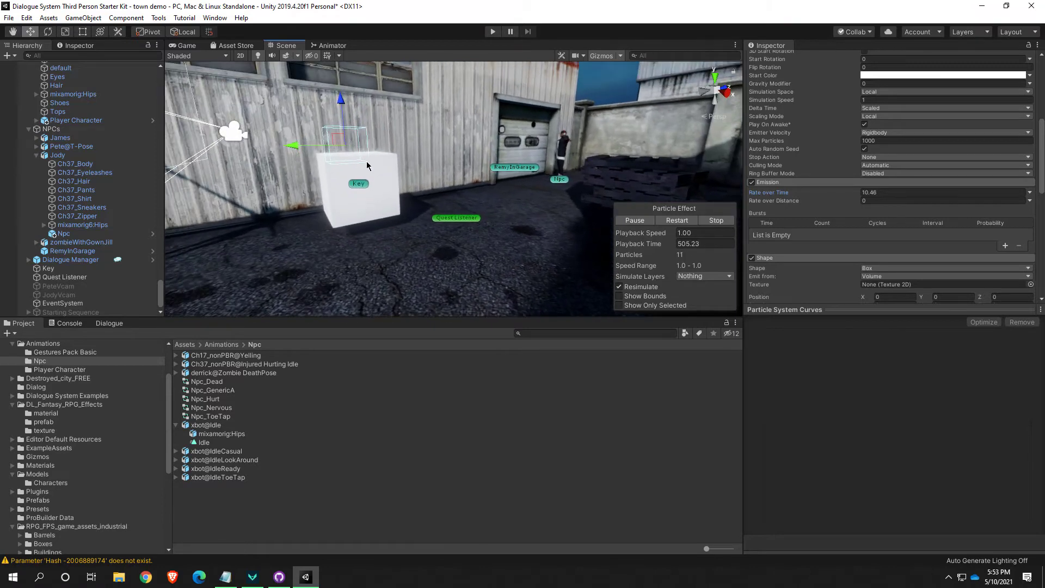
{"action": "right_click_drag", "start_coordinate": [367, 163], "coordinate": [345, 156]}
{"action": "key", "text": "s"}
{"action": "left_click_drag", "start_coordinate": [258, 116], "coordinate": [335, 147]}
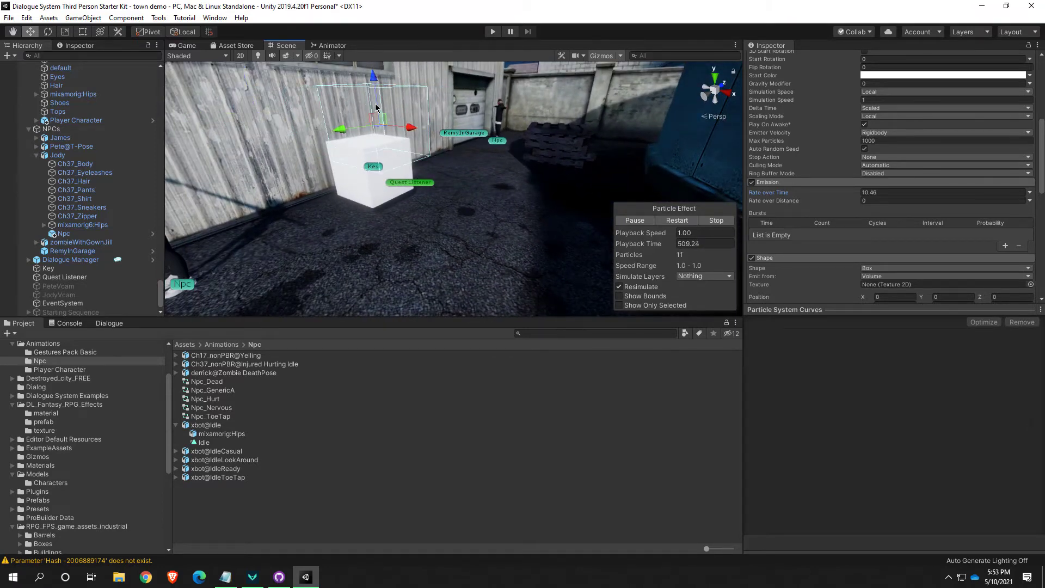
{"action": "left_click_drag", "start_coordinate": [374, 83], "coordinate": [378, 109]}
Run the game, walk the character down the alley to the body lying on the ground, and stop play mode
{"action": "key", "text": "w"}
{"action": "right_click_drag", "start_coordinate": [421, 177], "coordinate": [311, 153]}
{"action": "left_click_drag", "start_coordinate": [423, 165], "coordinate": [211, 172]}
{"action": "right_click_drag", "start_coordinate": [354, 208], "coordinate": [343, 147]}
{"action": "key", "text": "w"}
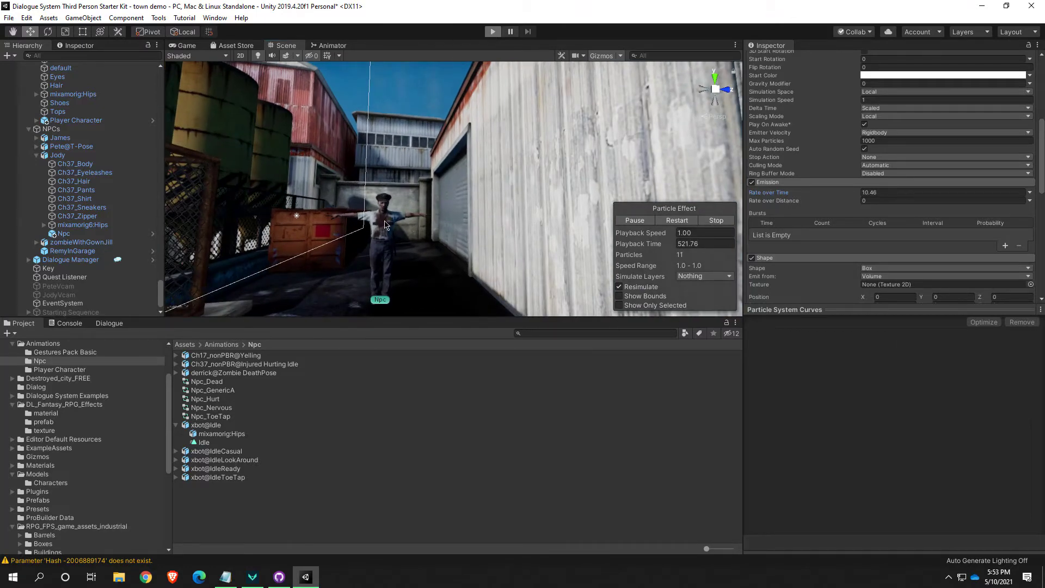
{"action": "key", "text": "ctrl+p"}
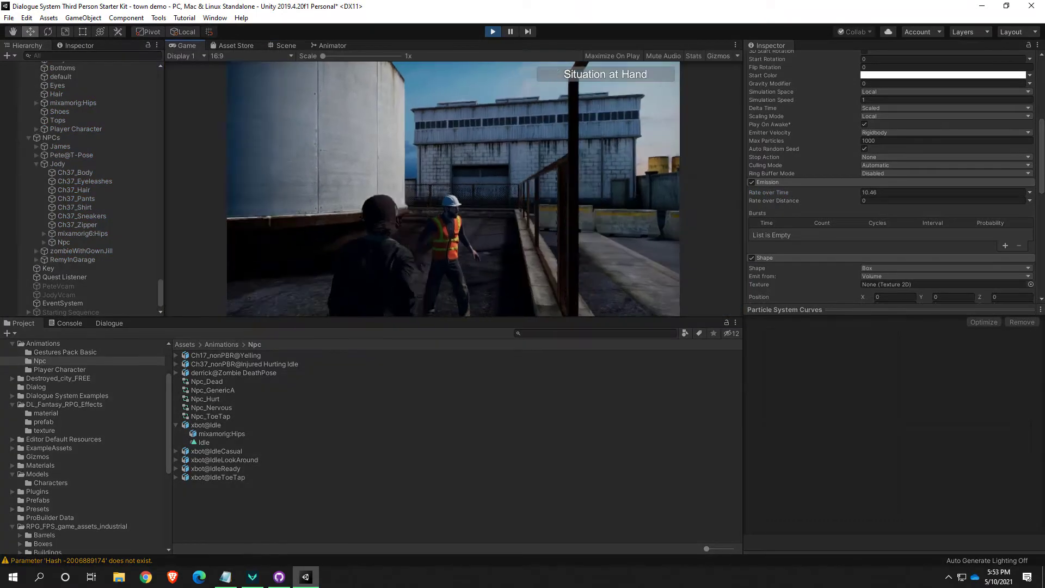
{"action": "key", "text": "w"}
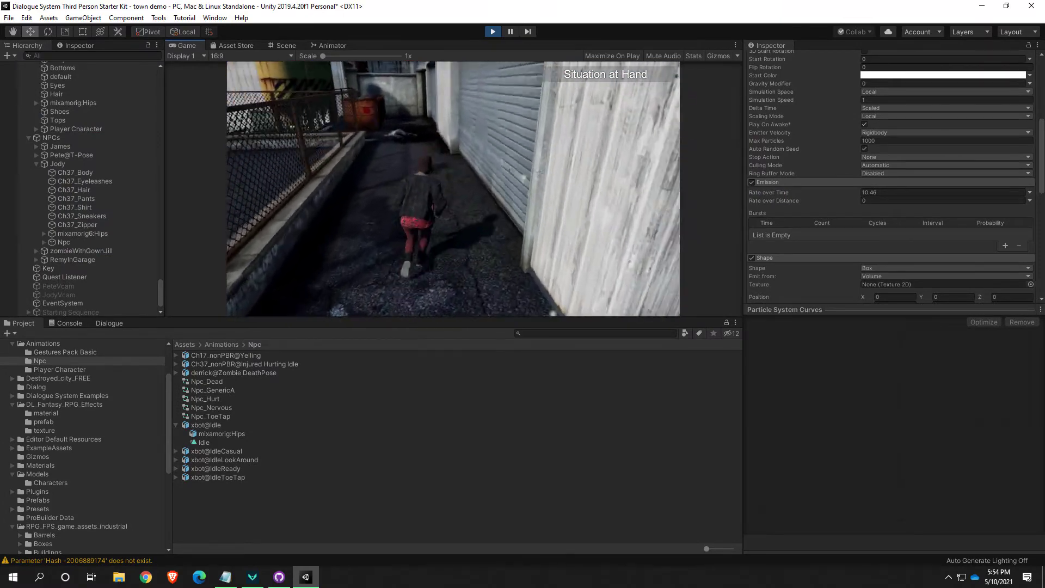
{"action": "key", "text": "w"}
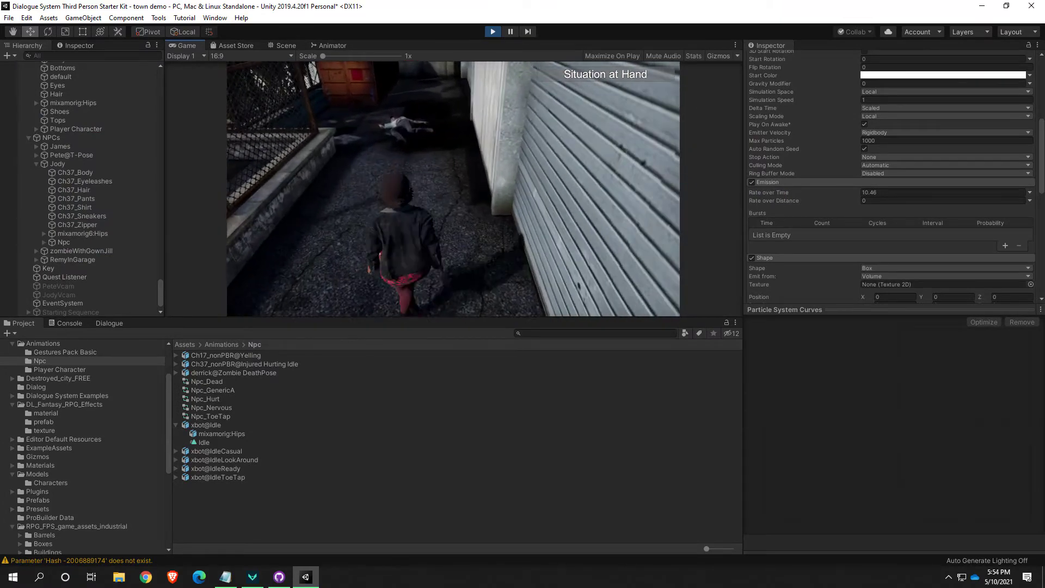
{"action": "key", "text": "w"}
{"action": "key", "text": "w"}
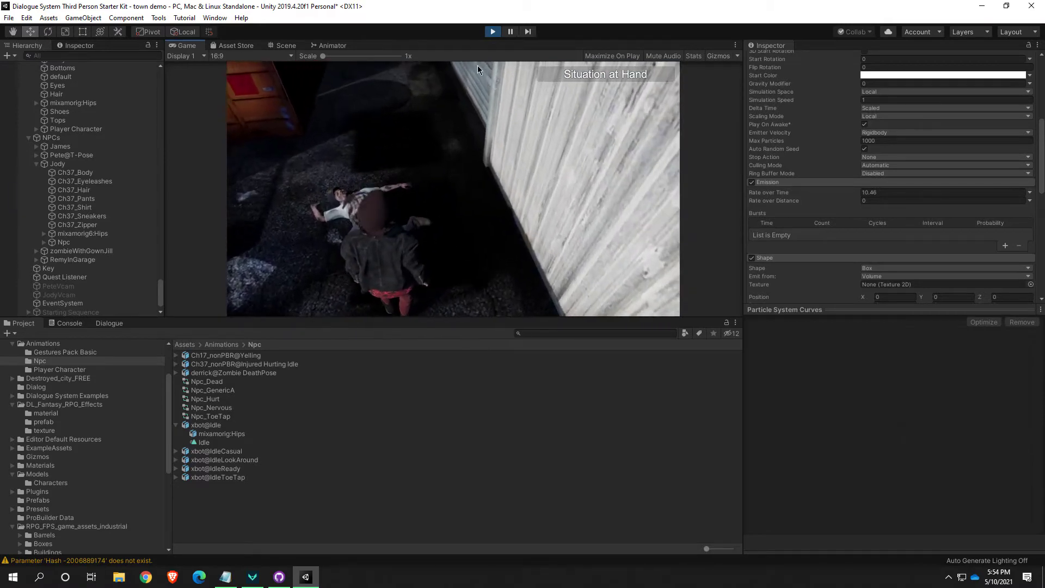
{"action": "left_click", "coordinate": [493, 31]}
Select the Particle System object and focus the Scene view on it
{"action": "right_click_drag", "start_coordinate": [460, 185], "coordinate": [312, 187]}
{"action": "scroll", "coordinate": [104, 240], "scroll_direction": "down", "scroll_amount": 1}
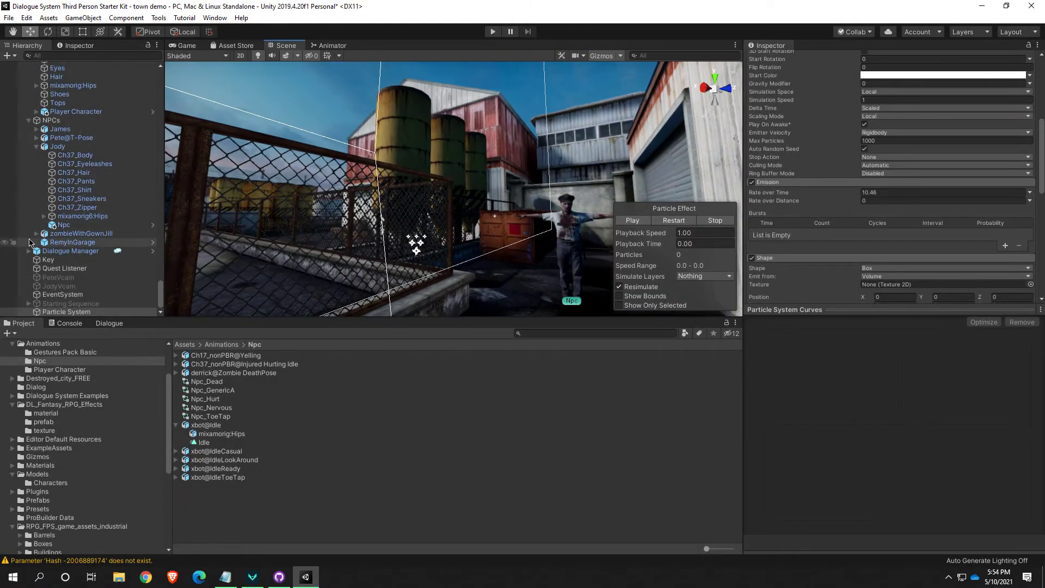
{"action": "double_click", "coordinate": [83, 314]}
{"action": "right_click_drag", "start_coordinate": [411, 278], "coordinate": [349, 326]}
{"action": "key", "text": "s"}
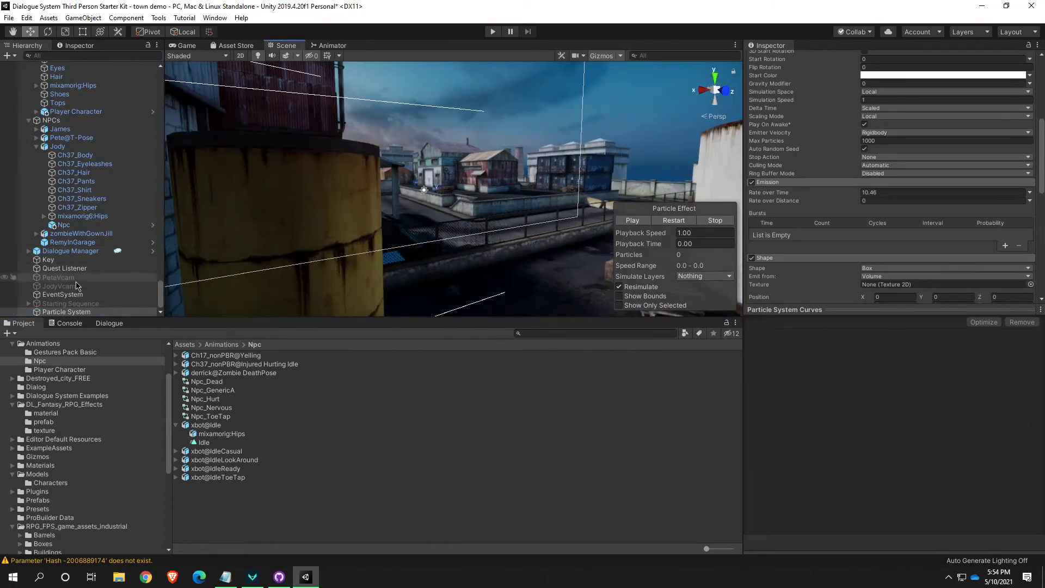
{"action": "double_click", "coordinate": [101, 313]}
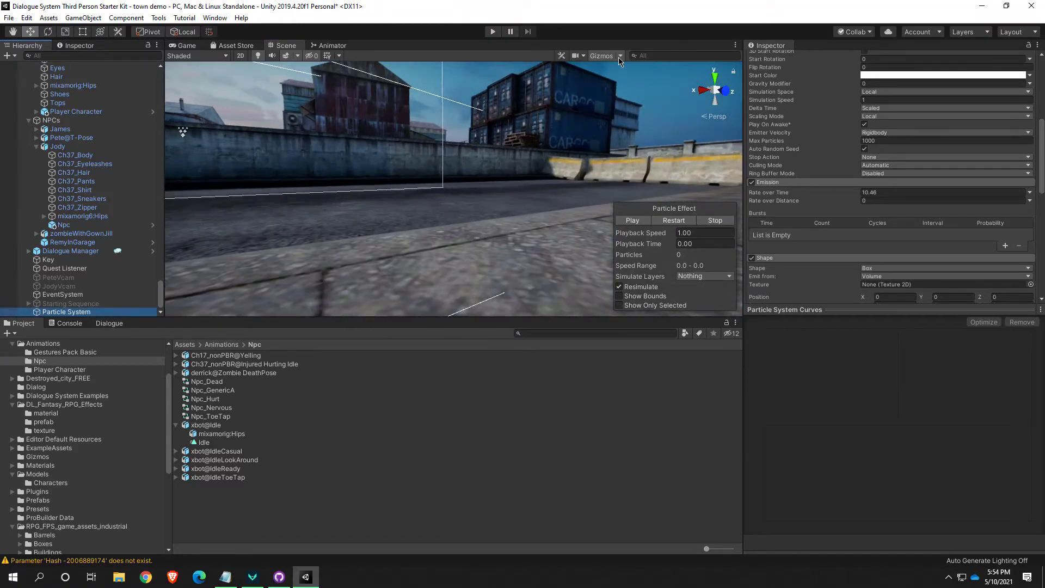
Collapse the Static group of Map_v1 in the scene hierarchy
{"action": "right_click_drag", "start_coordinate": [510, 196], "coordinate": [392, 280]}
{"action": "left_click", "coordinate": [60, 313]}
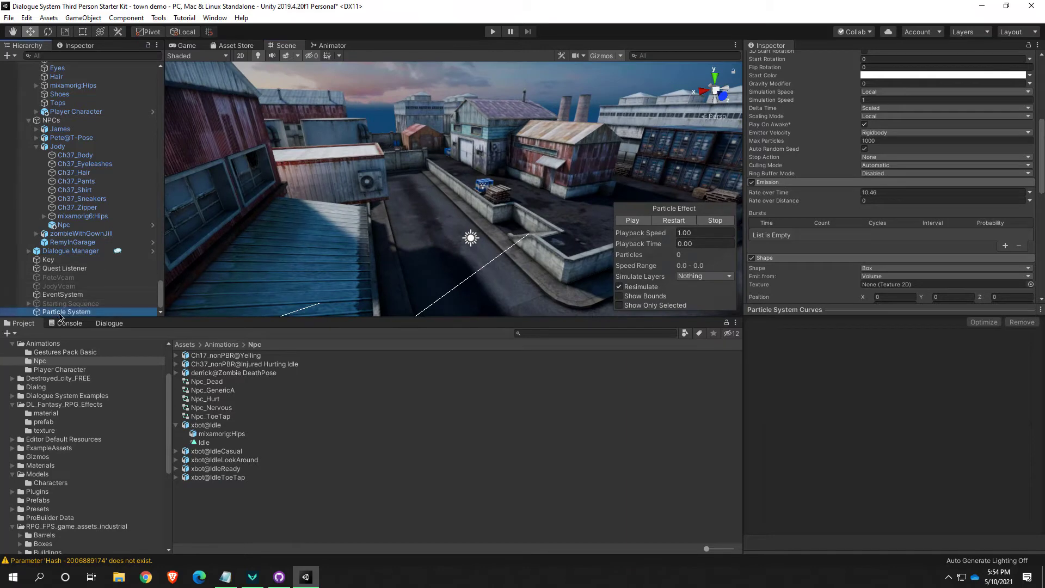
{"action": "double_click", "coordinate": [60, 313]}
{"action": "left_click_drag", "start_coordinate": [309, 319], "coordinate": [308, 344]}
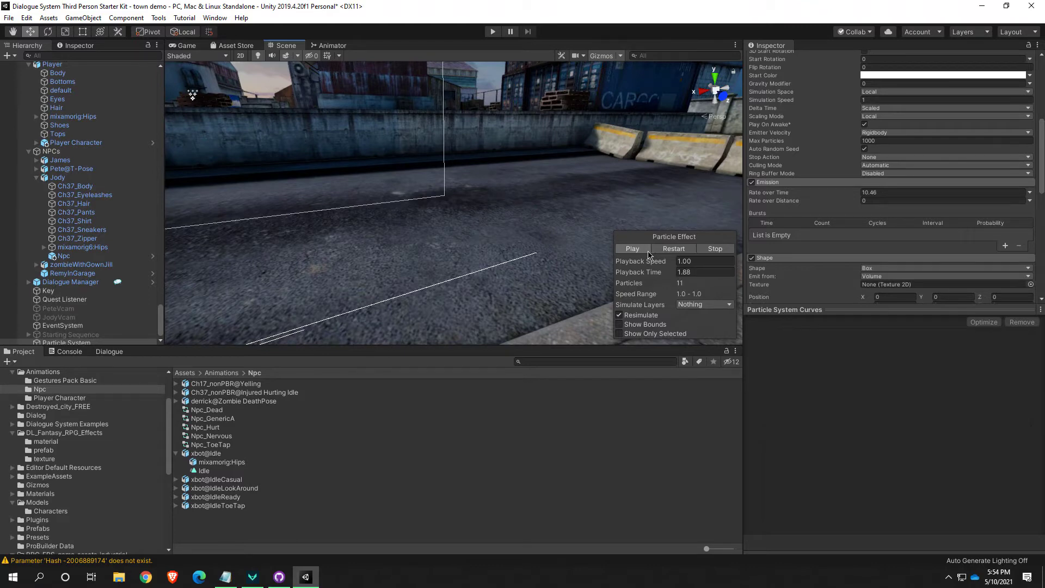
{"action": "scroll", "coordinate": [69, 322], "scroll_direction": "down", "scroll_amount": 1}
{"action": "scroll", "coordinate": [97, 330], "scroll_direction": "up", "scroll_amount": 15}
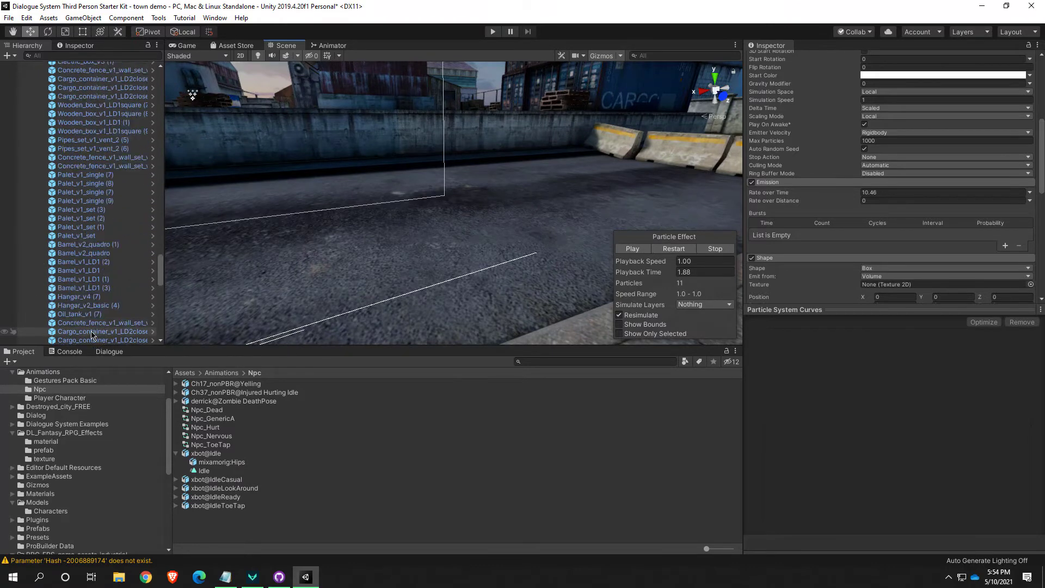
{"action": "scroll", "coordinate": [92, 326], "scroll_direction": "up", "scroll_amount": 15}
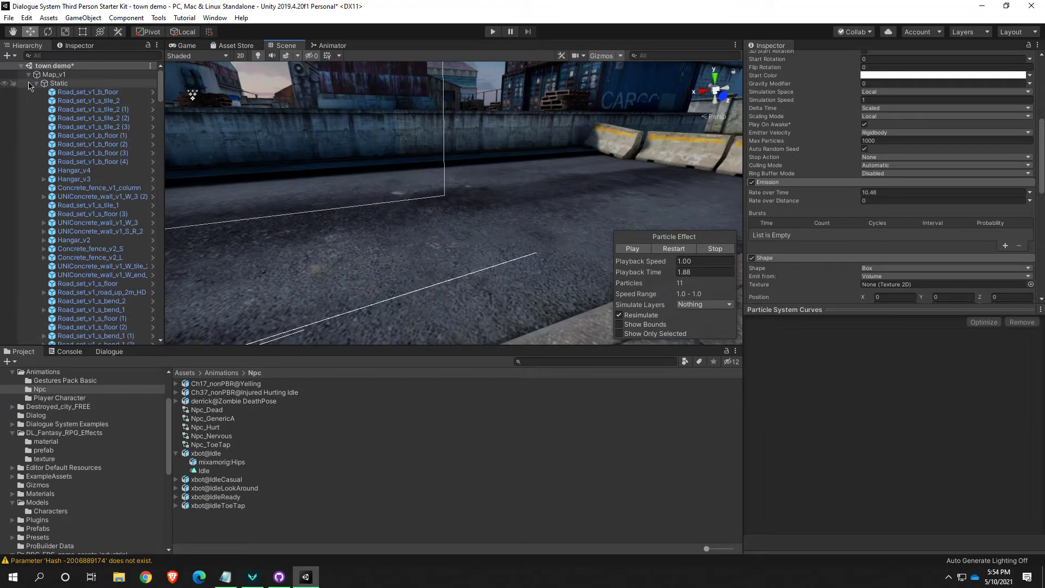
{"action": "left_click", "coordinate": [36, 83]}
{"action": "scroll", "coordinate": [90, 272], "scroll_direction": "down", "scroll_amount": 10}
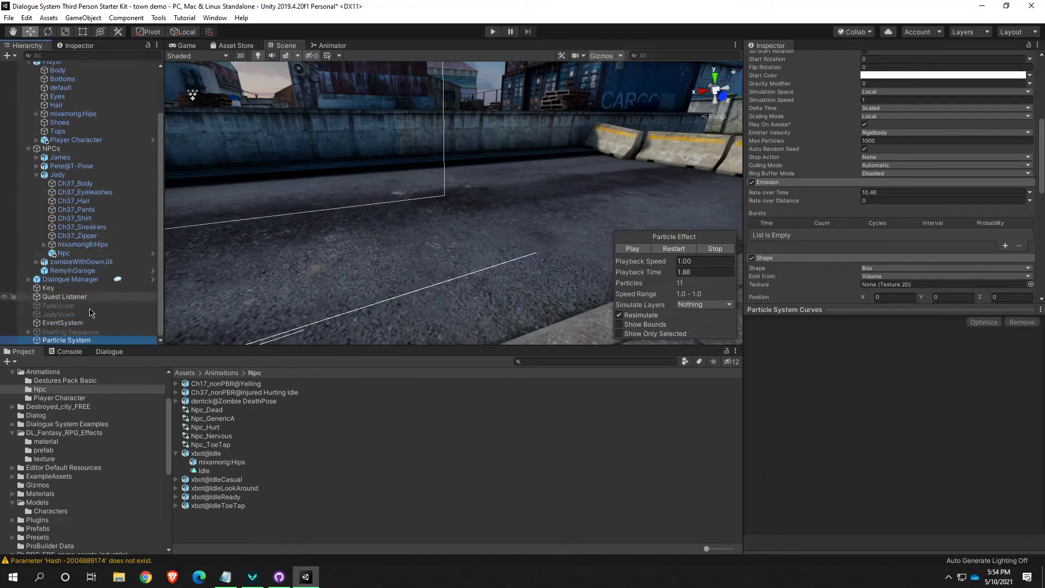
Move the Particle System from the corner of the metal-walled building into the alley, close to the Npc in the police cap
{"action": "double_click", "coordinate": [78, 340]}
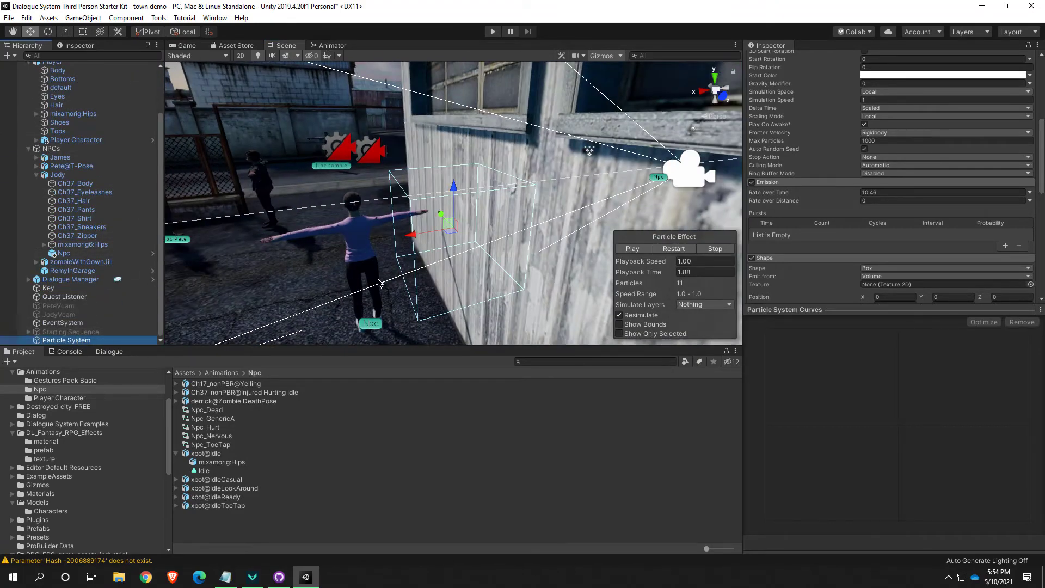
{"action": "left_click_drag", "start_coordinate": [379, 283], "coordinate": [521, 250], "text": "alt"}
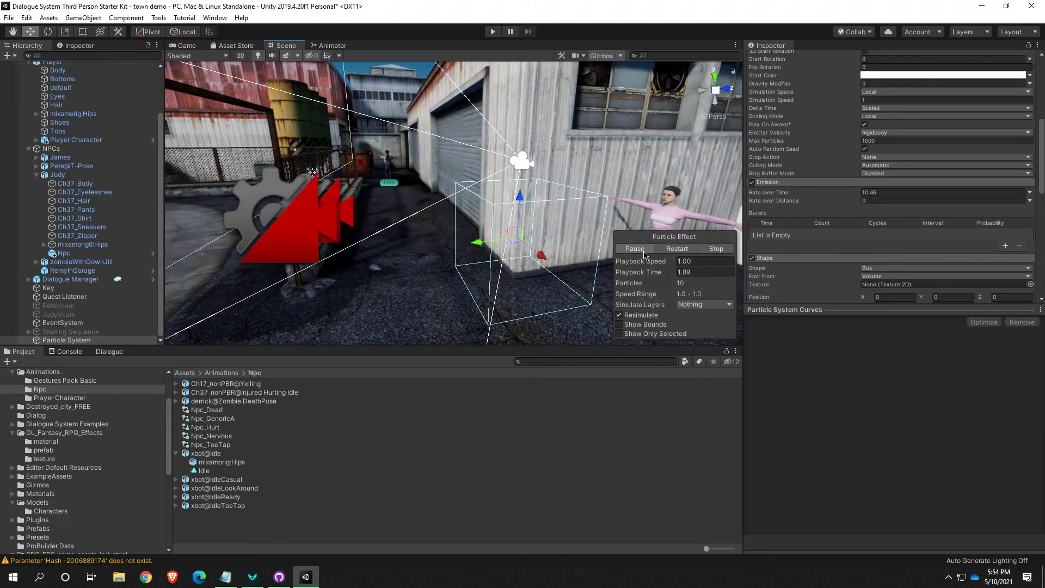
{"action": "left_click_drag", "start_coordinate": [518, 246], "coordinate": [270, 182], "text": "alt"}
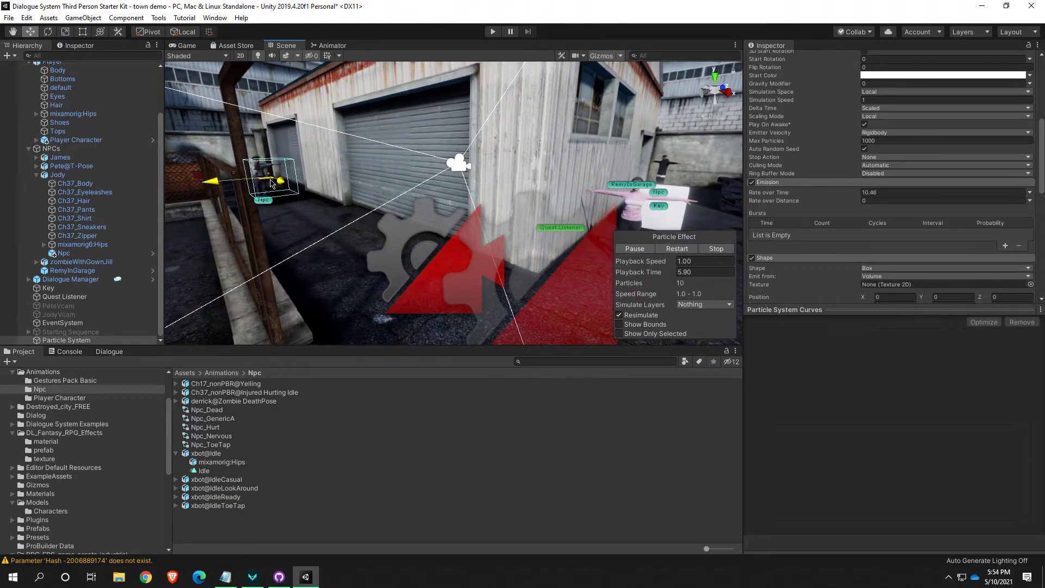
{"action": "key", "text": "w"}
{"action": "right_click_drag", "start_coordinate": [312, 217], "coordinate": [523, 305]}
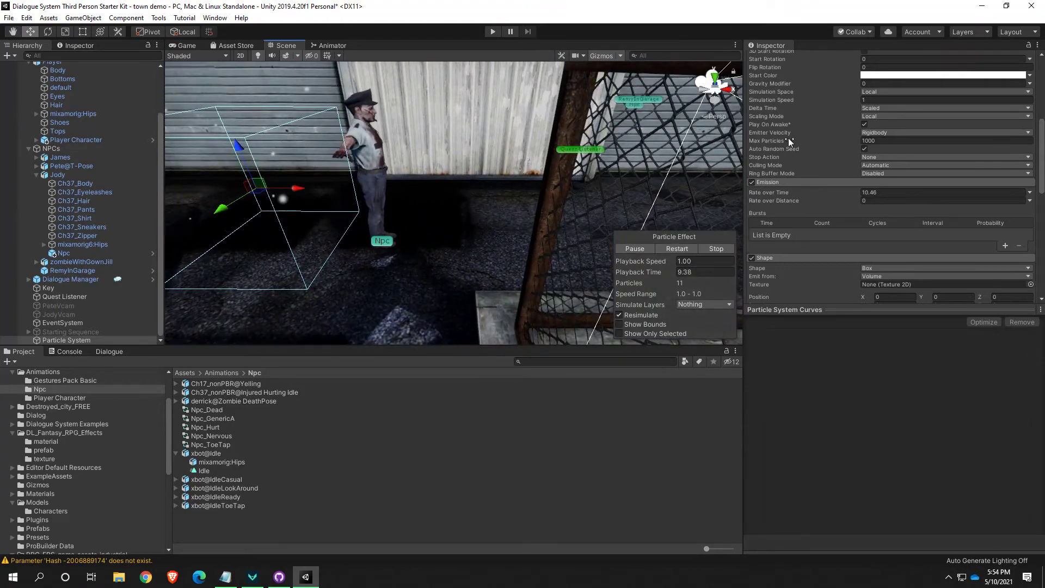
Center the particle system's box over the alley Npc in an orthographic top view
{"action": "left_click", "coordinate": [716, 78]}
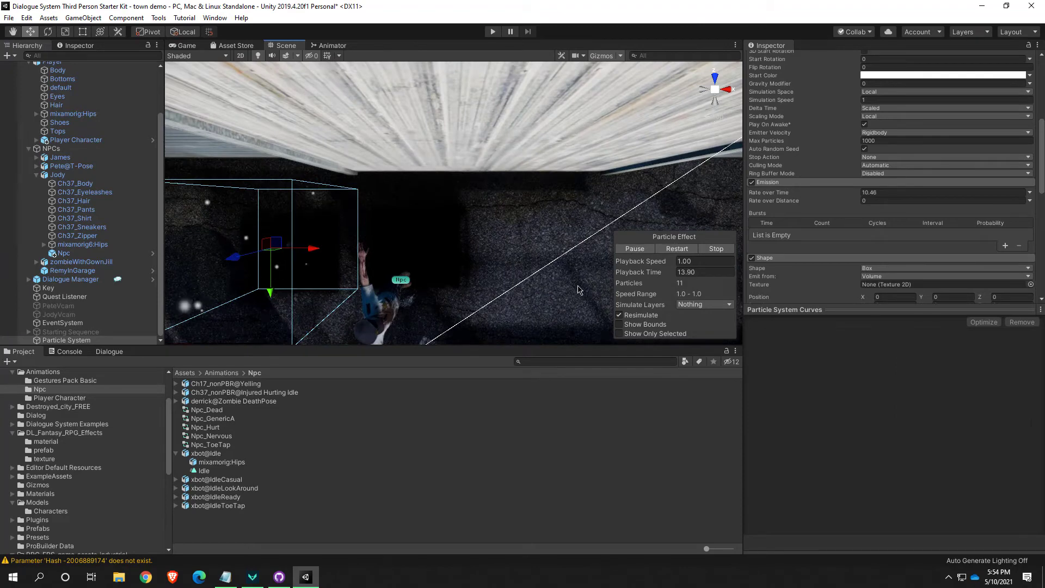
{"action": "scroll", "coordinate": [579, 290], "scroll_direction": "down", "scroll_amount": 2}
{"action": "middle_click_drag", "start_coordinate": [578, 286], "coordinate": [564, 220]}
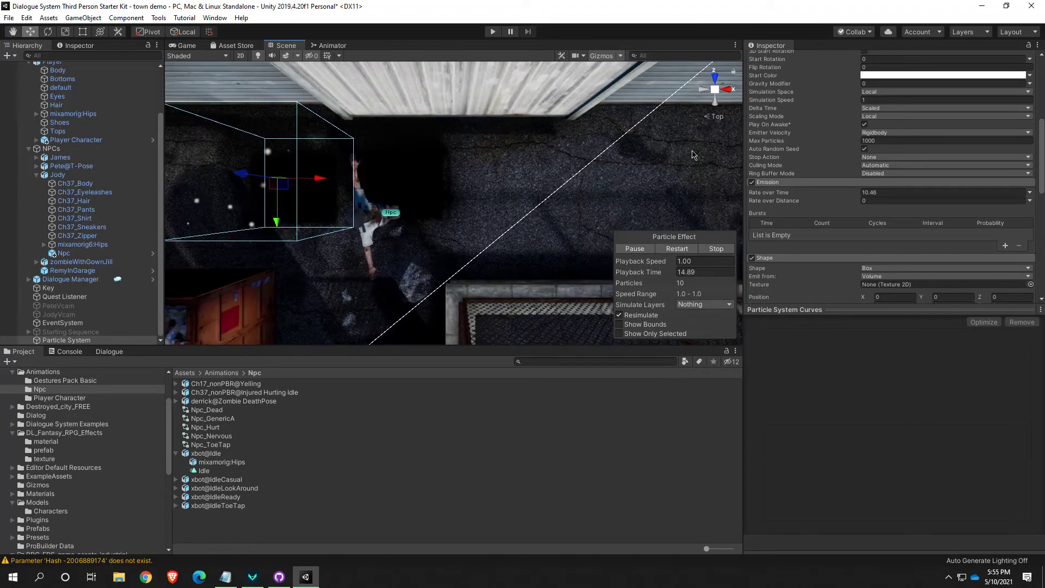
{"action": "left_click", "coordinate": [708, 121]}
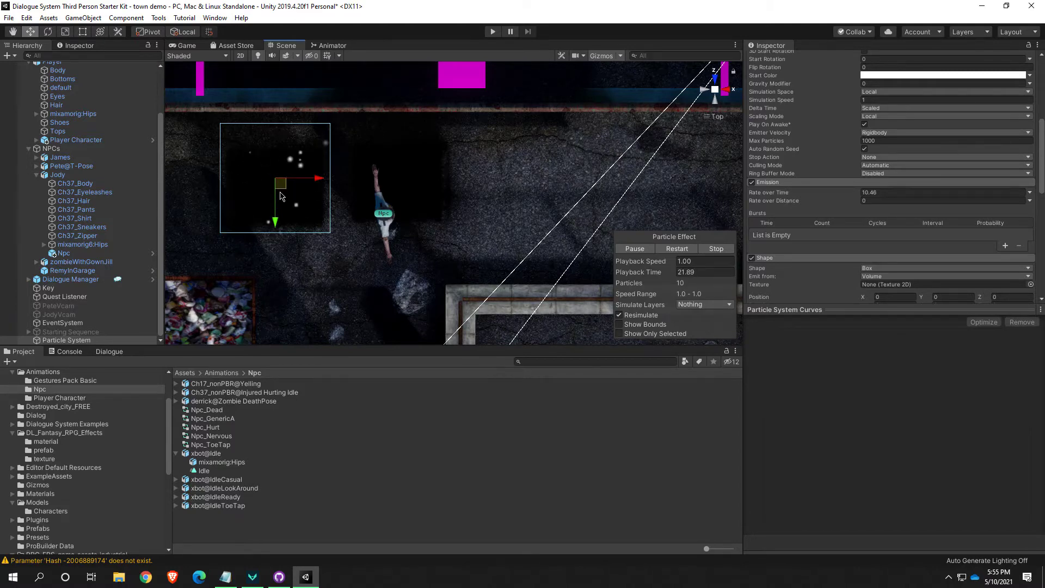
{"action": "left_click_drag", "start_coordinate": [281, 190], "coordinate": [390, 223]}
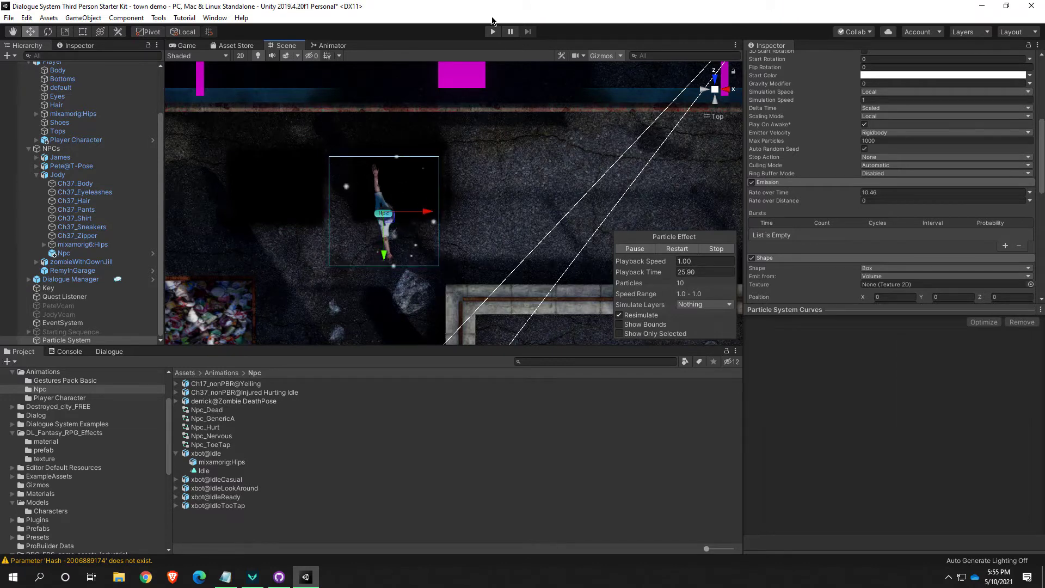
Run the game briefly, and raise the particle system vertically so its box sits above the ground around the alley Npc
{"action": "left_click", "coordinate": [493, 32]}
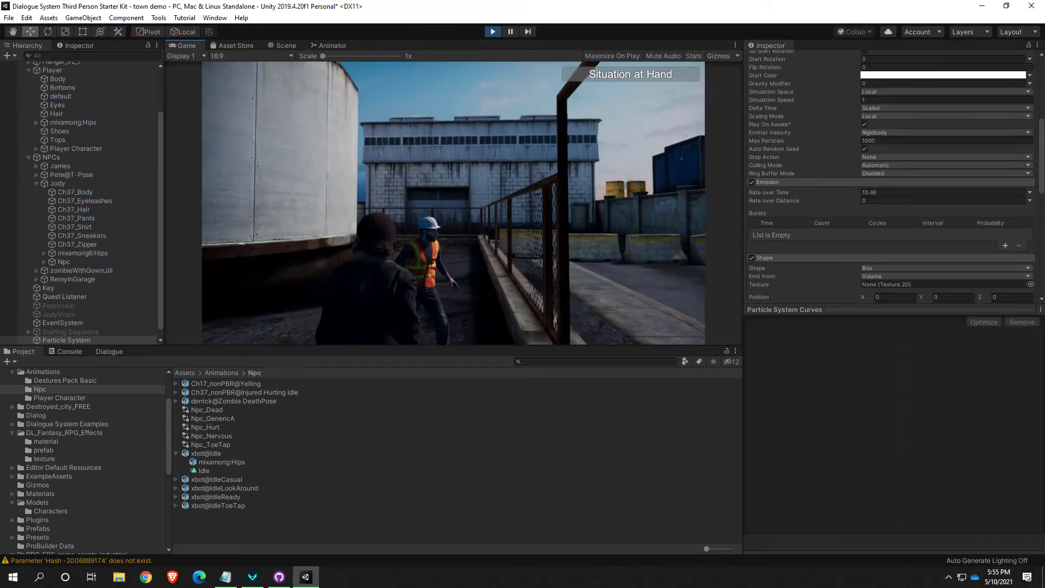
{"action": "left_click", "coordinate": [493, 32]}
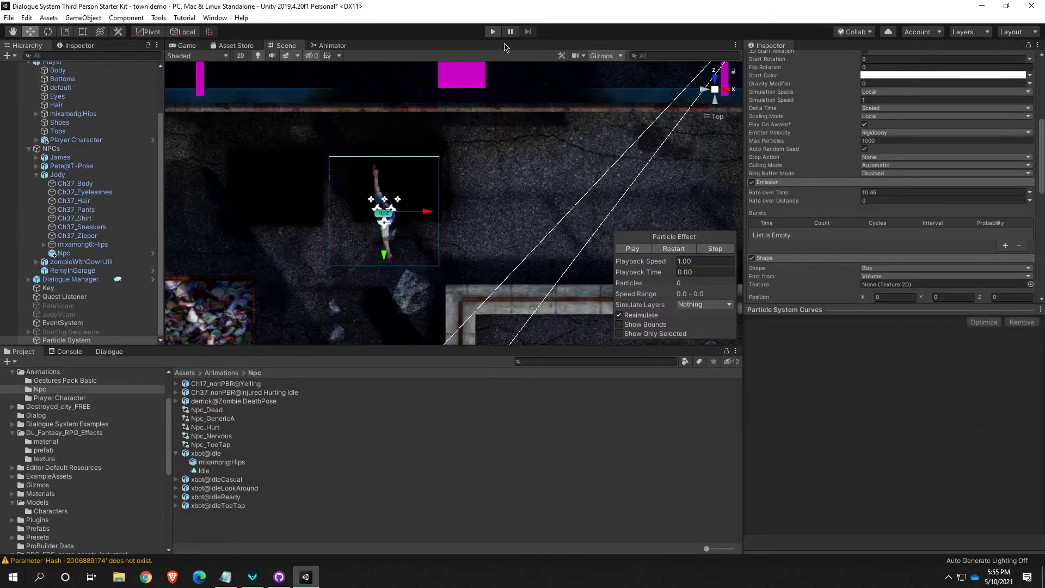
{"action": "left_click", "coordinate": [719, 103]}
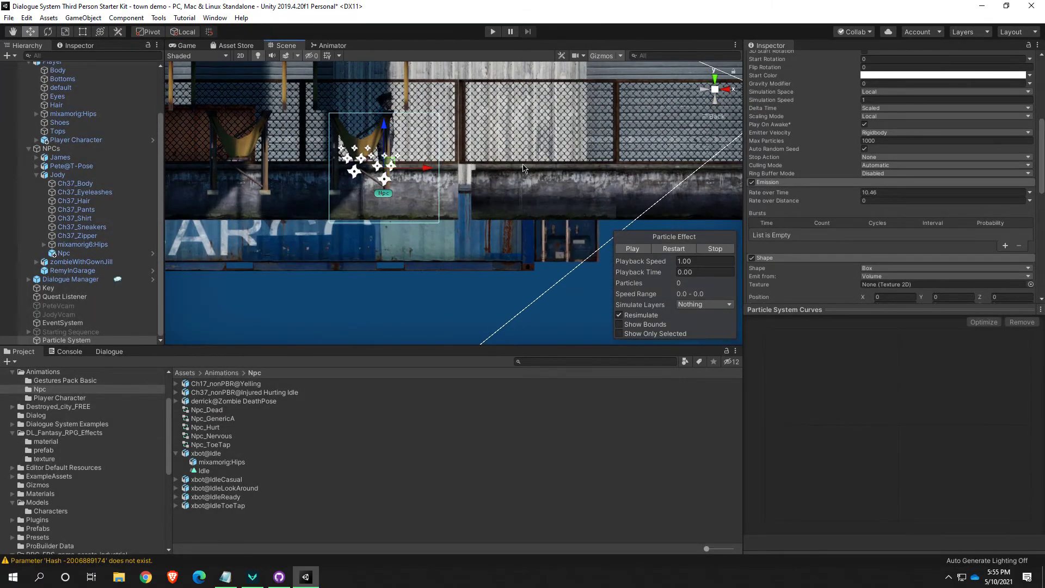
{"action": "left_click_drag", "start_coordinate": [385, 131], "coordinate": [389, 88]}
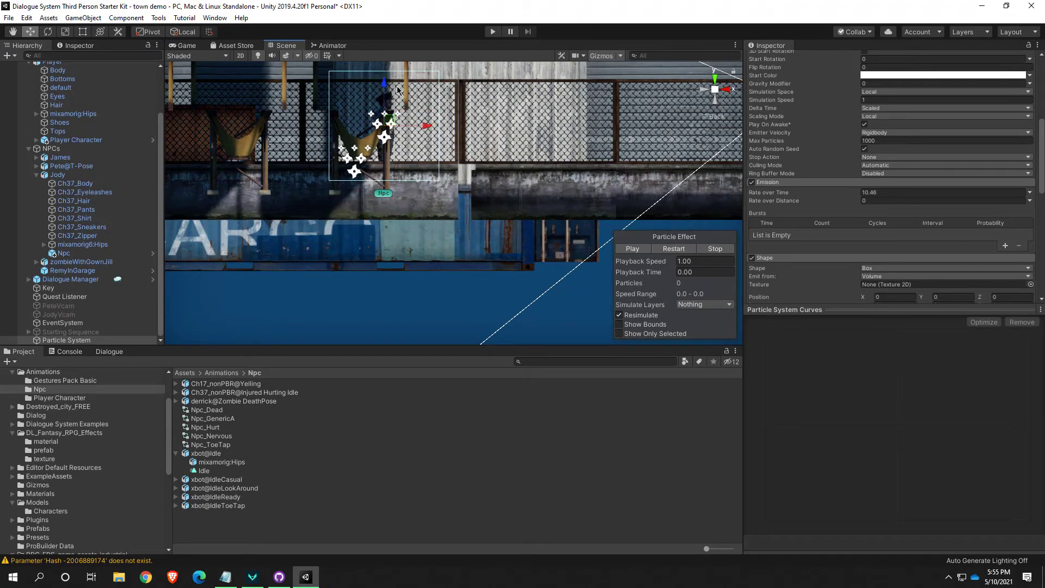
Playtest the raised particle effect by walking the character down the alley toward the body, and stop play mode
{"action": "left_click", "coordinate": [492, 33]}
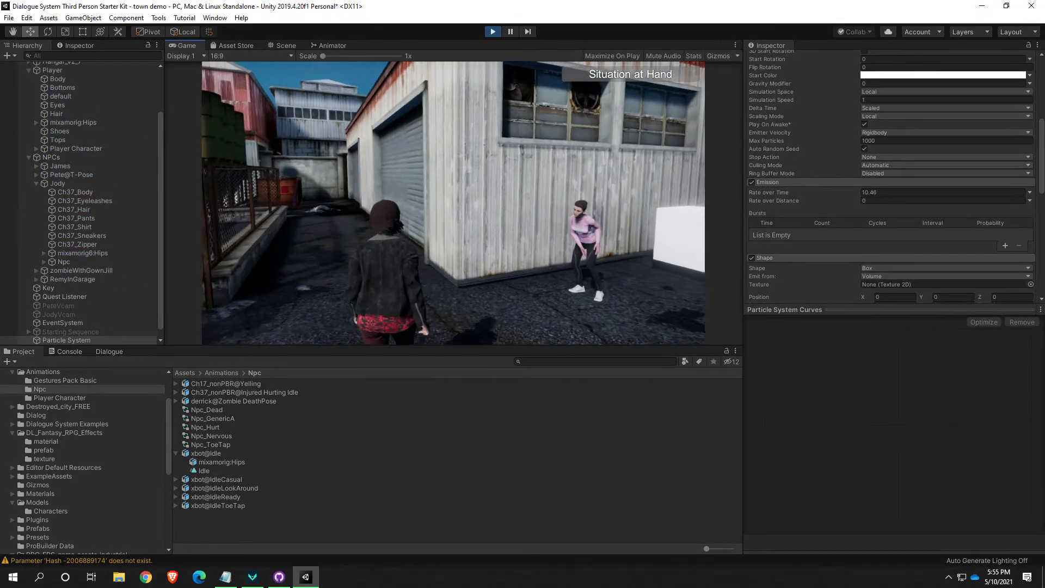
{"action": "key", "text": "w"}
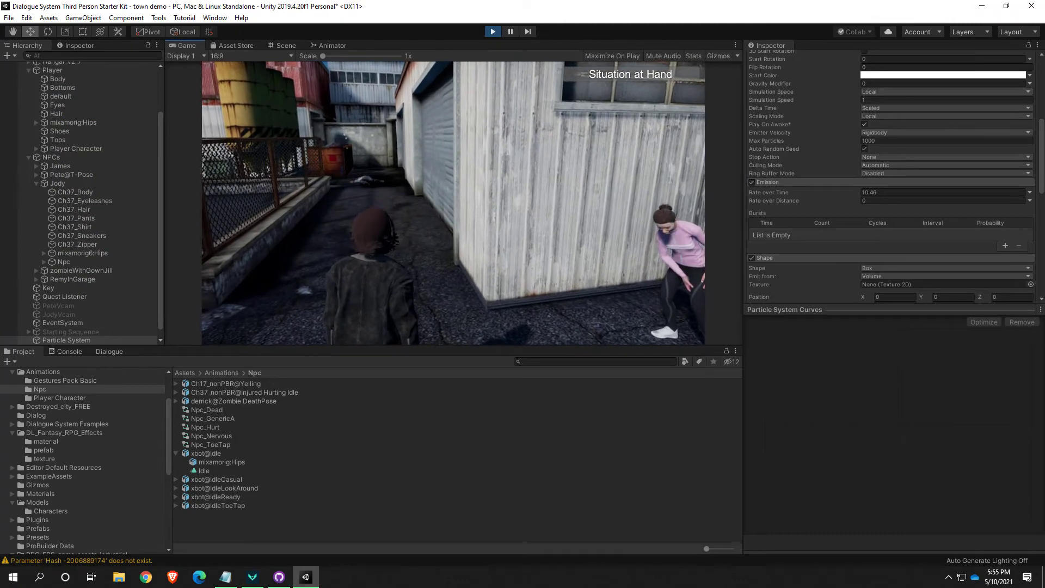
{"action": "key", "text": "w"}
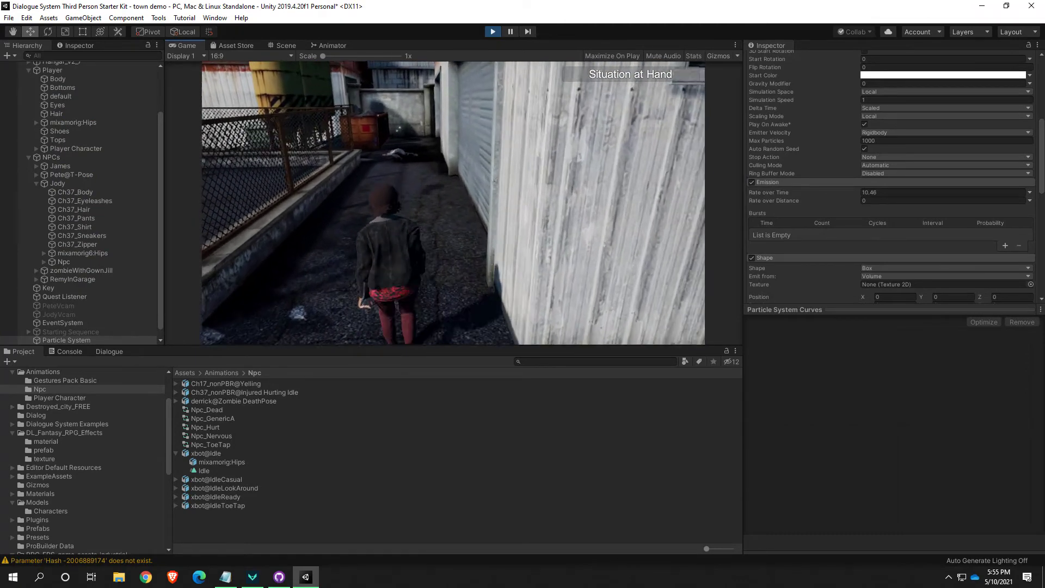
{"action": "key", "text": "w"}
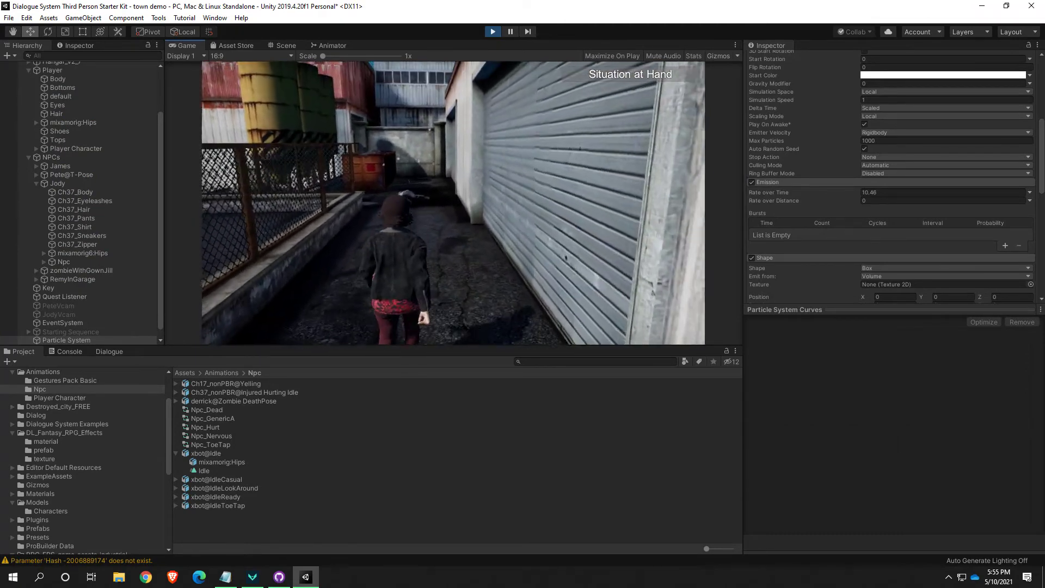
{"action": "key", "text": "w"}
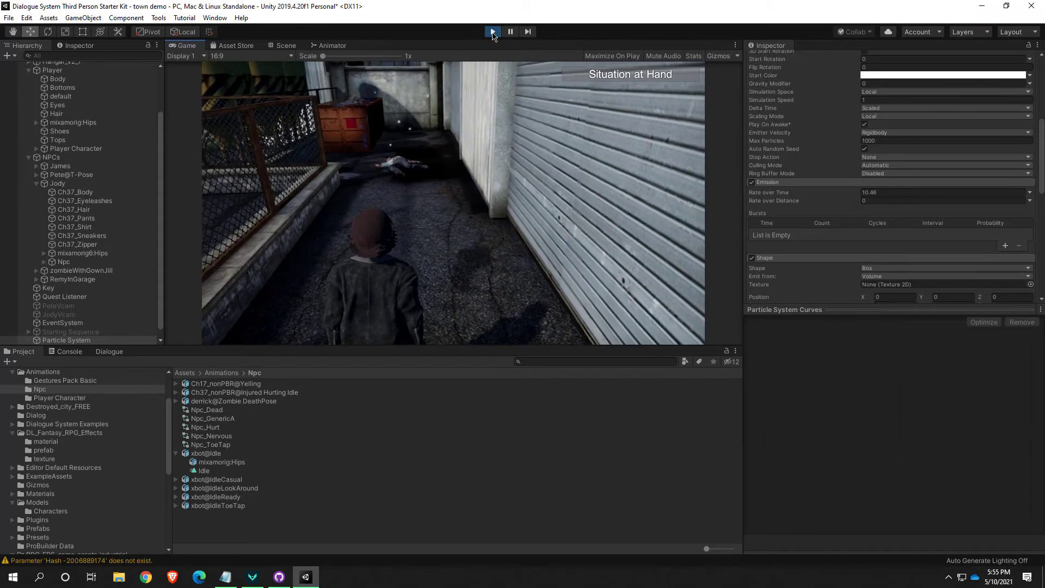
{"action": "left_click", "coordinate": [493, 33]}
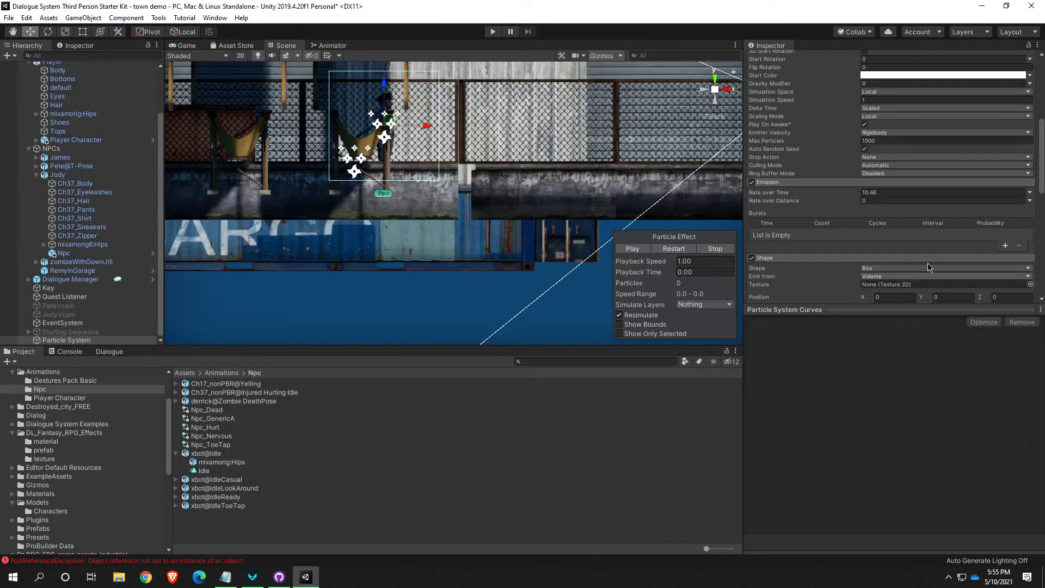
Set the particle system's Start Lifetime to 0.46, keeping it as a Constant value
{"action": "scroll", "coordinate": [881, 240], "scroll_direction": "up", "scroll_amount": 6}
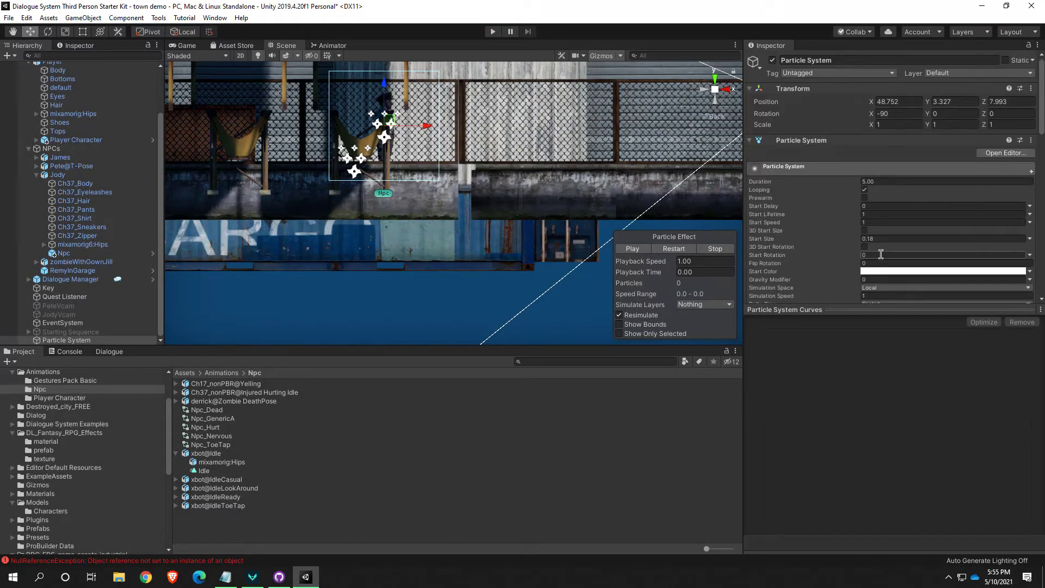
{"action": "scroll", "coordinate": [805, 236], "scroll_direction": "down", "scroll_amount": 6}
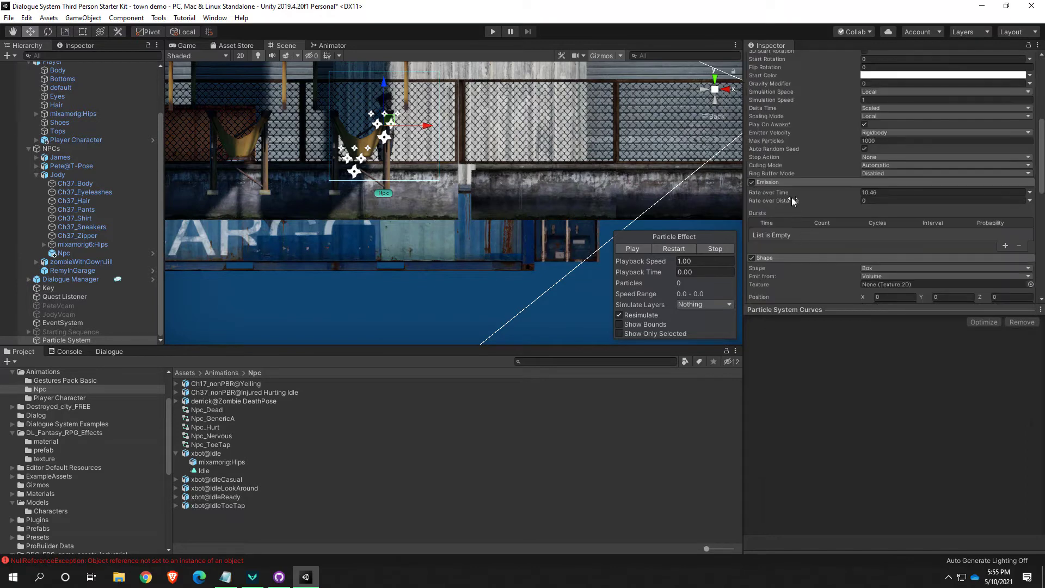
{"action": "scroll", "coordinate": [779, 114], "scroll_direction": "up", "scroll_amount": 3}
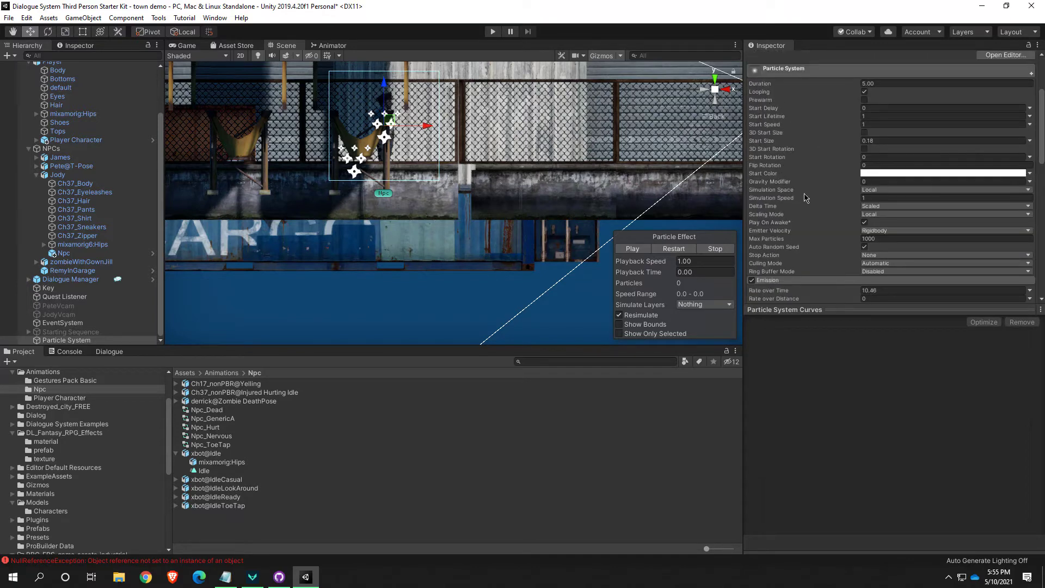
{"action": "left_click", "coordinate": [790, 115]}
{"action": "left_click_drag", "start_coordinate": [789, 115], "coordinate": [783, 116]}
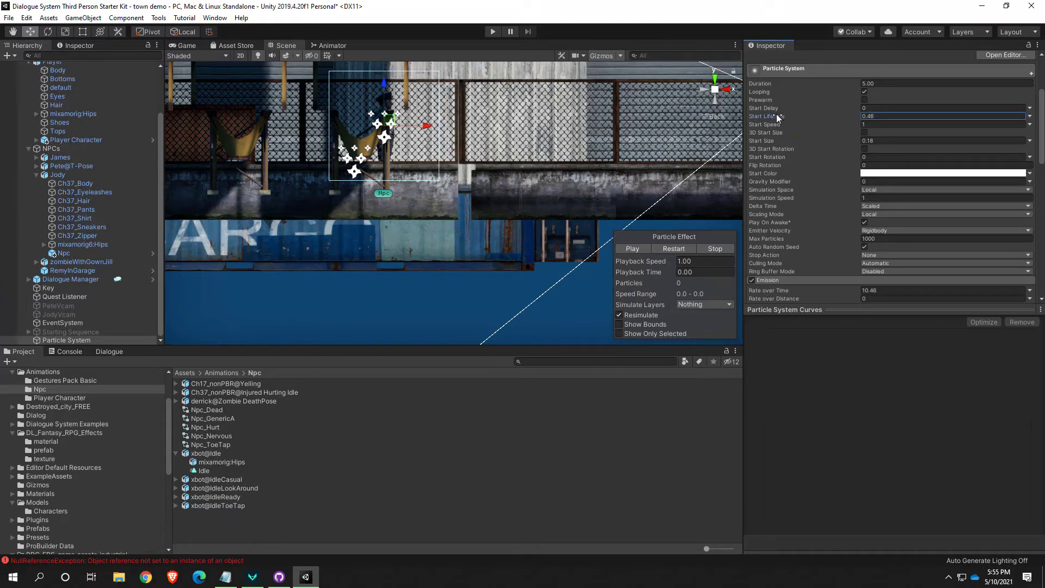
{"action": "left_click", "coordinate": [1030, 117]}
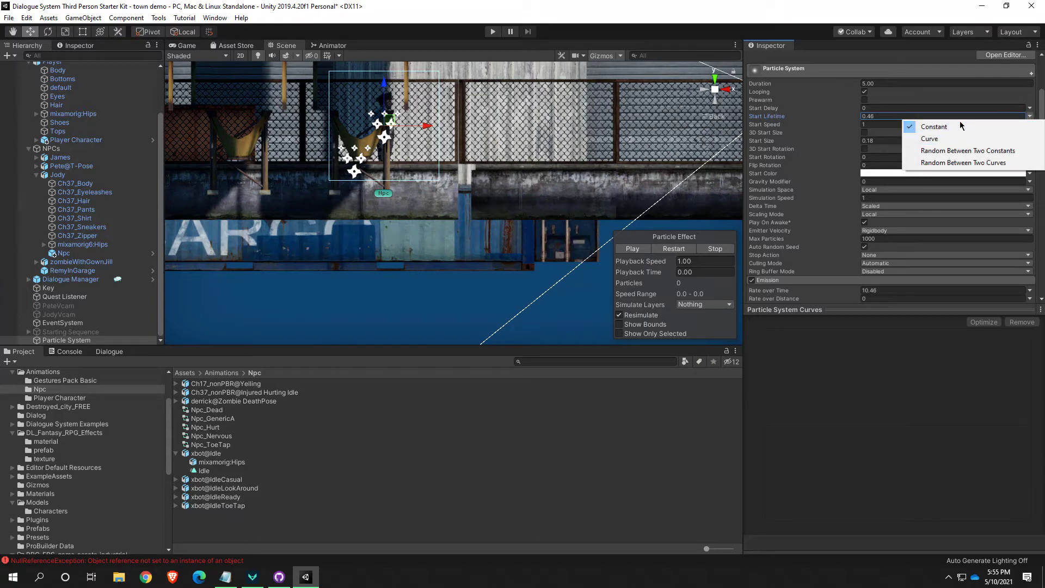
{"action": "left_click", "coordinate": [933, 422]}
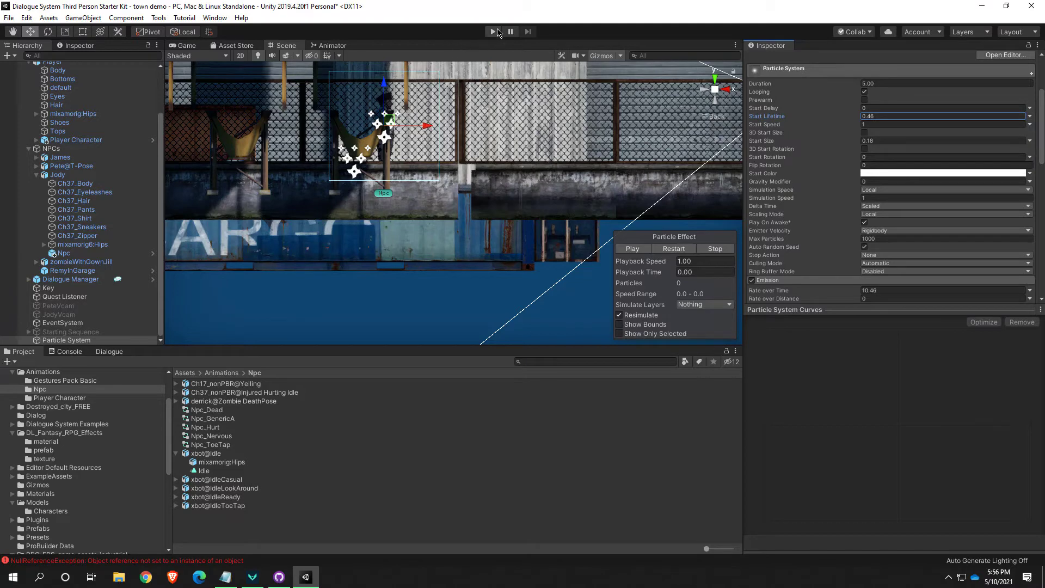
Check the shorter-lived particles in play mode by walking up to the body in the alley, and stop the game
{"action": "left_click", "coordinate": [494, 32]}
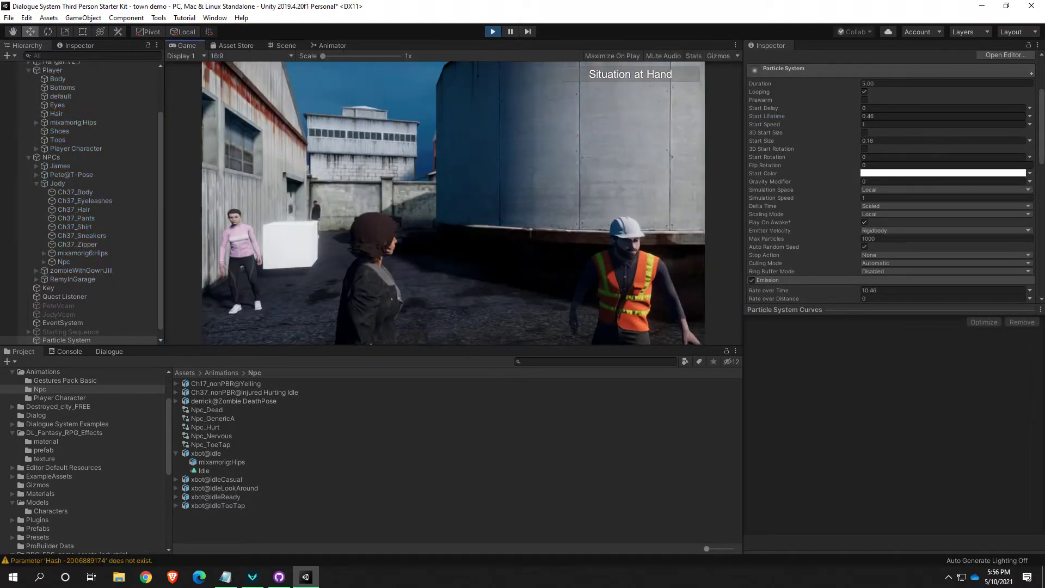
{"action": "key", "text": "w"}
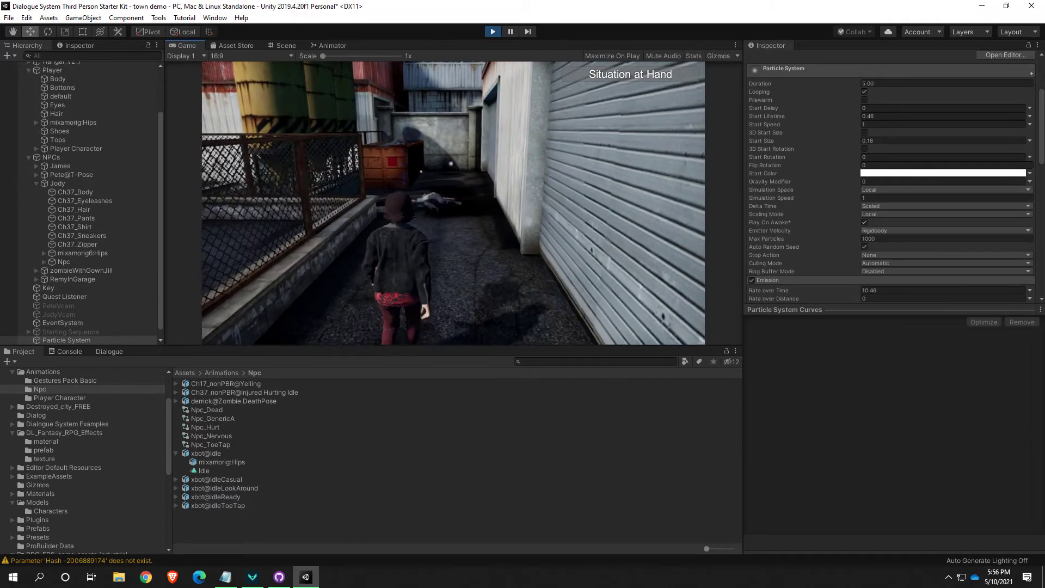
{"action": "left_click", "coordinate": [493, 31]}
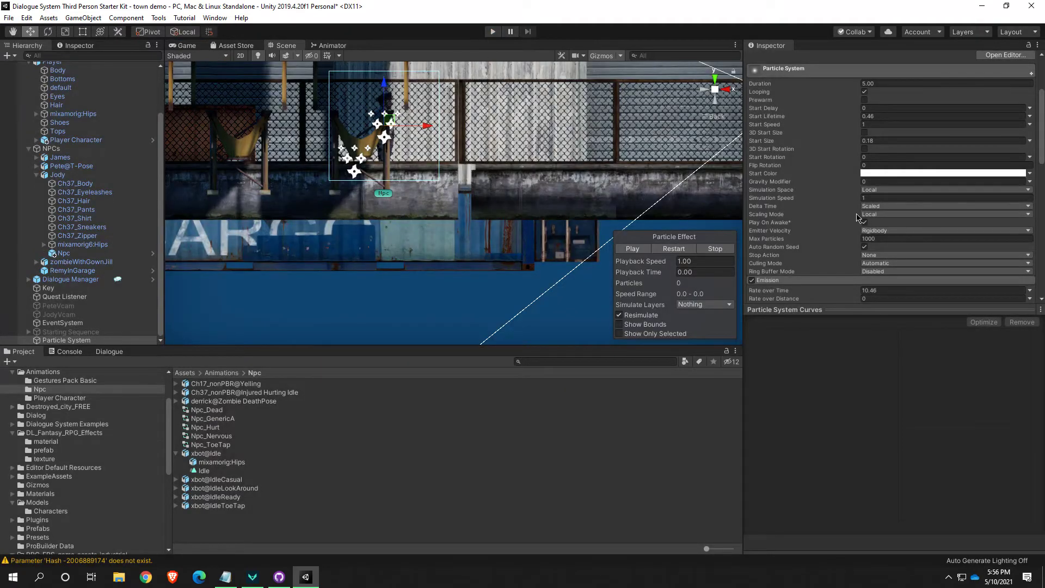
Widen the particle emission box around the alley Npc by setting the Shape module's Y scale to 1.7
{"action": "scroll", "coordinate": [839, 211], "scroll_direction": "down", "scroll_amount": 6}
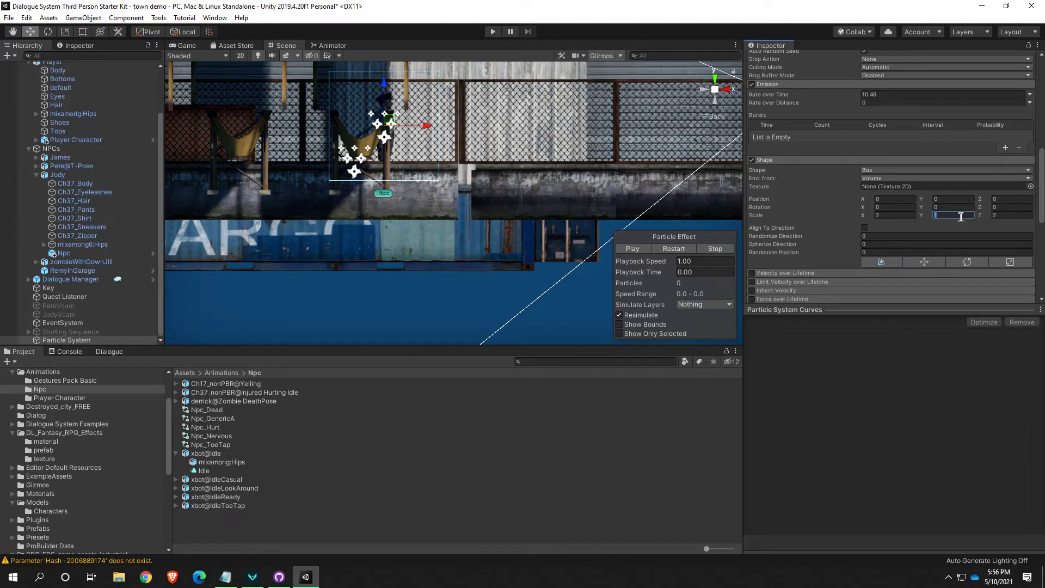
{"action": "left_click_drag", "start_coordinate": [562, 202], "coordinate": [622, 130], "text": "alt"}
{"action": "left_click", "coordinate": [711, 117]}
{"action": "right_click_drag", "start_coordinate": [525, 169], "coordinate": [388, 214]}
{"action": "middle_click_drag", "start_coordinate": [388, 214], "coordinate": [391, 251]}
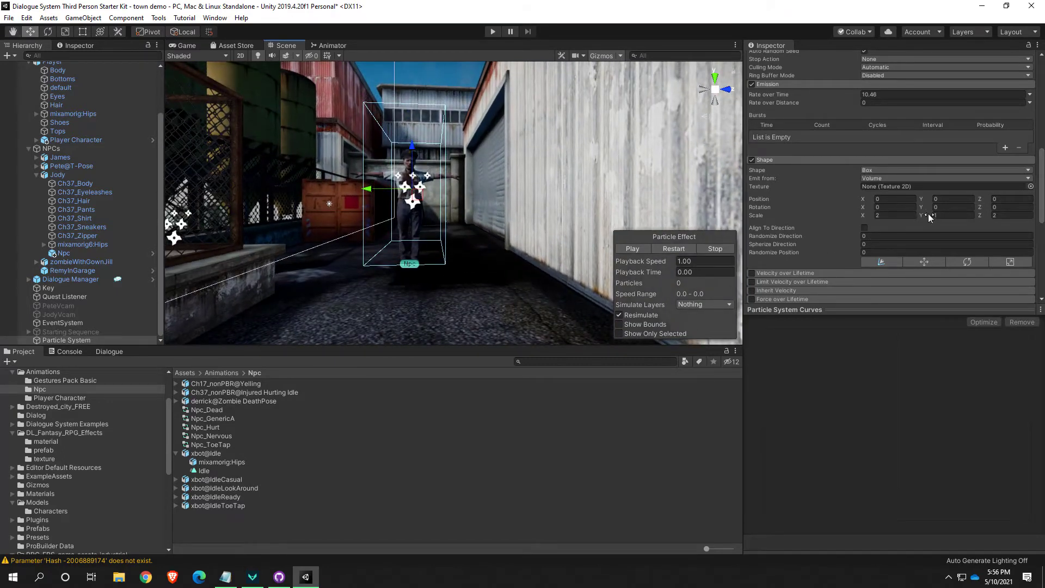
{"action": "mouse_move", "coordinate": [934, 217]}
{"action": "left_mouse_down"}
{"action": "mouse_move", "coordinate": [958, 220]}
{"action": "mouse_move", "coordinate": [949, 227]}
{"action": "left_mouse_up"}
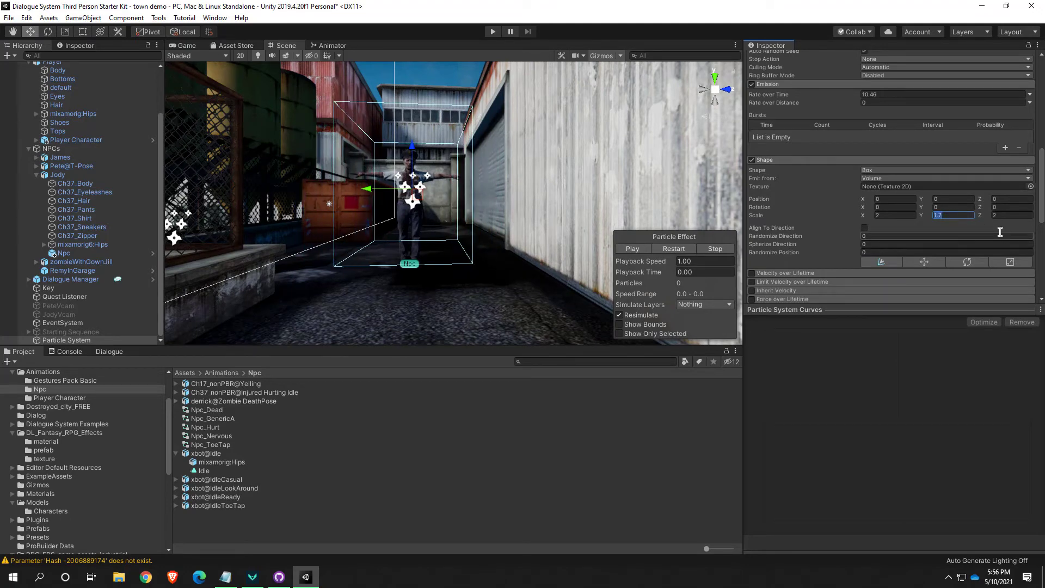
Resize the particle emission box by setting the Shape module's scale to X 1.78, Y 2 and Z 0.67
{"action": "type", "text": "2"}
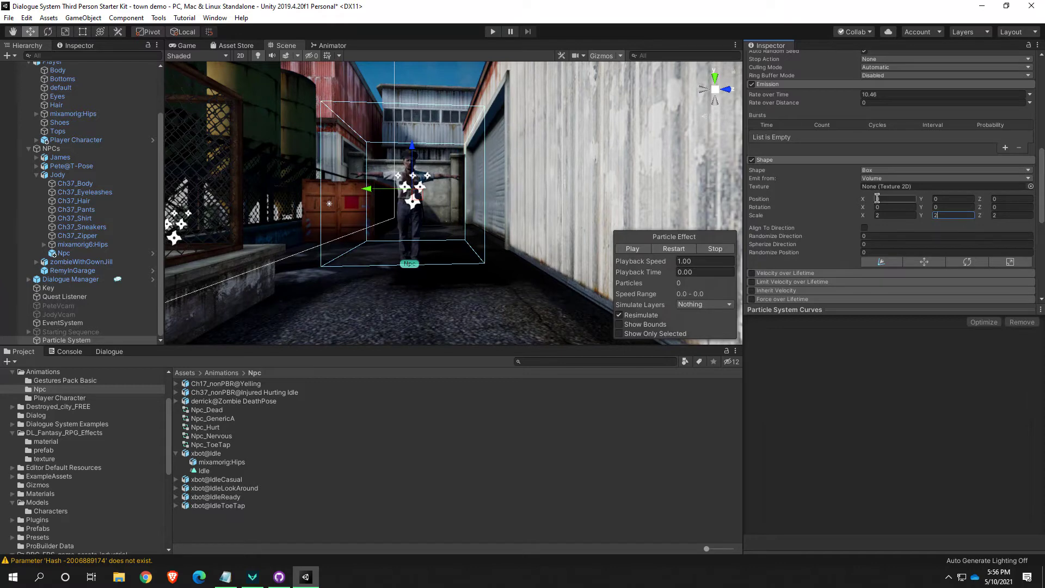
{"action": "left_click_drag", "start_coordinate": [863, 218], "coordinate": [860, 218]}
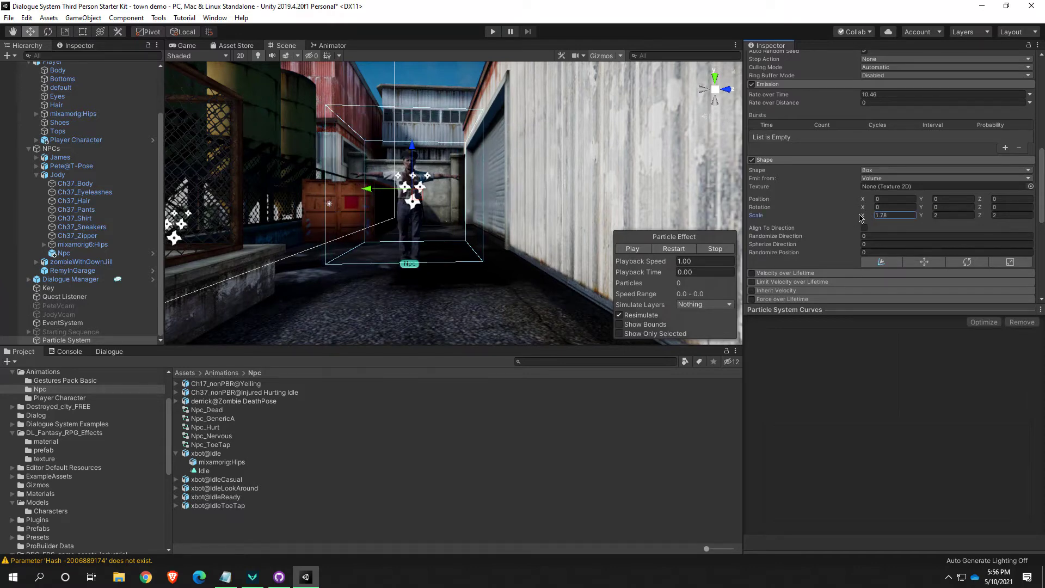
{"action": "left_click_drag", "start_coordinate": [989, 219], "coordinate": [961, 218]}
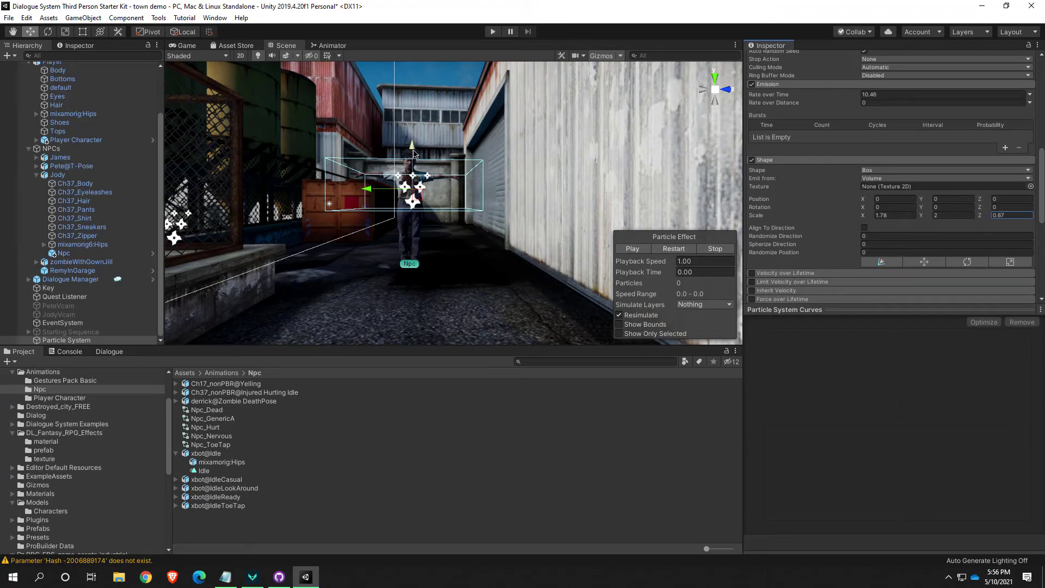
Lower the particle system to ground level at the alley Npc's feet so the flattened emission box surrounds the body's resting spot
{"action": "left_click_drag", "start_coordinate": [414, 154], "coordinate": [392, 266]}
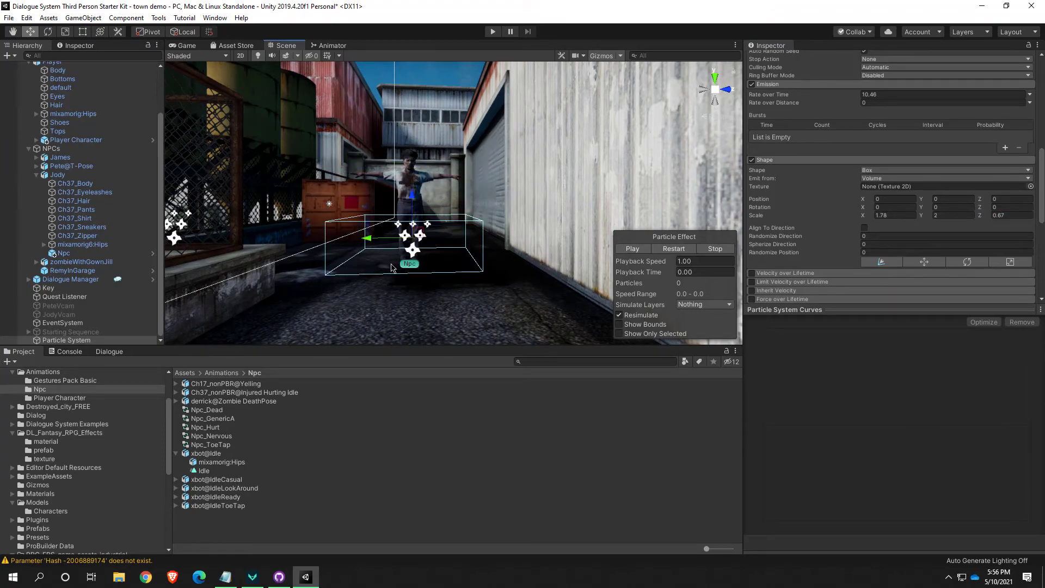
{"action": "scroll", "coordinate": [392, 267], "scroll_direction": "up", "scroll_amount": 5}
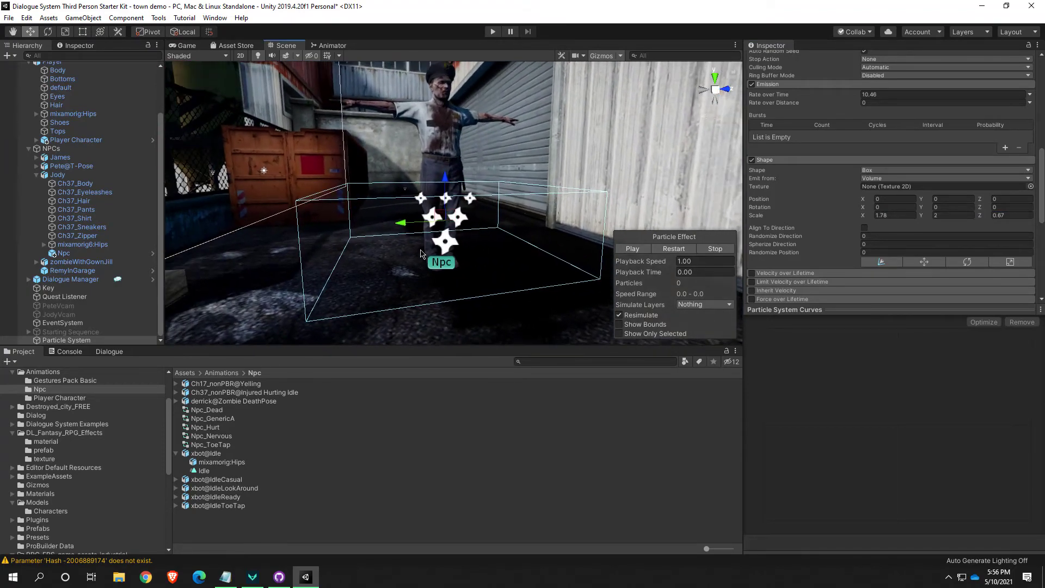
{"action": "left_click_drag", "start_coordinate": [526, 226], "coordinate": [354, 202], "text": "alt"}
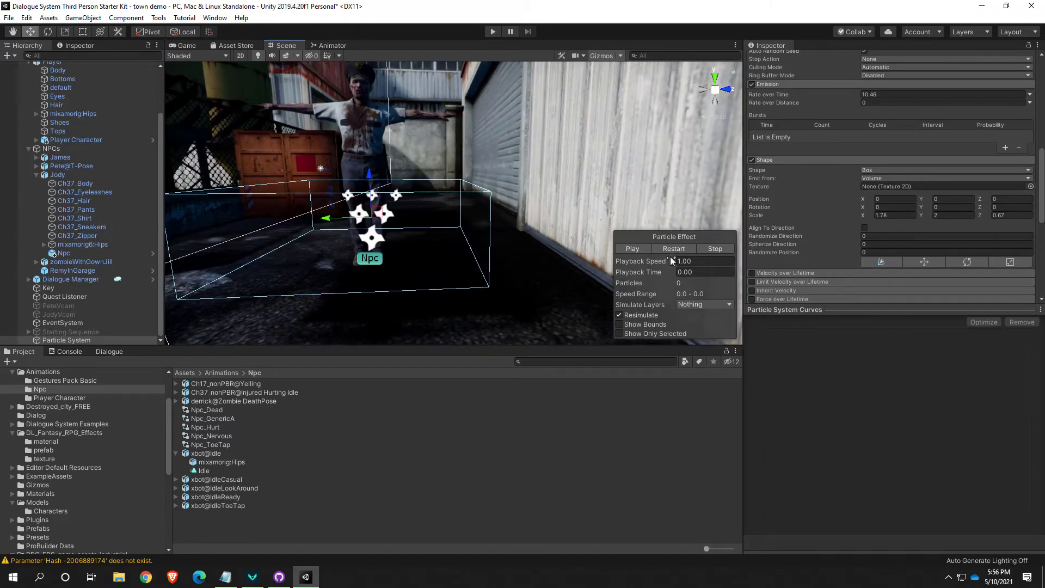
{"action": "key", "text": "s"}
{"action": "right_click_drag", "start_coordinate": [470, 269], "coordinate": [412, 294]}
{"action": "key", "text": "w"}
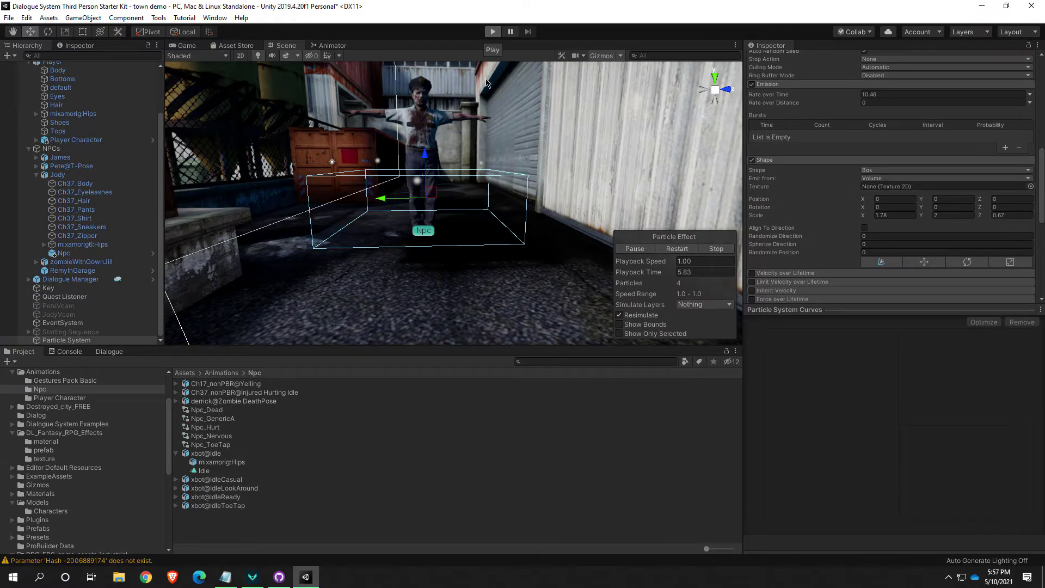
Playtest the lowered, flatter particle effect by walking the character down the alley to the body, and stop play mode
{"action": "left_click", "coordinate": [493, 32]}
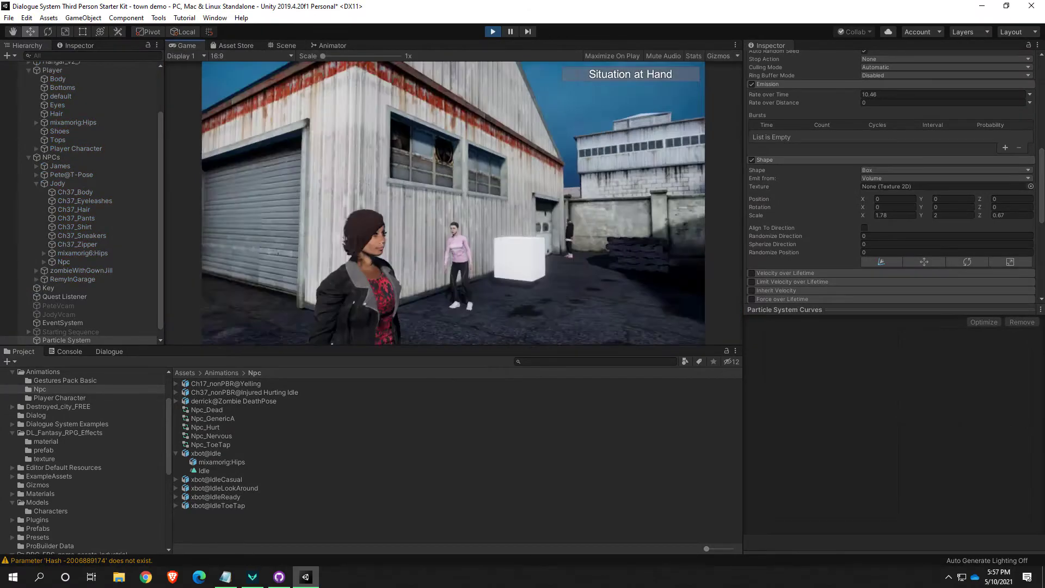
{"action": "key", "text": "w"}
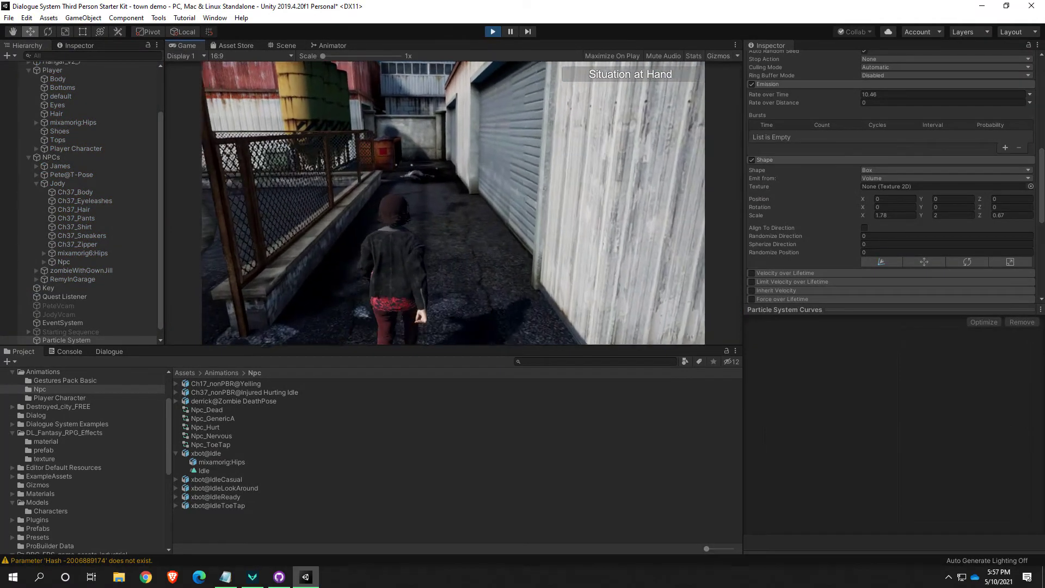
{"action": "key", "text": "w"}
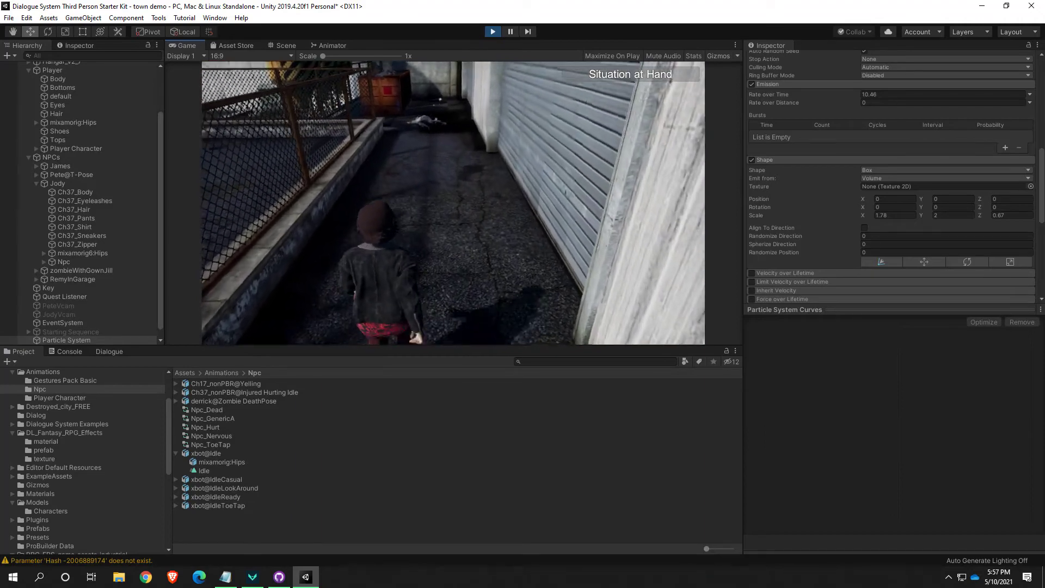
{"action": "key", "text": "w"}
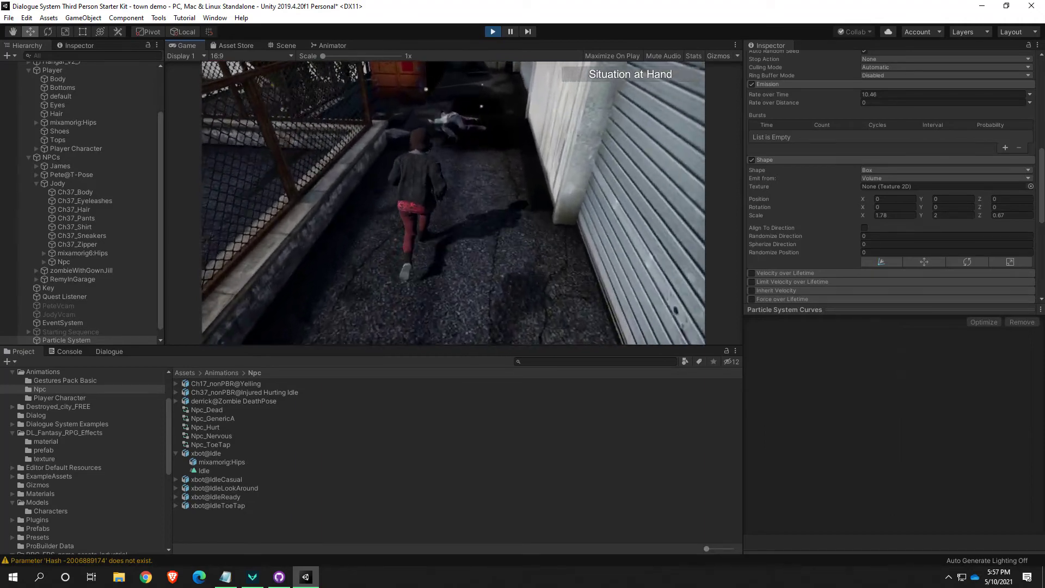
{"action": "key", "text": "w"}
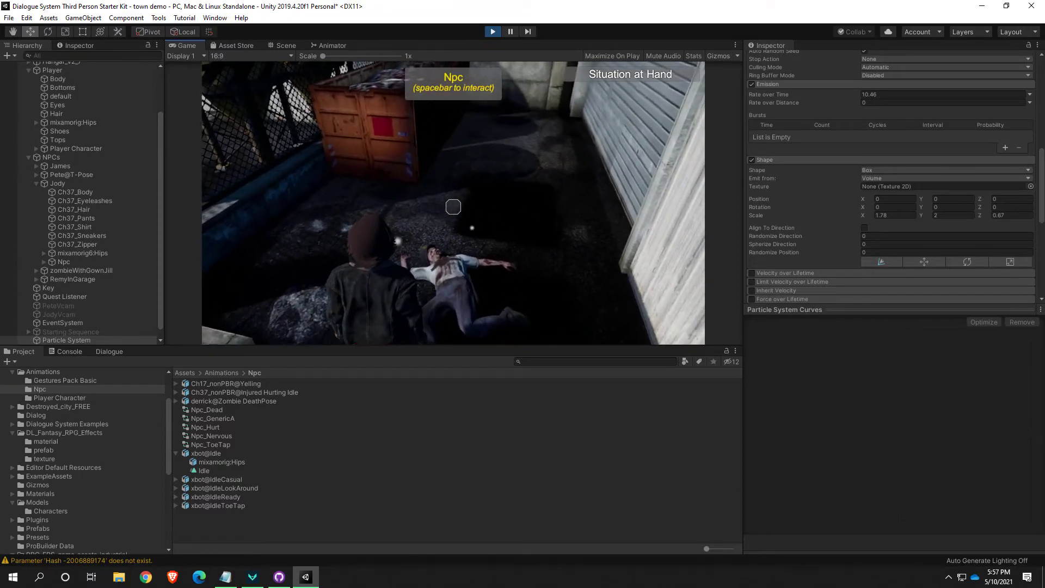
{"action": "left_click", "coordinate": [493, 31]}
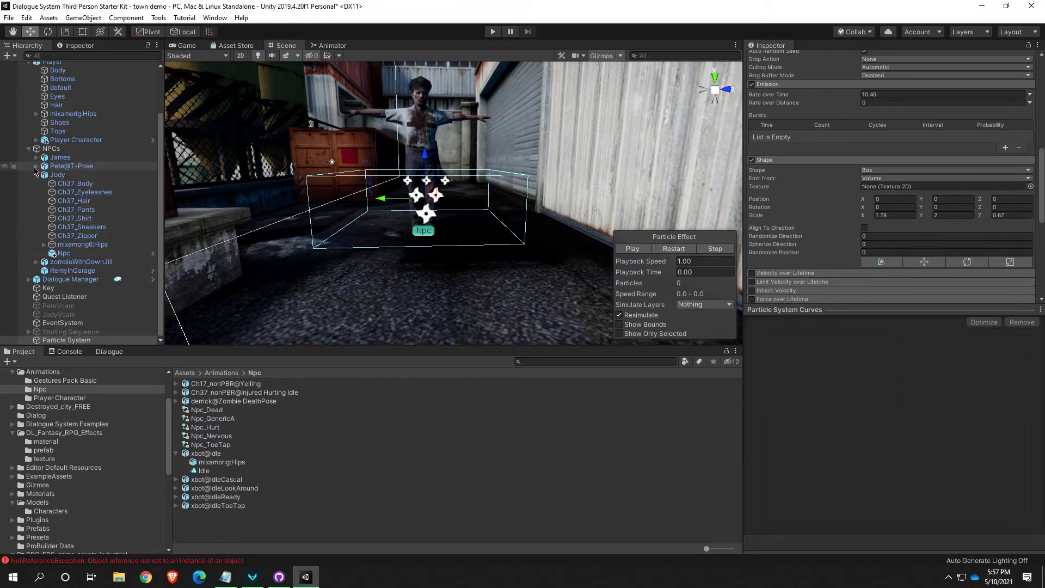
Tidy the scene hierarchy by moving derrick into the NPCs group and making the Particle System a child of derrick
{"action": "left_click", "coordinate": [28, 150]}
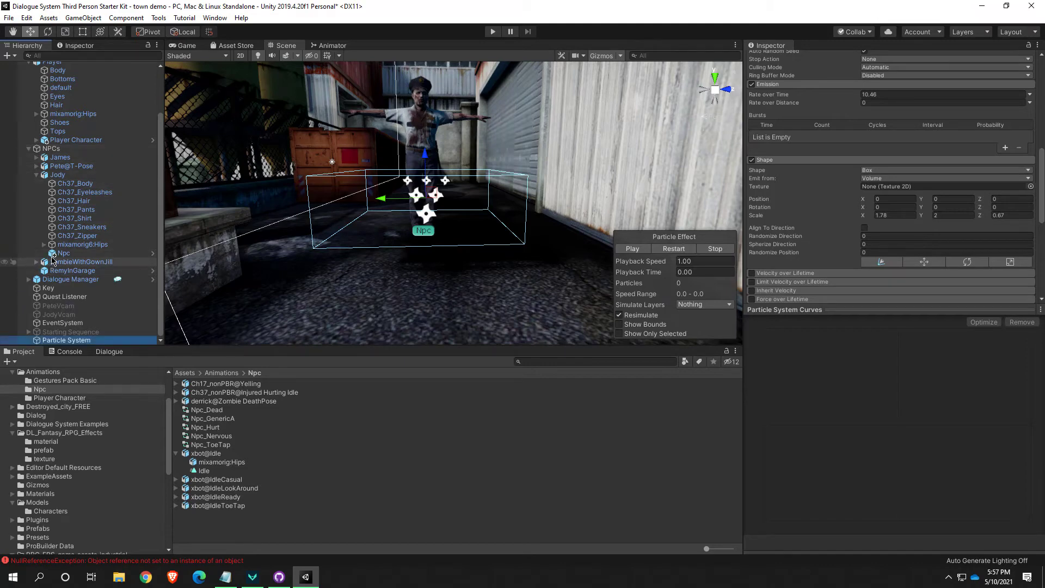
{"action": "left_click", "coordinate": [36, 175]}
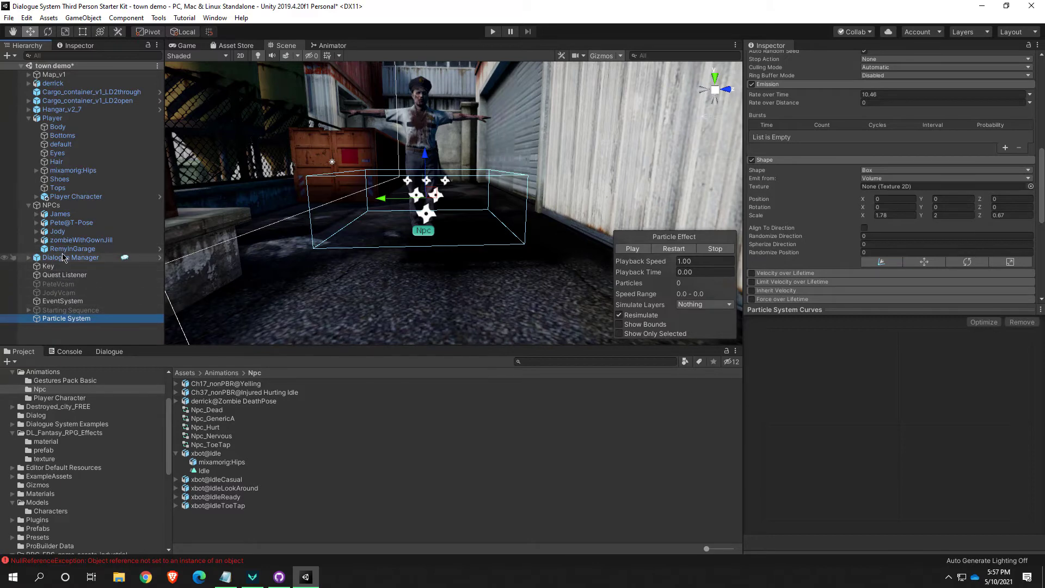
{"action": "left_click", "coordinate": [29, 119]}
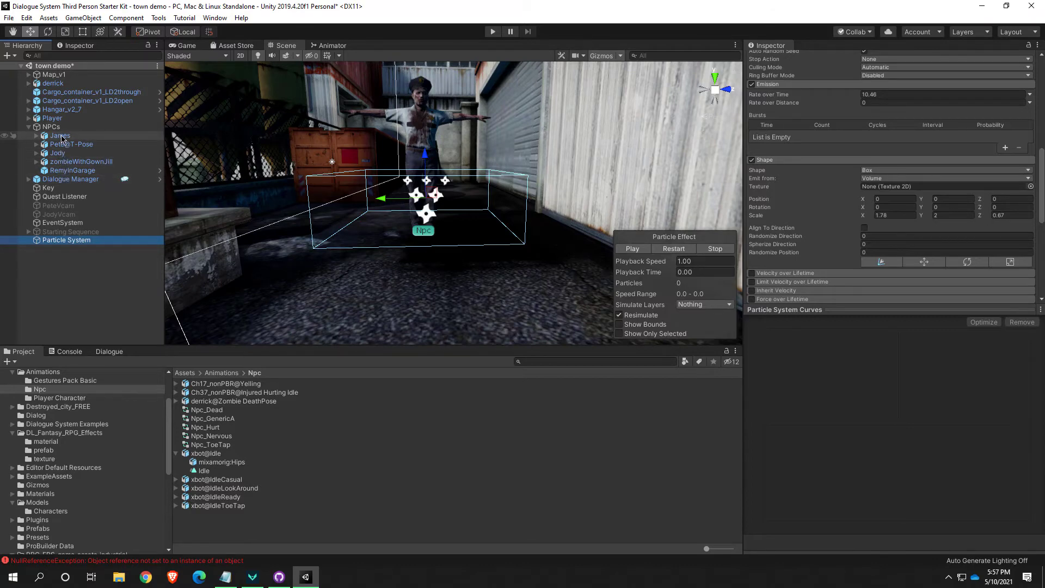
{"action": "left_click_drag", "start_coordinate": [53, 83], "coordinate": [53, 127]}
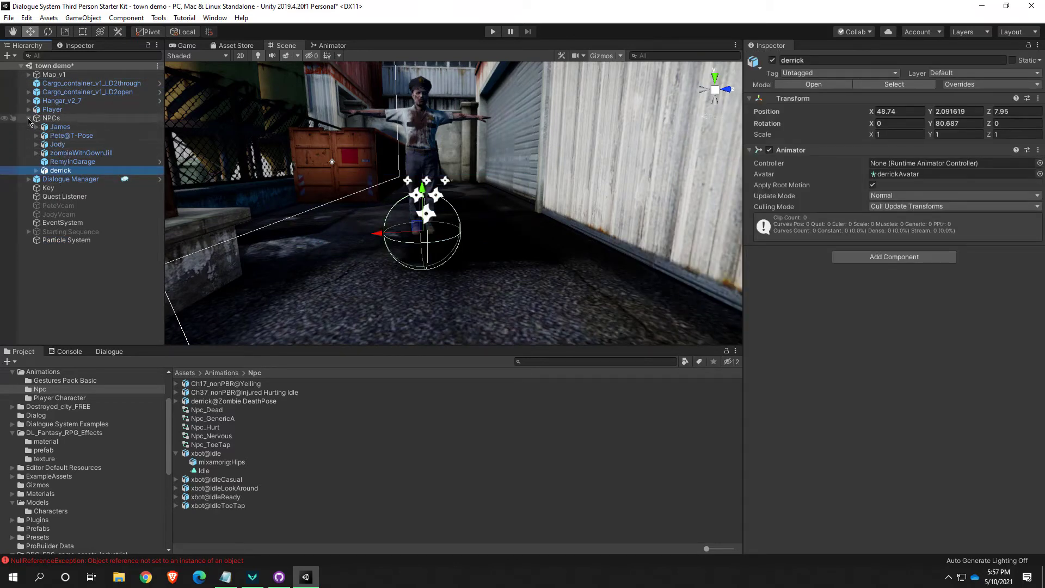
{"action": "left_click_drag", "start_coordinate": [55, 240], "coordinate": [61, 173]}
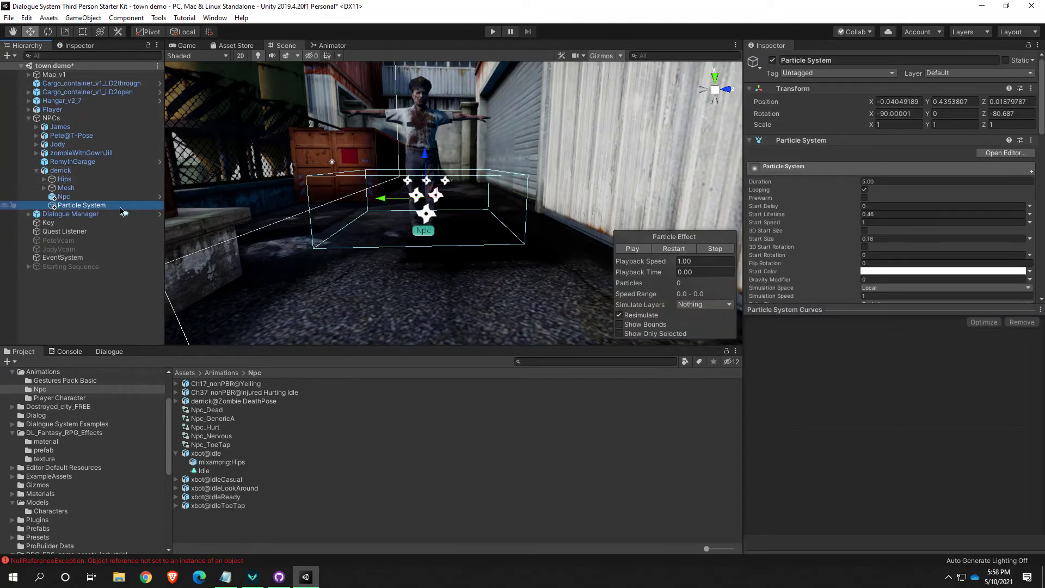
Review the Key's Dialogue System Trigger actions as a reference, and remove the Start Conversation action from derrick's Npc trigger
{"action": "left_click", "coordinate": [64, 197]}
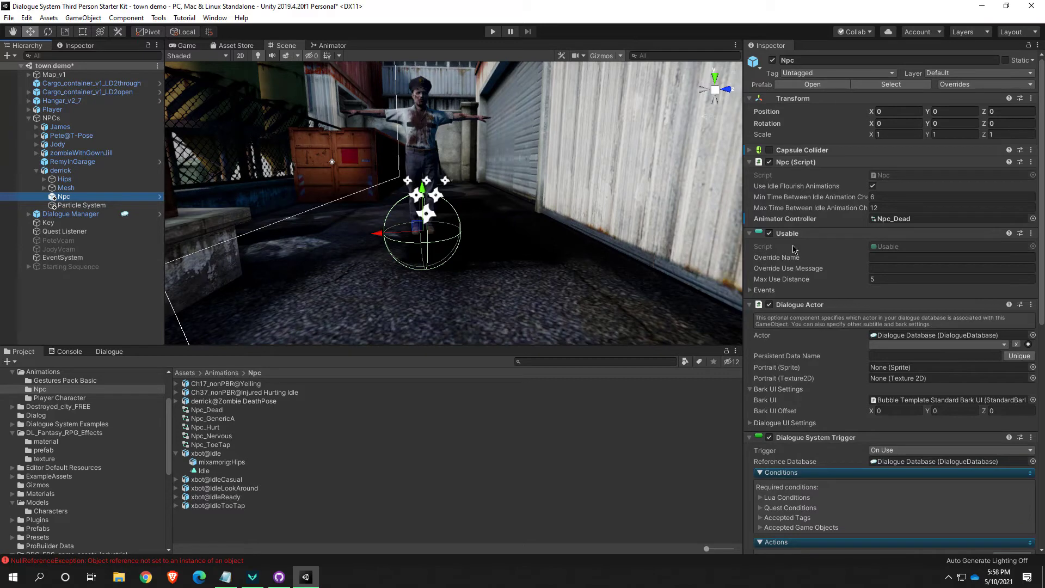
{"action": "scroll", "coordinate": [830, 309], "scroll_direction": "down", "scroll_amount": 3}
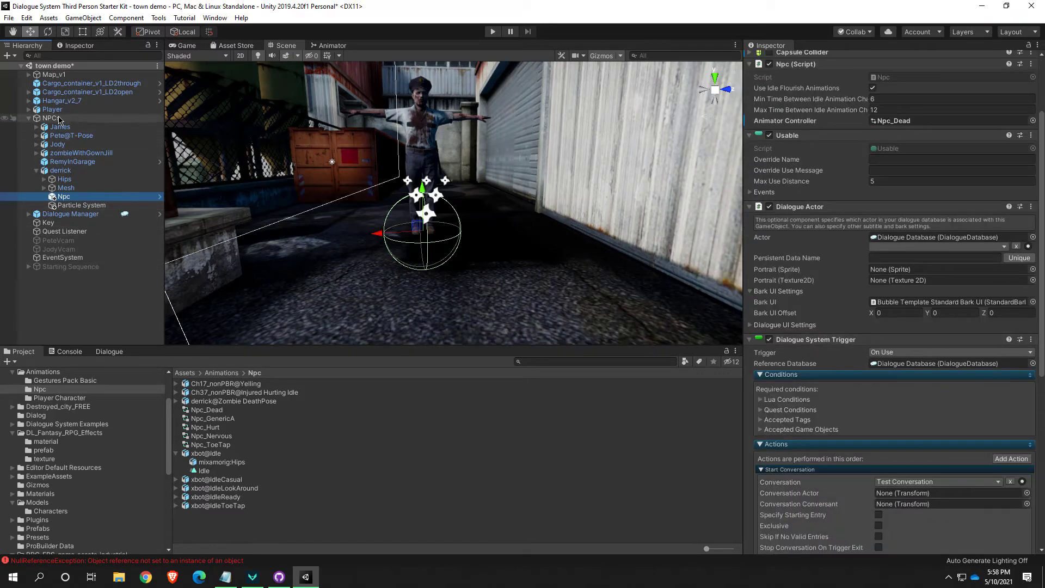
{"action": "left_click", "coordinate": [48, 222]}
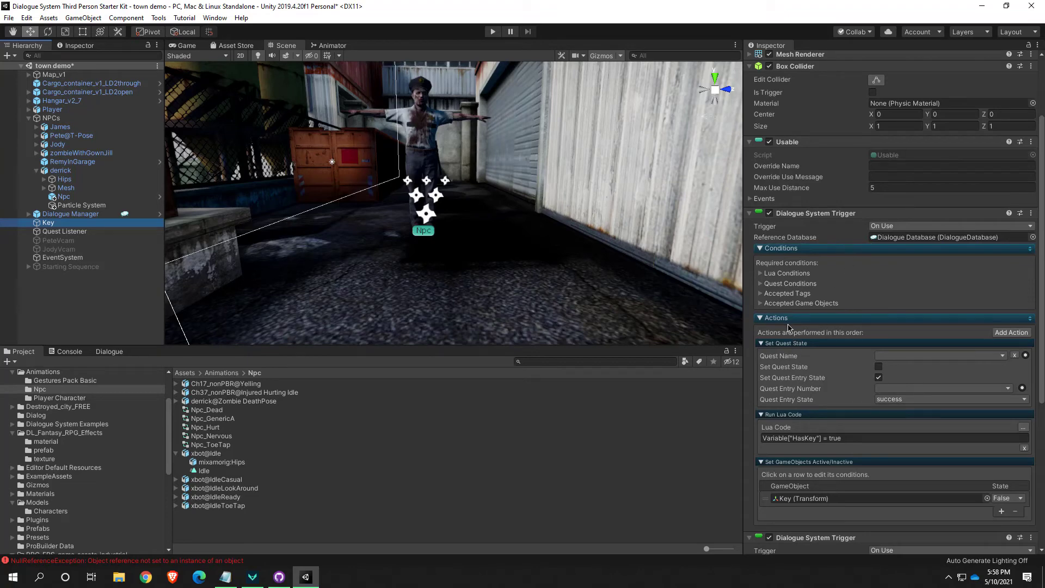
{"action": "scroll", "coordinate": [789, 327], "scroll_direction": "down", "scroll_amount": 2}
{"action": "scroll", "coordinate": [805, 338], "scroll_direction": "down", "scroll_amount": 2}
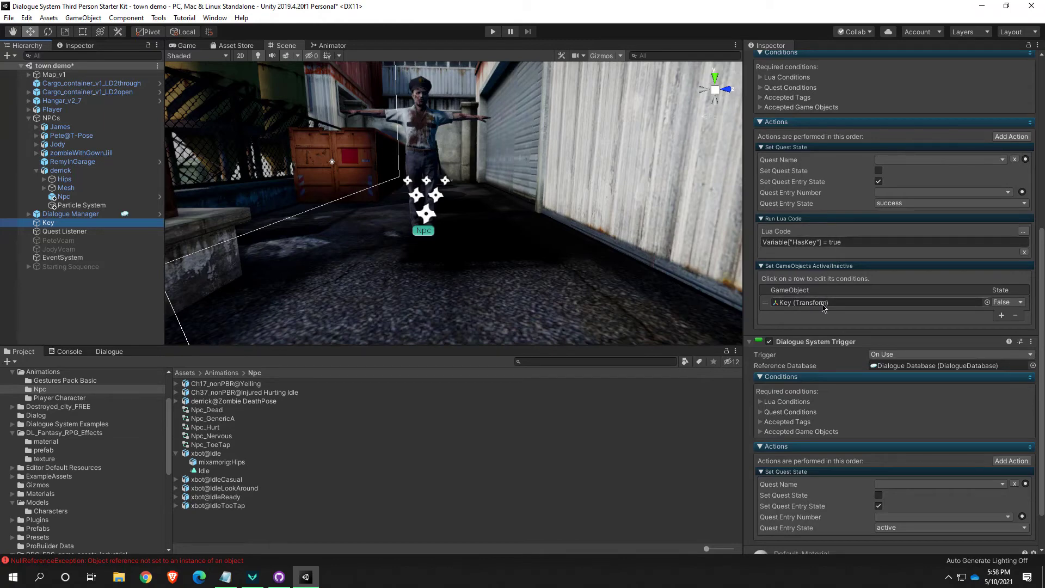
{"action": "left_click", "coordinate": [64, 196]}
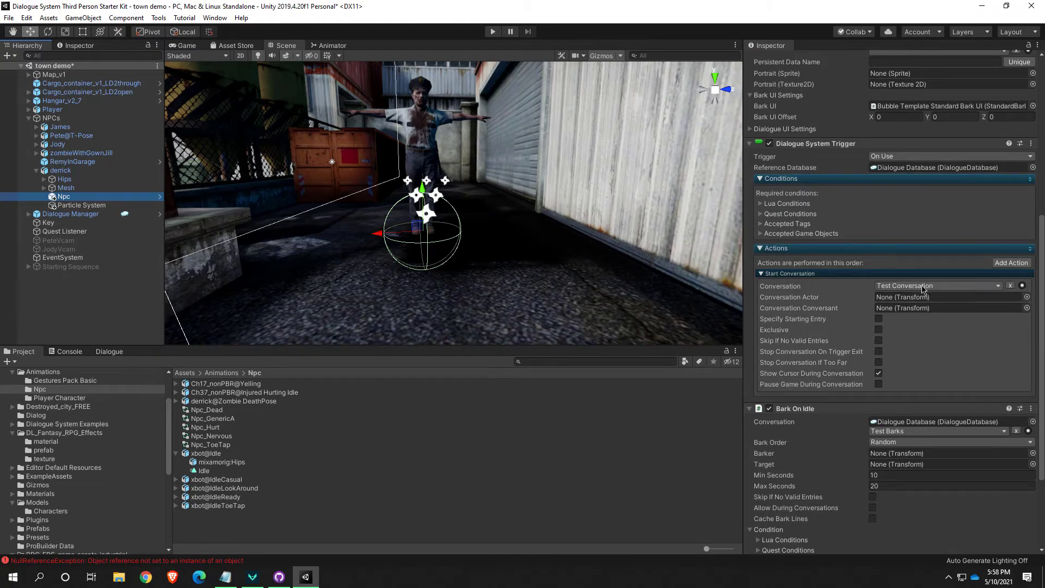
{"action": "left_click", "coordinate": [1011, 286]}
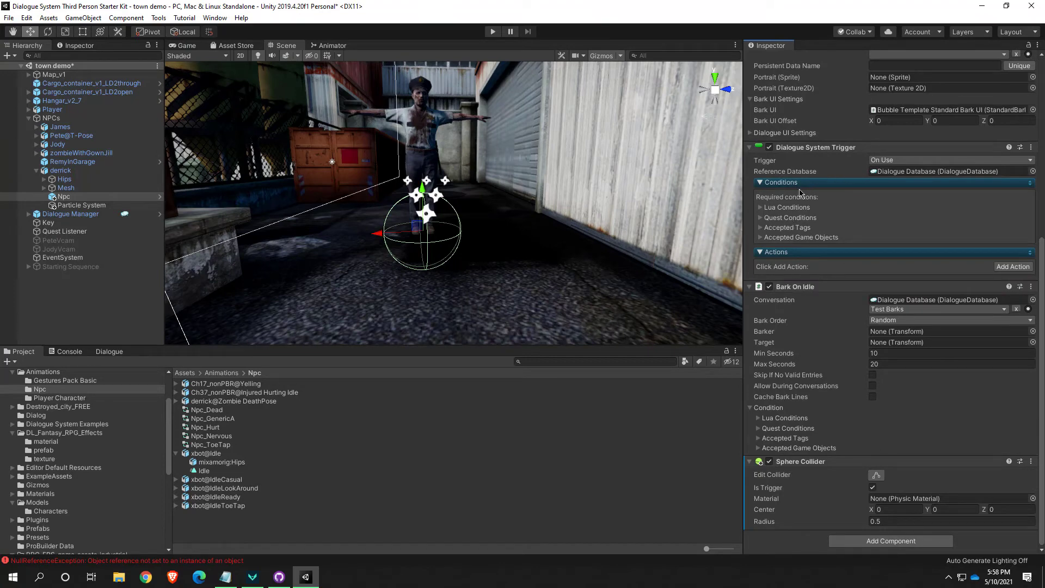
Add a Run Lua Code action to derrick's Npc trigger, using the code Variable["HasKey"] = true copied from the Key object
{"action": "left_click", "coordinate": [1013, 267]}
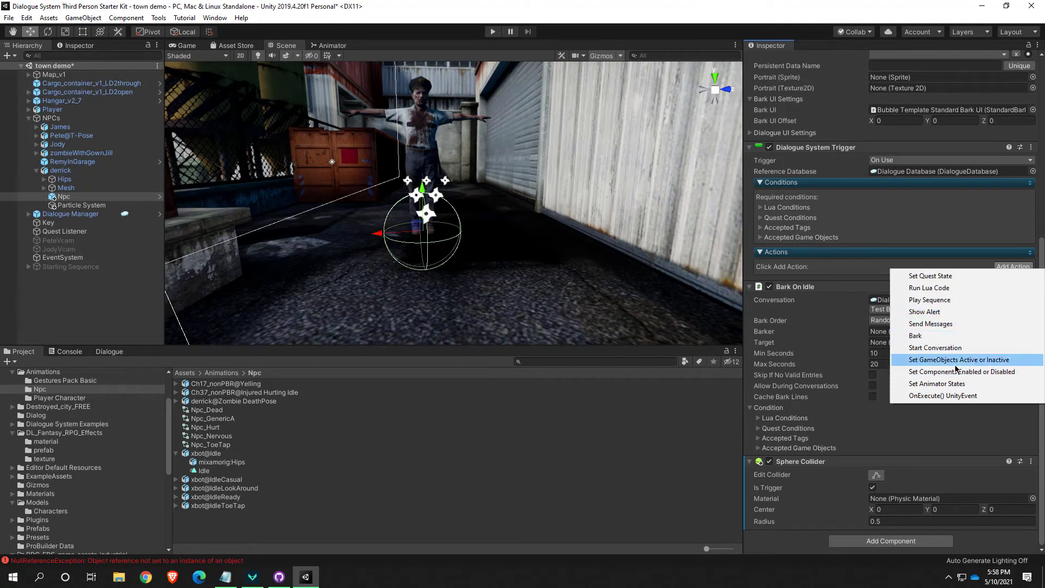
{"action": "left_click", "coordinate": [936, 293]}
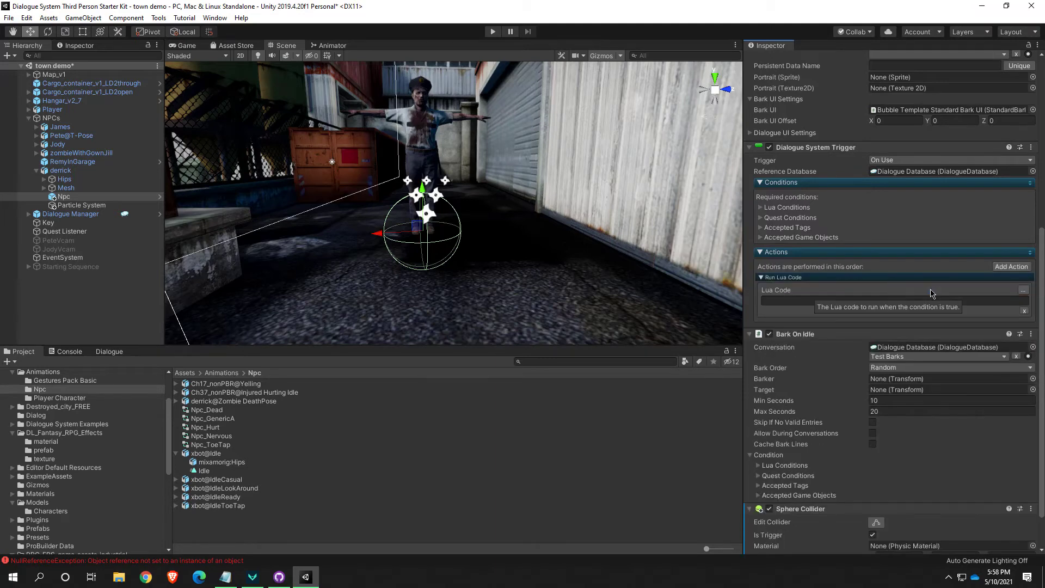
{"action": "left_click", "coordinate": [61, 223]}
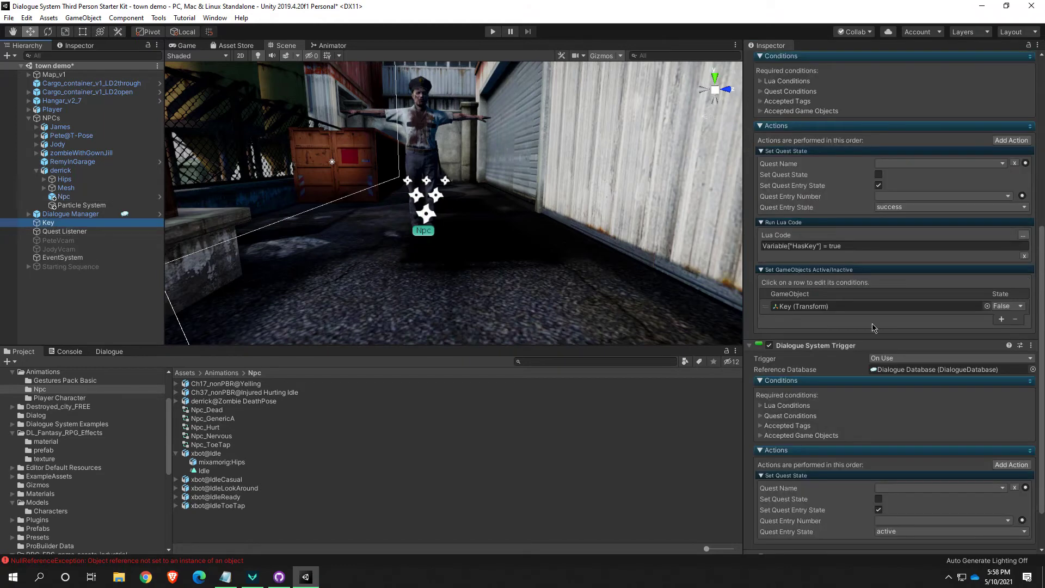
{"action": "left_click", "coordinate": [863, 250]}
{"action": "key", "text": "ctrl+c"}
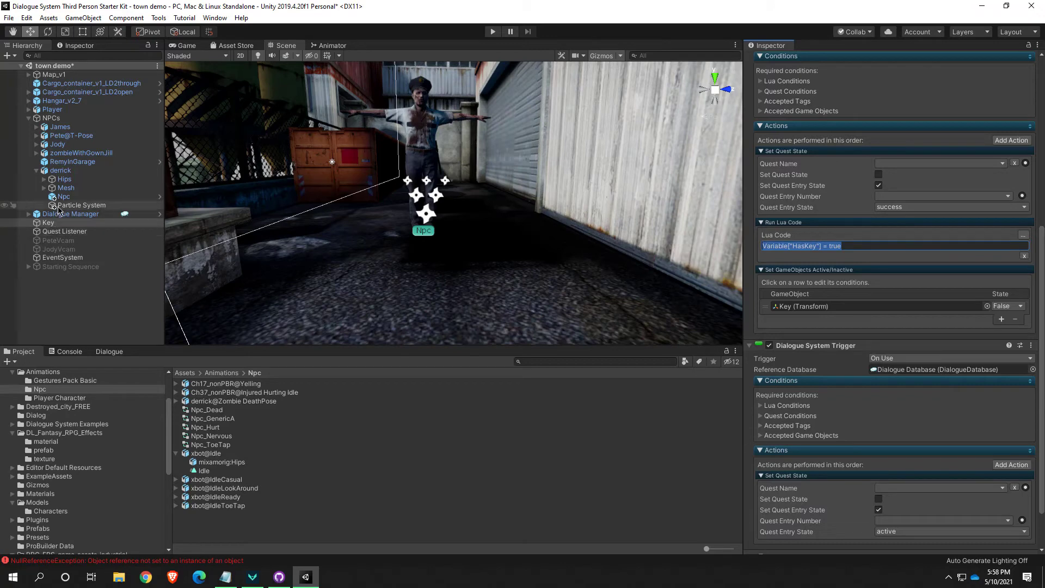
{"action": "left_click", "coordinate": [63, 196]}
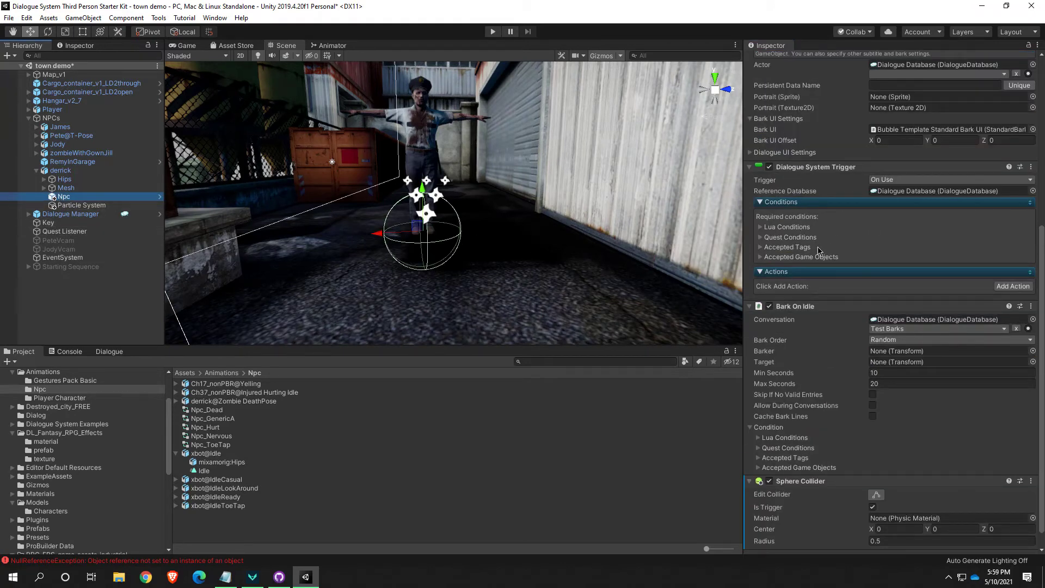
{"action": "left_click", "coordinate": [1012, 287]}
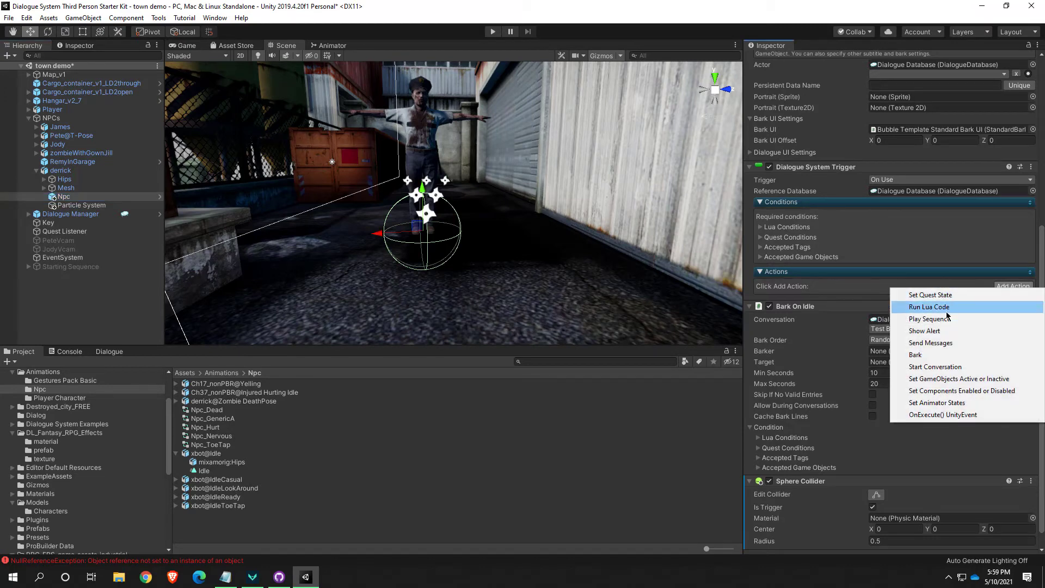
{"action": "left_click", "coordinate": [929, 307]}
{"action": "left_click", "coordinate": [854, 320]}
{"action": "key", "text": "ctrl+v"}
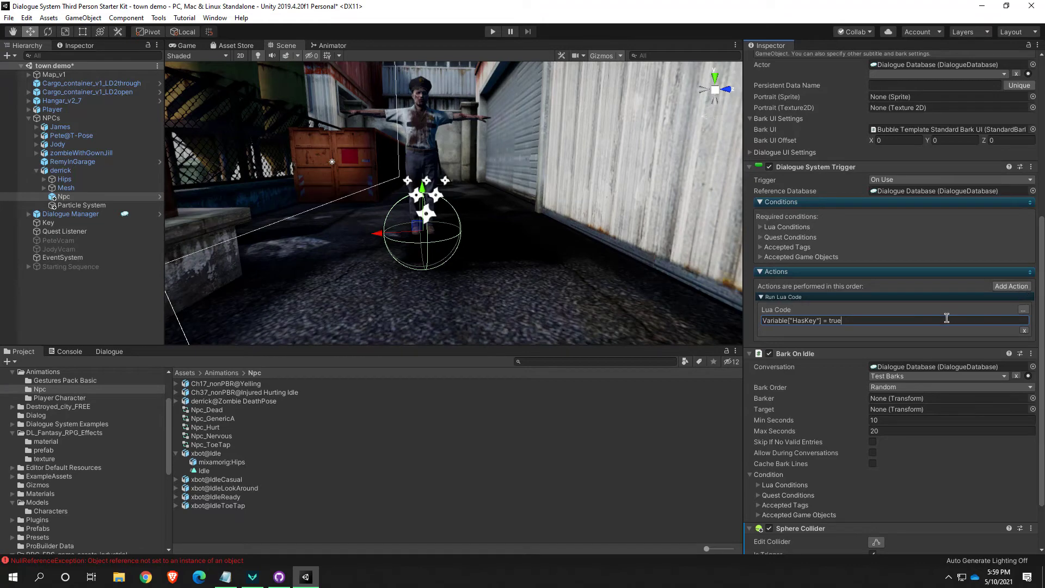
Add a Set GameObjects Active or Inactive action to derrick's Npc trigger that sets the Particle System to False
{"action": "left_click", "coordinate": [1012, 287]}
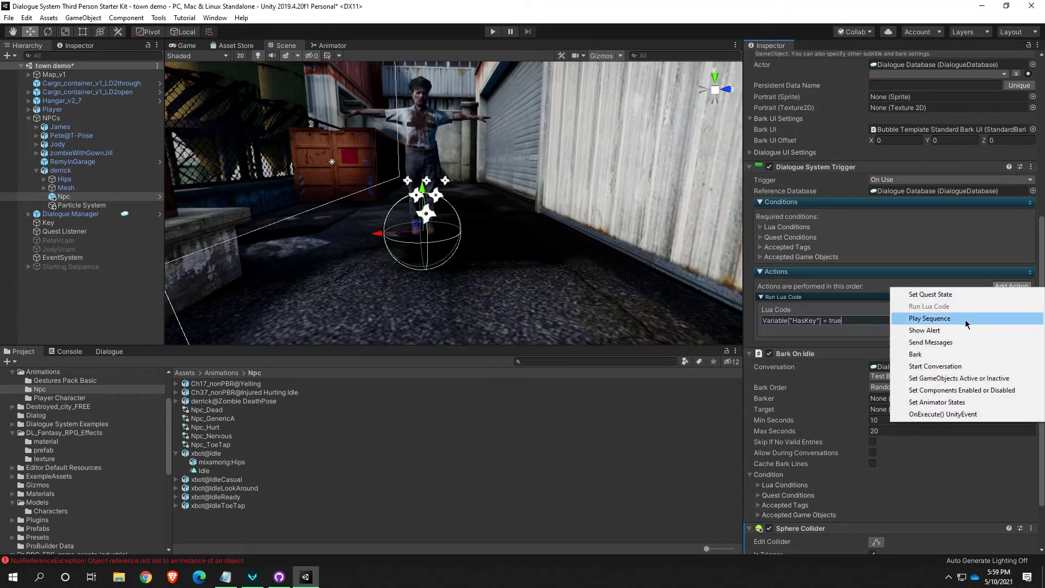
{"action": "left_click", "coordinate": [945, 380]}
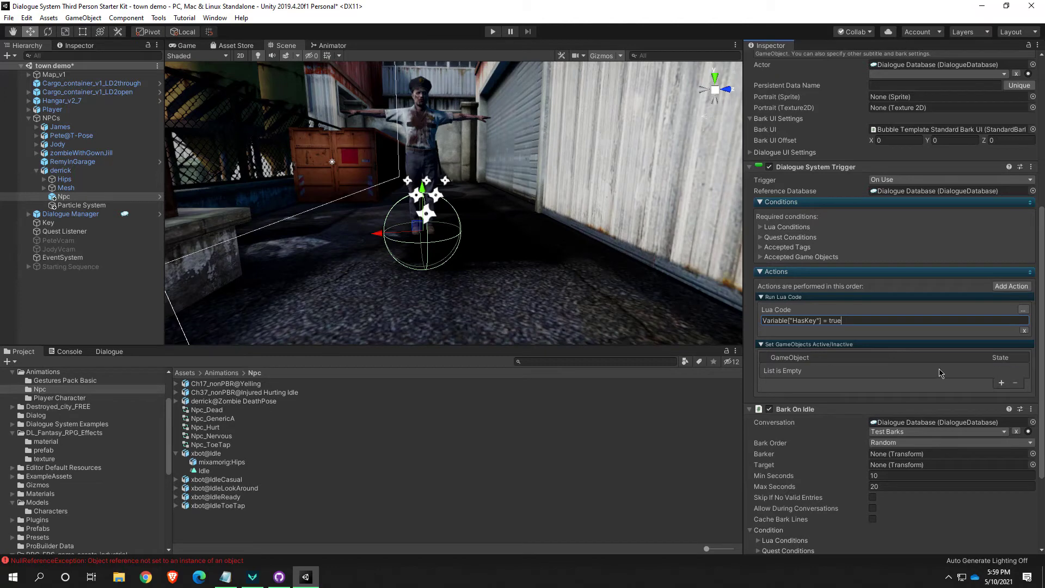
{"action": "left_click", "coordinate": [1001, 383]}
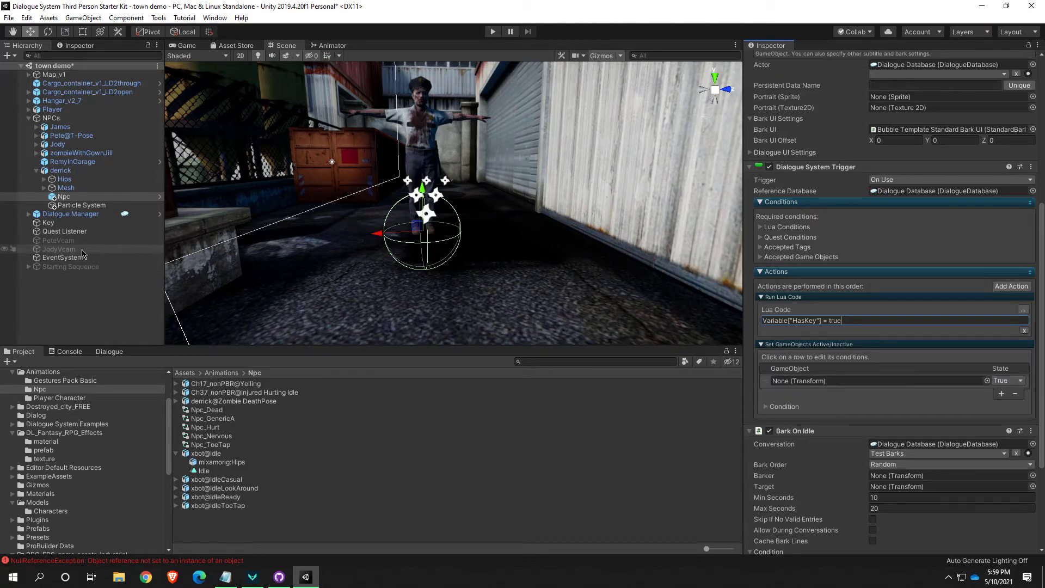
{"action": "left_click_drag", "start_coordinate": [64, 196], "coordinate": [816, 380]}
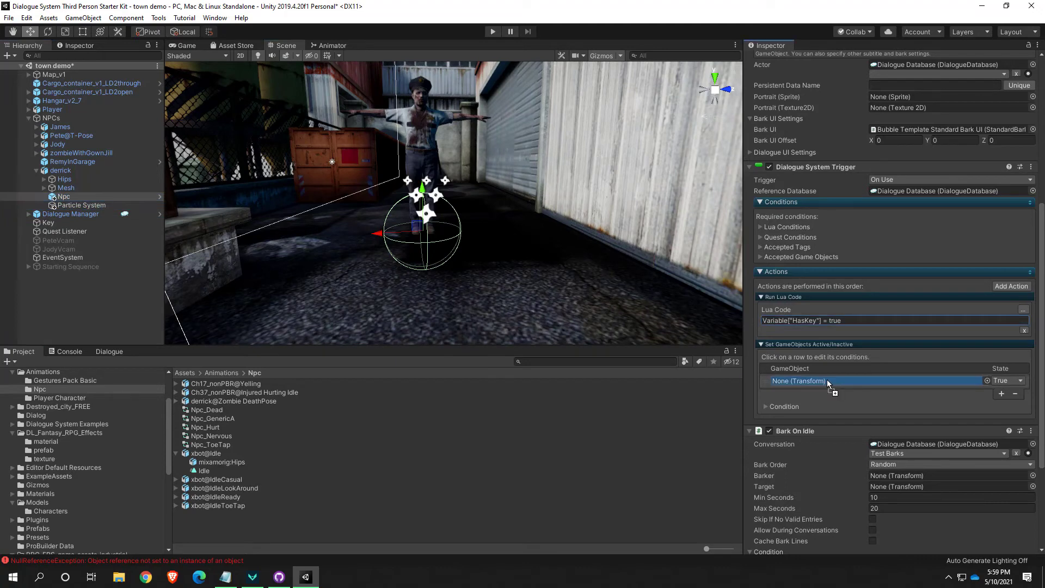
{"action": "left_click", "coordinate": [1008, 380]}
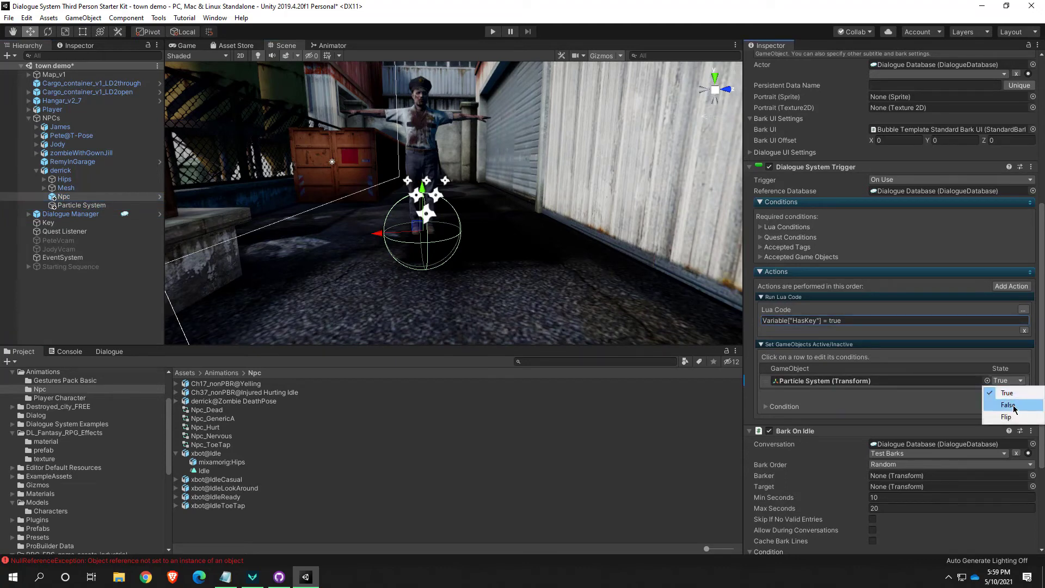
{"action": "left_click", "coordinate": [1015, 406]}
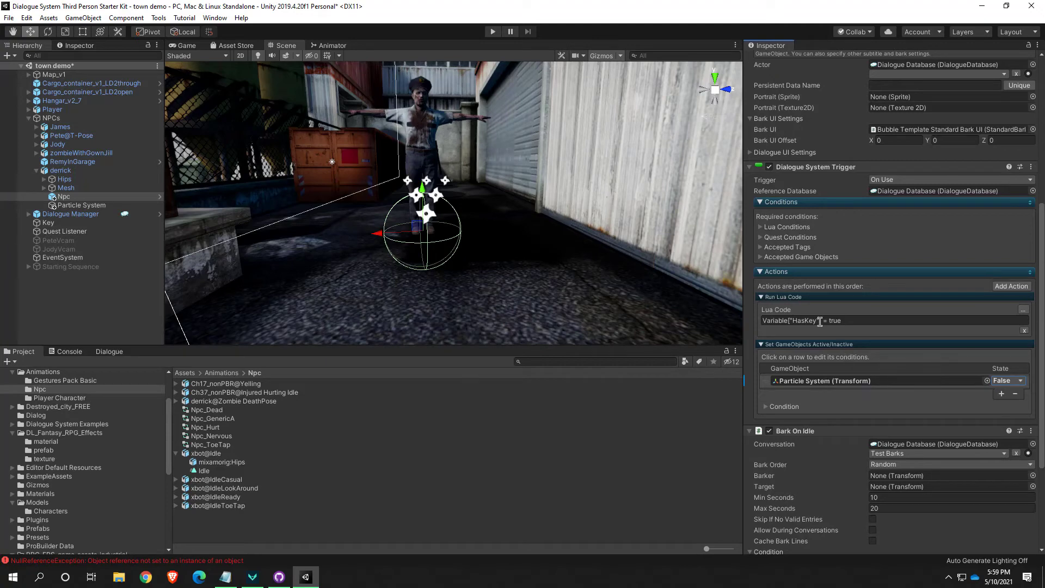
{"action": "scroll", "coordinate": [827, 320], "scroll_direction": "down", "scroll_amount": 3}
{"action": "scroll", "coordinate": [826, 320], "scroll_direction": "up", "scroll_amount": 3}
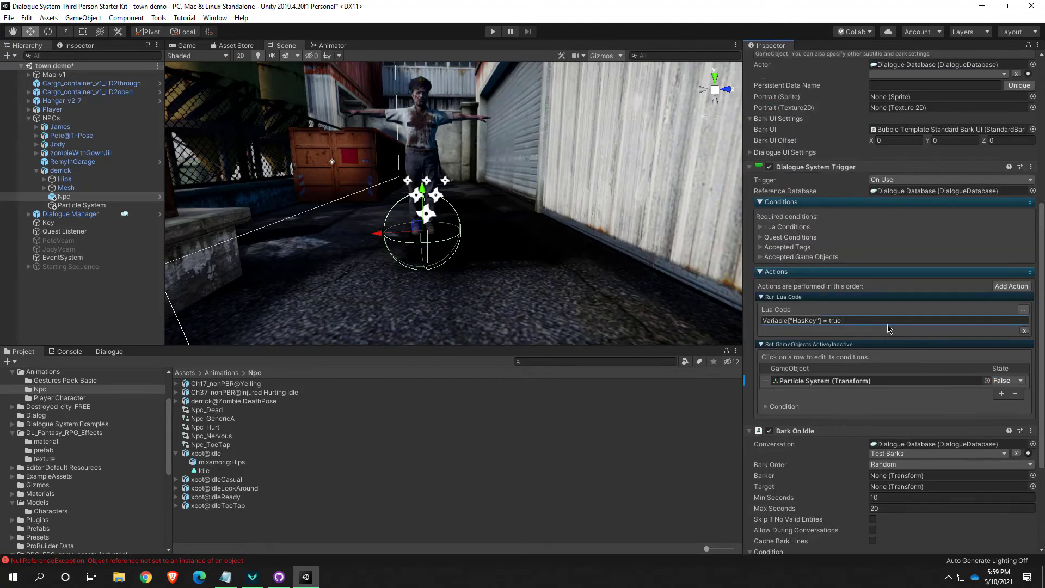
{"action": "left_click", "coordinate": [881, 321]}
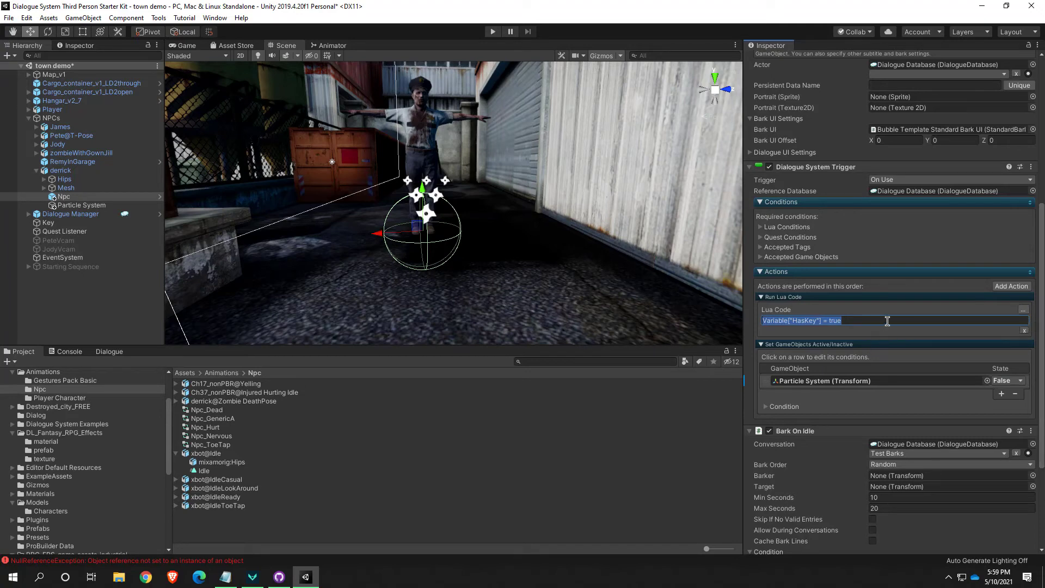
Reselect derrick's Npc, playtest walking the character down the alley to the body, and stop play mode
{"action": "left_click", "coordinate": [538, 204]}
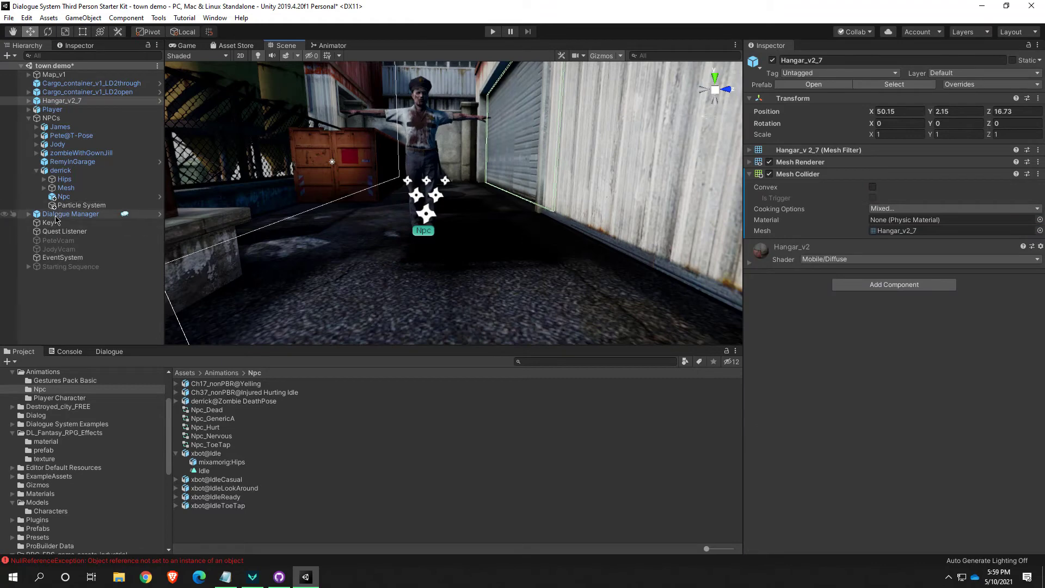
{"action": "left_click", "coordinate": [65, 205]}
{"action": "left_click", "coordinate": [63, 197]}
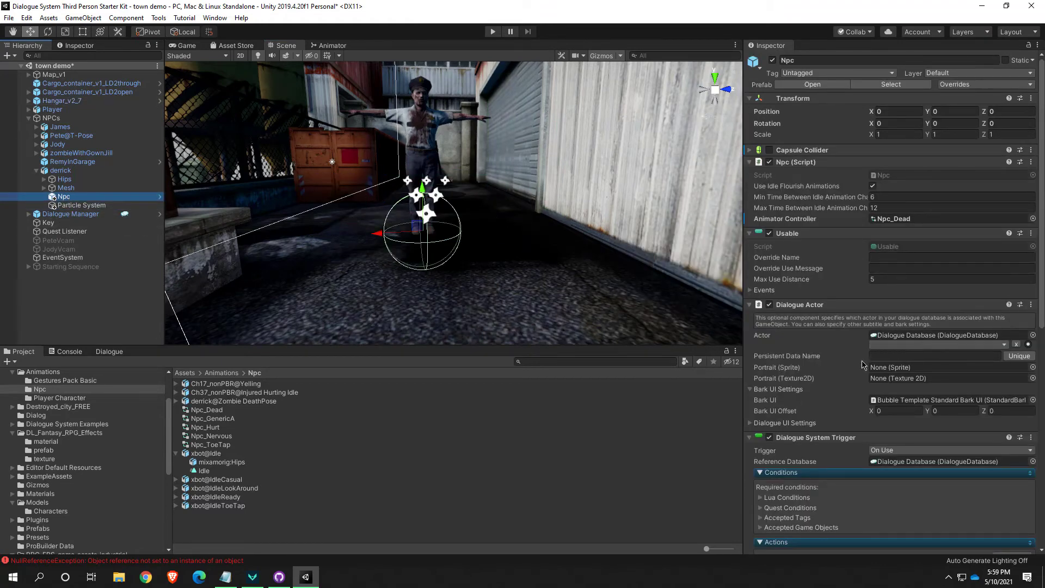
{"action": "scroll", "coordinate": [935, 407], "scroll_direction": "down", "scroll_amount": 3}
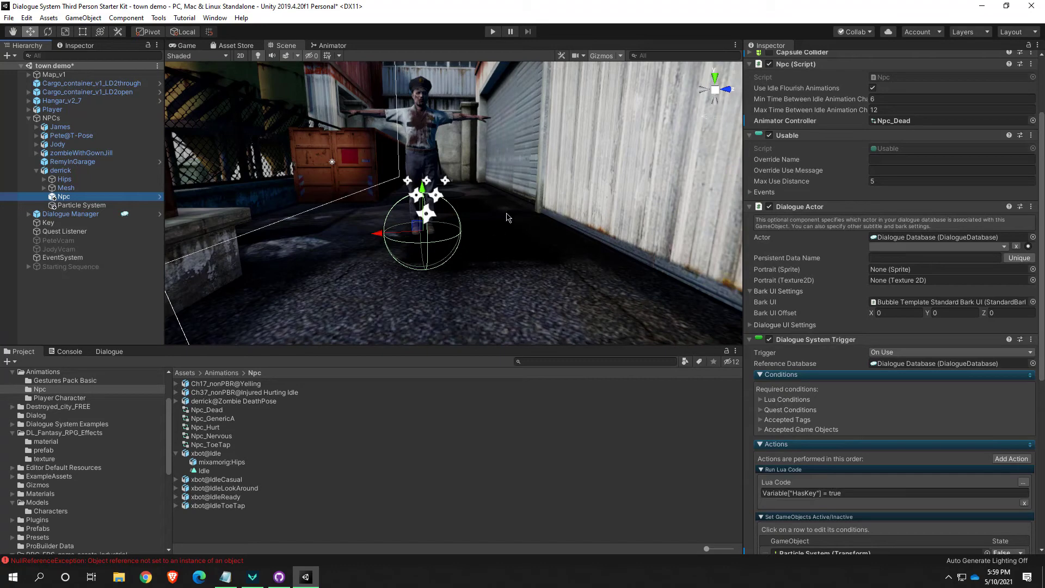
{"action": "left_click", "coordinate": [491, 33]}
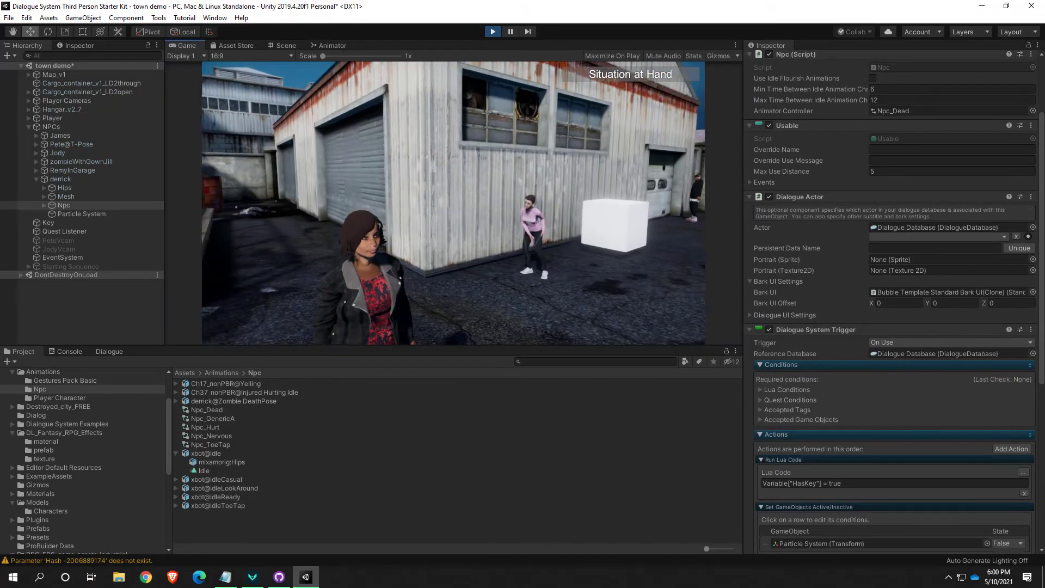
{"action": "key", "text": "w"}
{"action": "key", "text": "w"}
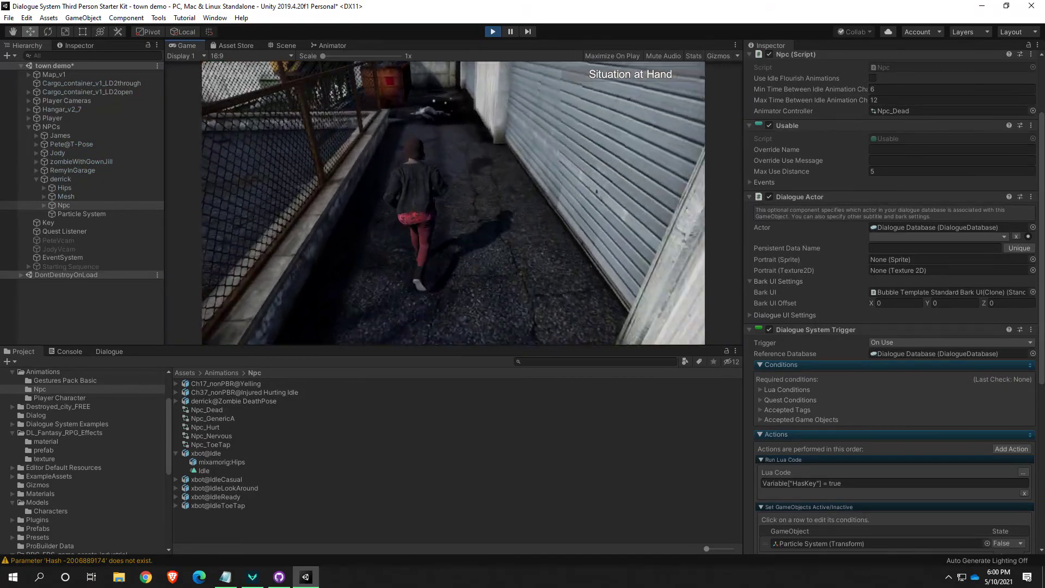
{"action": "key", "text": "w"}
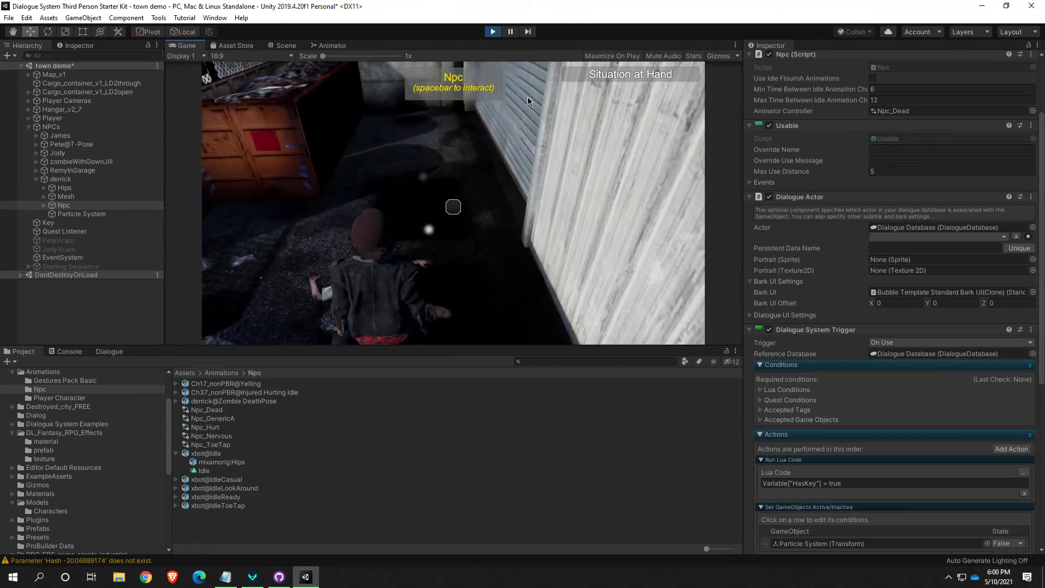
{"action": "key", "text": "ctrl+p"}
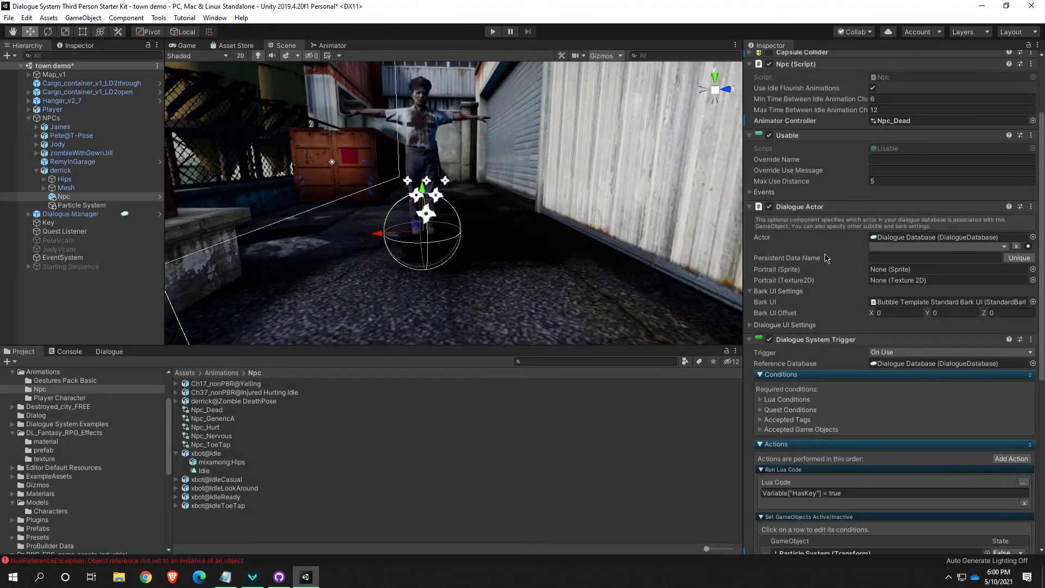
Check the Key object's Usable override fields as a reference for derrick's Npc
{"action": "left_click", "coordinate": [752, 206]}
{"action": "left_click", "coordinate": [751, 207]}
{"action": "left_click", "coordinate": [878, 170]}
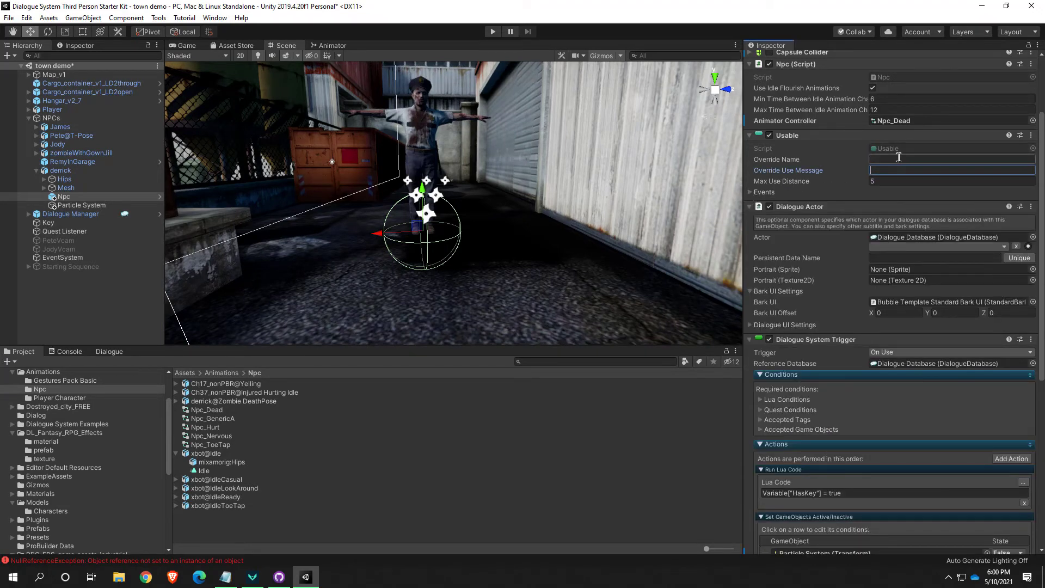
{"action": "left_click", "coordinate": [109, 222]}
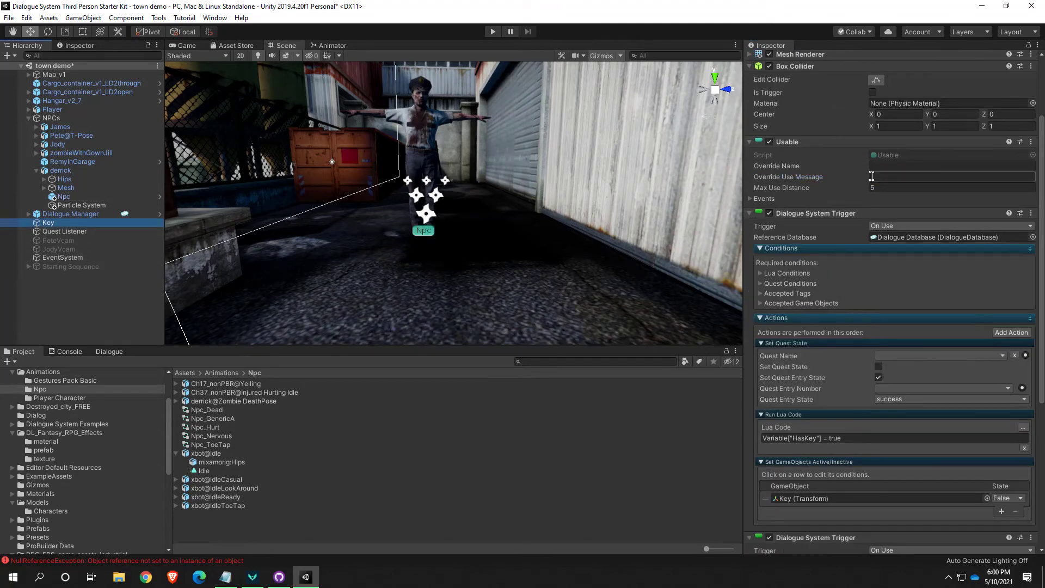
{"action": "scroll", "coordinate": [869, 181], "scroll_direction": "up", "scroll_amount": 3}
{"action": "scroll", "coordinate": [866, 186], "scroll_direction": "down", "scroll_amount": 3}
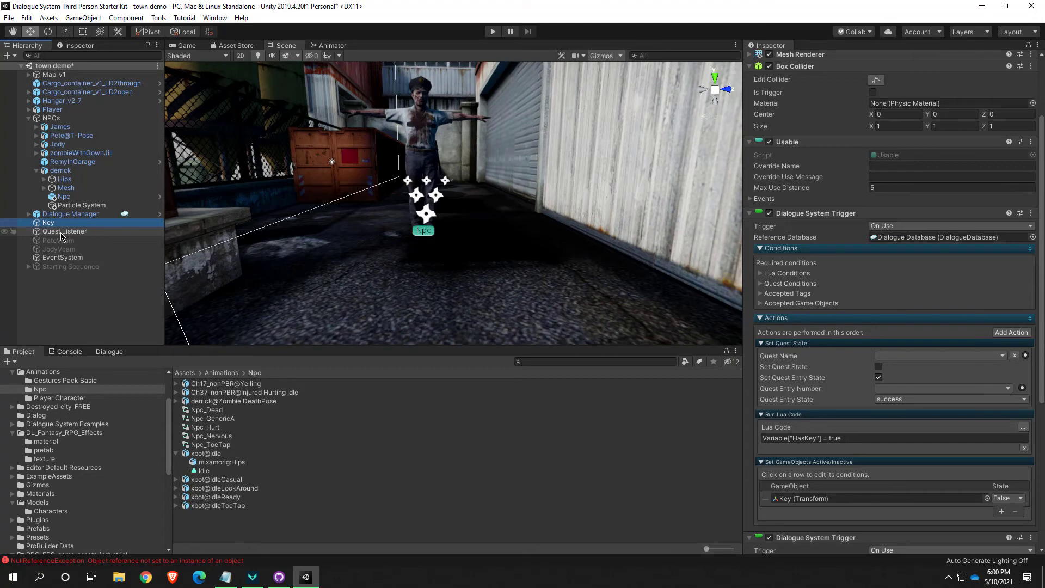
Set the Override Use Message of the Usable component on derrick's Npc to "Inspect body (Space)"
{"action": "left_click", "coordinate": [63, 197]}
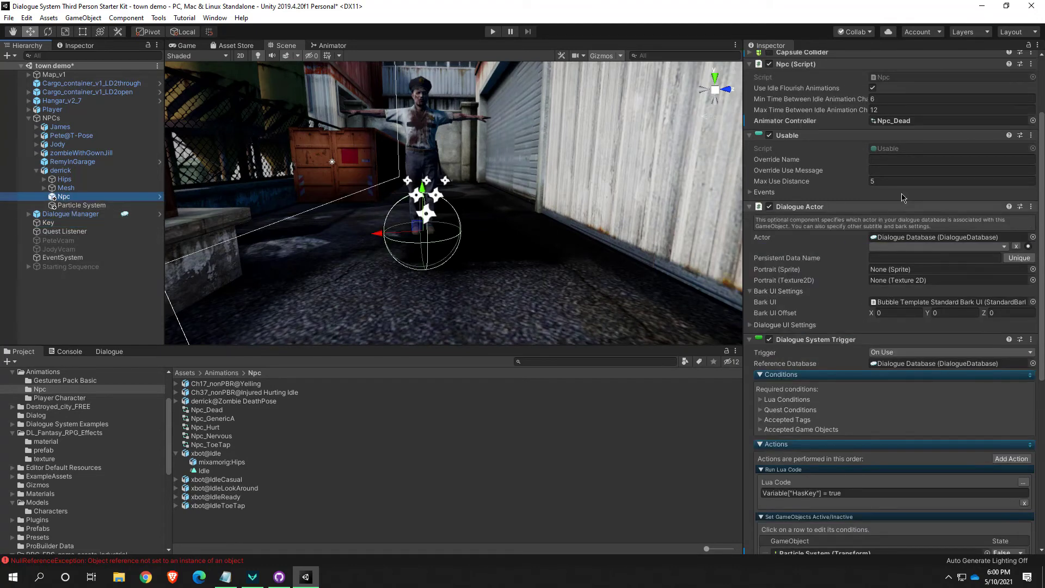
{"action": "left_click", "coordinate": [882, 162]}
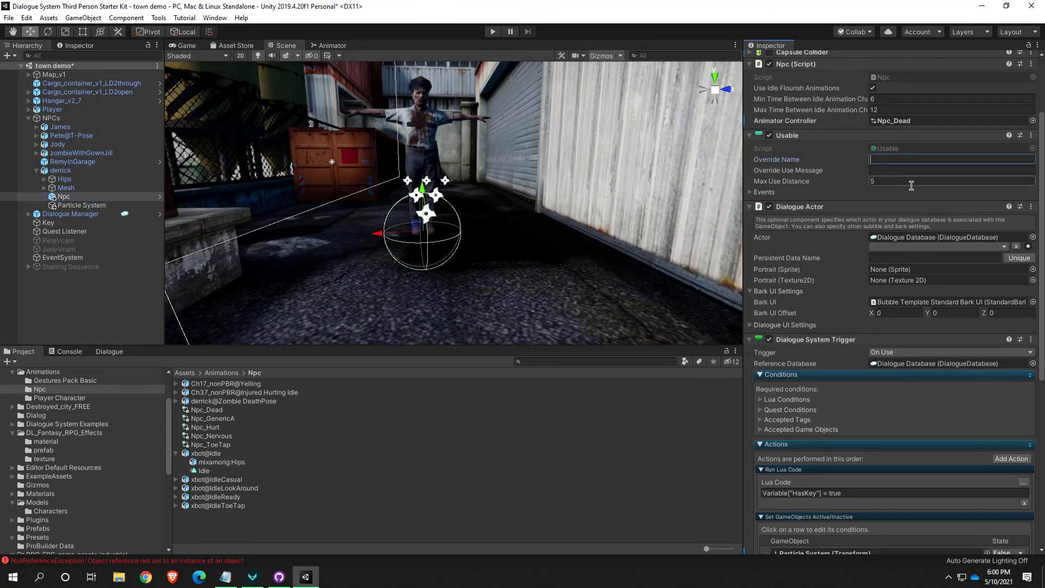
{"action": "left_click", "coordinate": [897, 168]}
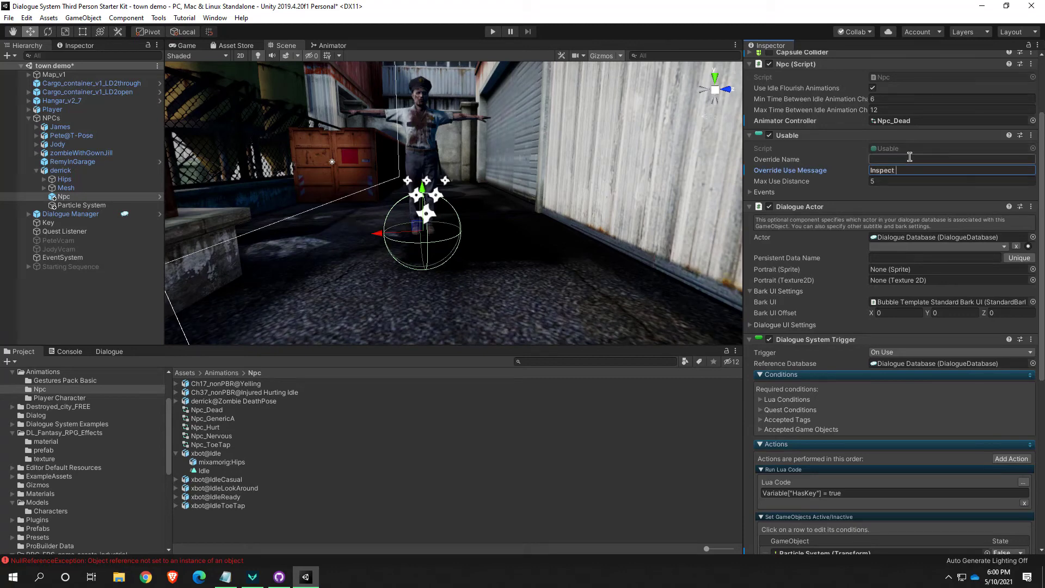
{"action": "type", "text": "Inspect body (Sp"}
{"action": "key", "text": "BackSpace"}
{"action": "key", "text": "BackSpace"}
{"action": "key", "text": "BackSpace"}
{"action": "triple_click", "coordinate": [934, 168]}
{"action": "left_click", "coordinate": [940, 168]}
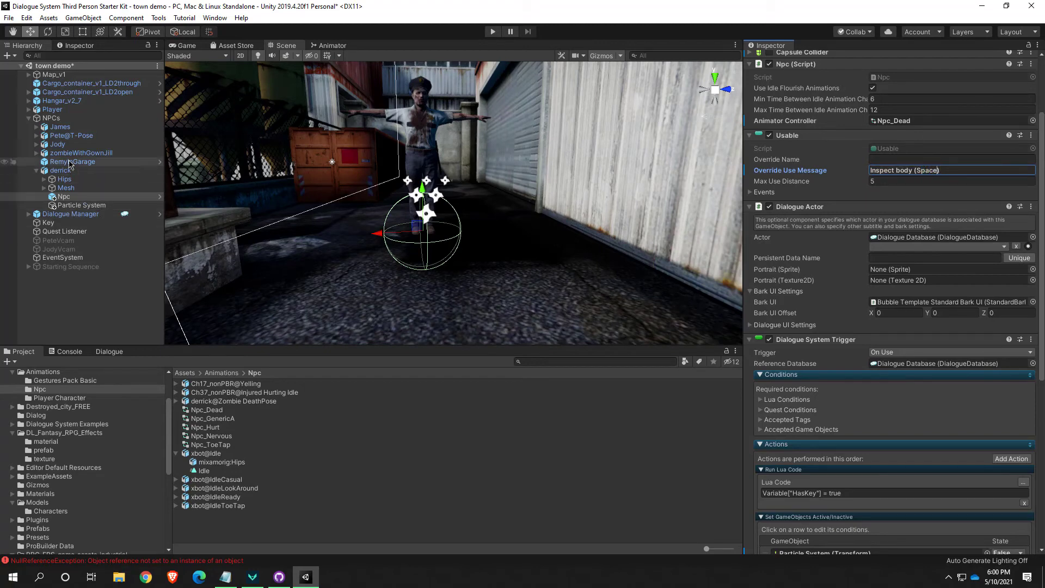
Review the Usable settings of Jody's Npc, and briefly playtest to read the default interaction prompt on Pete
{"action": "left_click", "coordinate": [36, 144]}
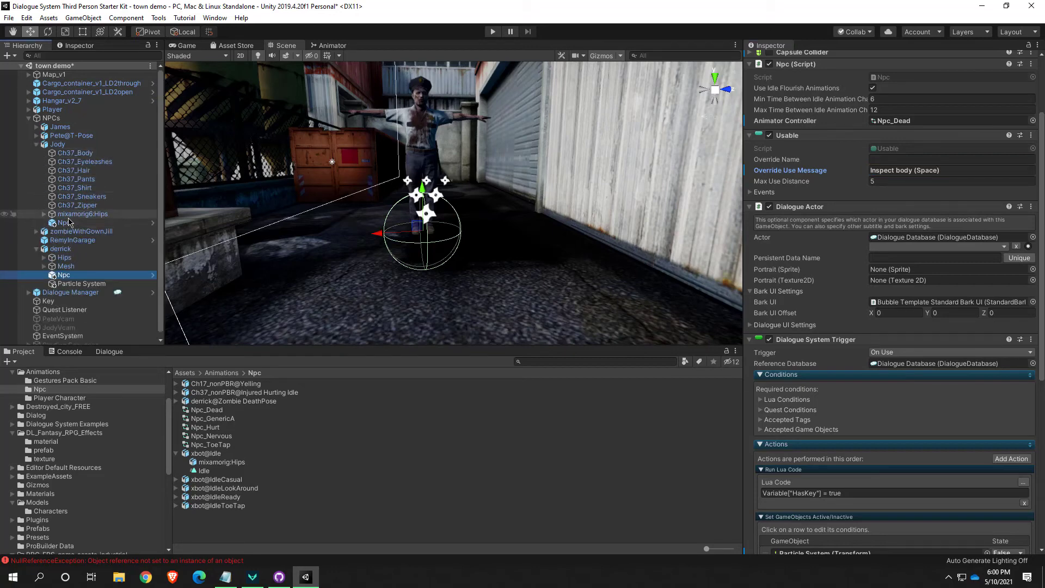
{"action": "left_click", "coordinate": [64, 223]}
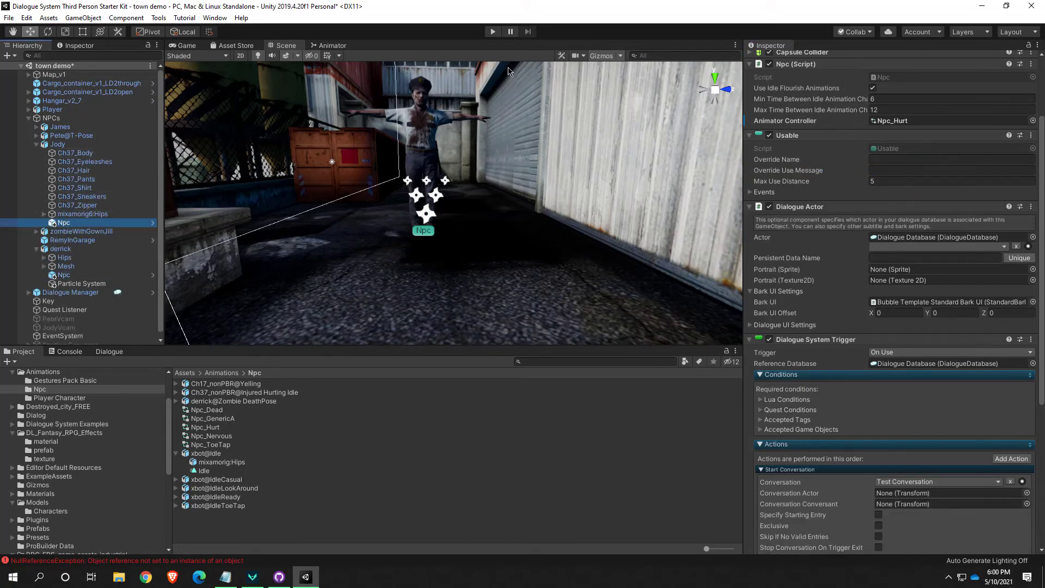
{"action": "left_click", "coordinate": [493, 32]}
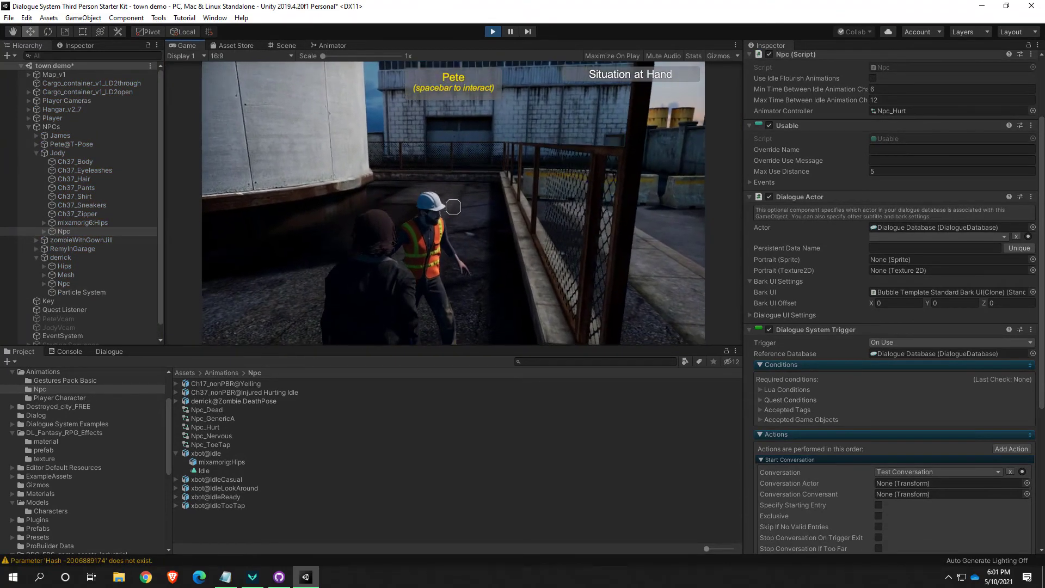
{"action": "left_click", "coordinate": [493, 32]}
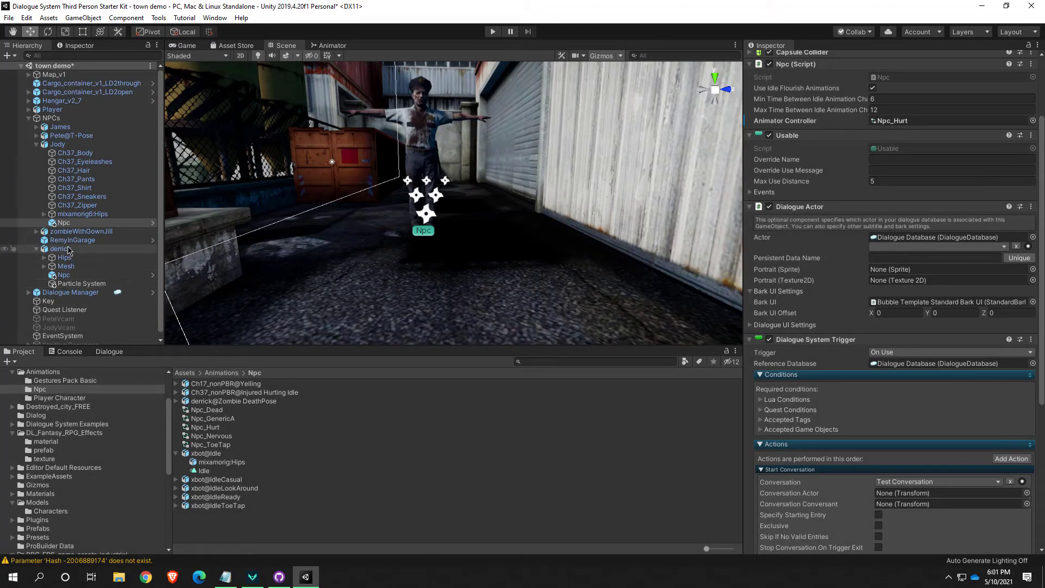
Change the Override Use Message on derrick's Npc to "Inspect body (spacebar)"
{"action": "left_click", "coordinate": [64, 274]}
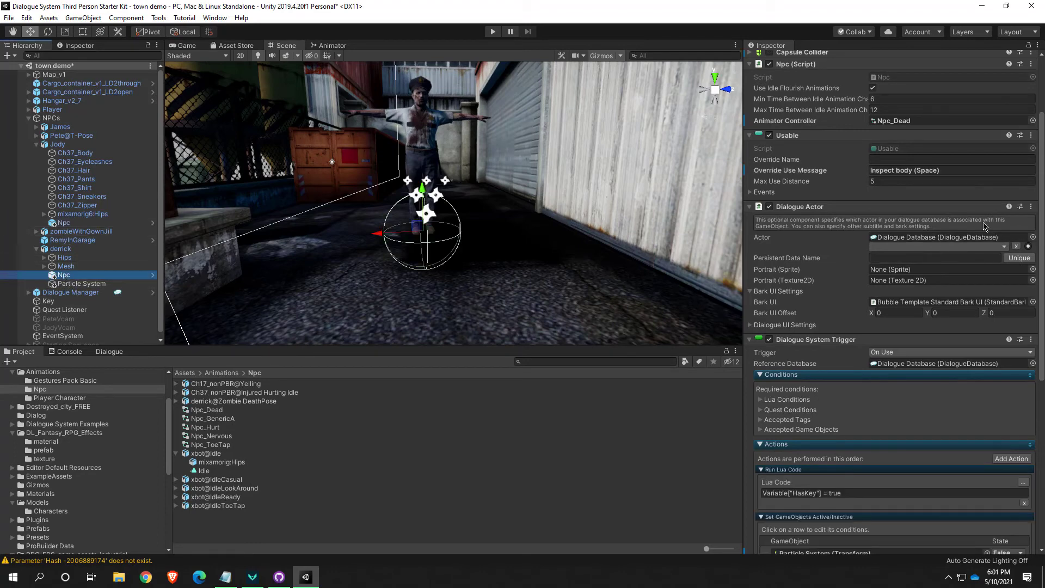
{"action": "left_click", "coordinate": [940, 170]}
{"action": "left_click", "coordinate": [934, 170]}
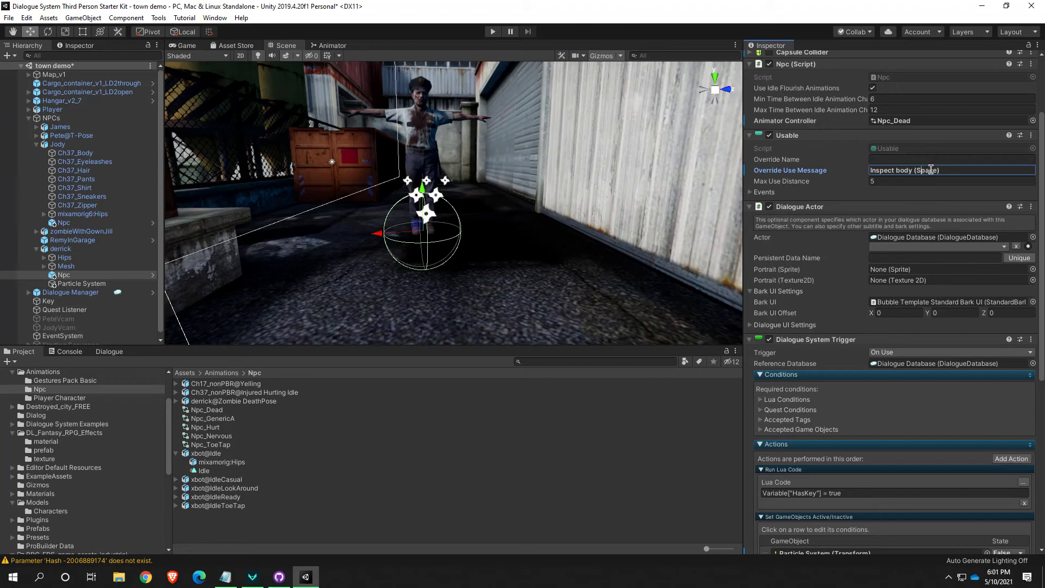
{"action": "key", "text": "BackSpace"}
{"action": "type", "text": "s"}
{"action": "key", "text": "Return"}
{"action": "left_click", "coordinate": [938, 171]}
{"action": "key", "text": "BackSpace"}
{"action": "type", "text": "bar"}
{"action": "key", "text": "Return"}
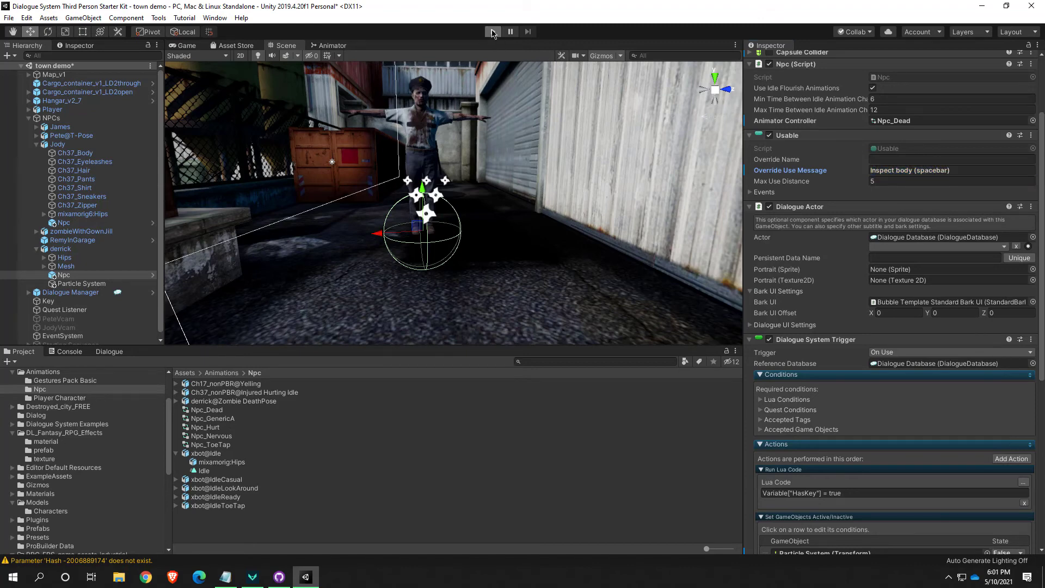
Playtest the custom use message by walking the character up to the body in the alley, and stop play mode
{"action": "left_click", "coordinate": [492, 32]}
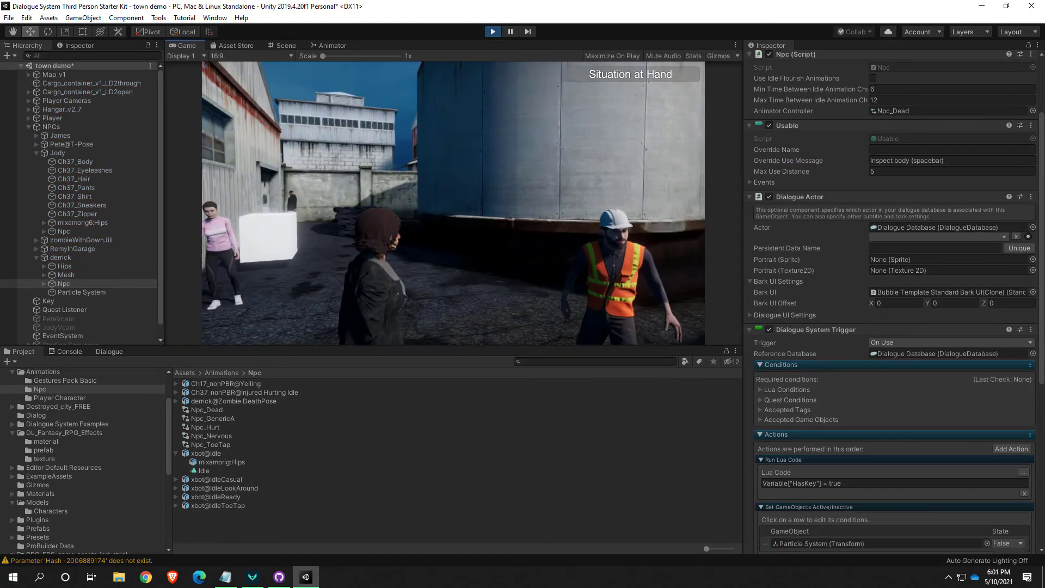
{"action": "key", "text": "w"}
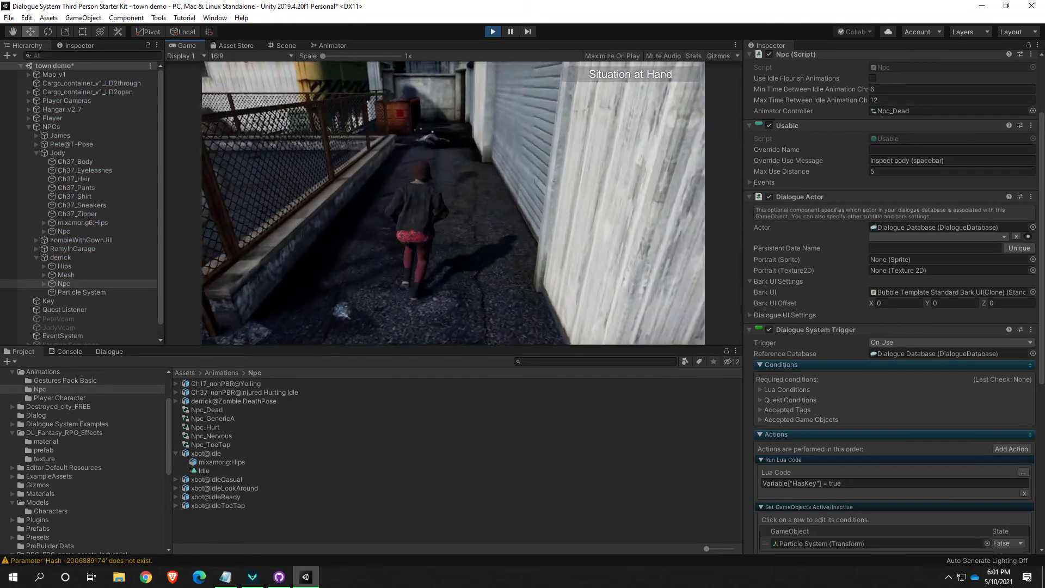
{"action": "key", "text": "w"}
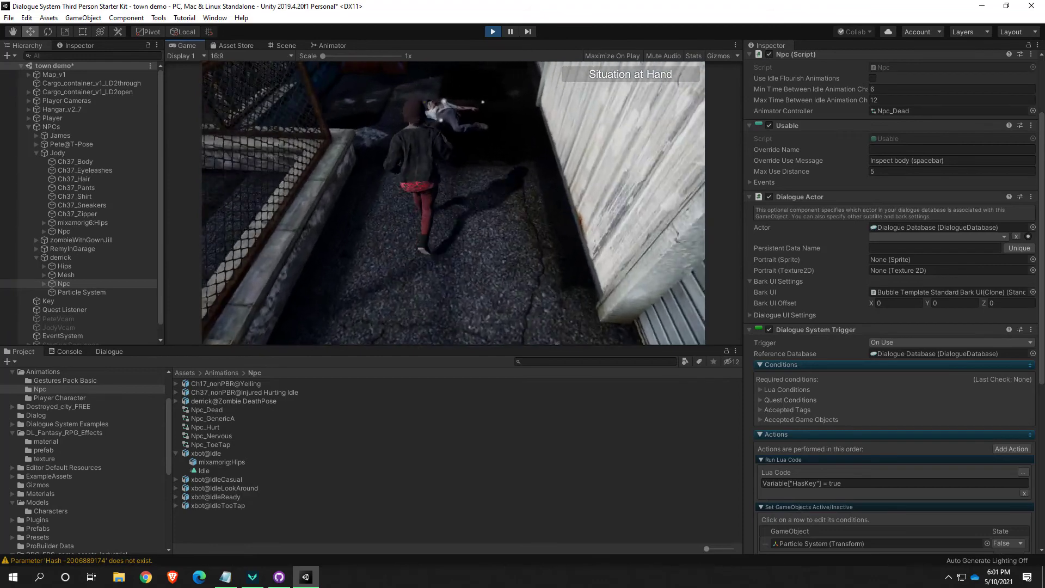
{"action": "key", "text": "w"}
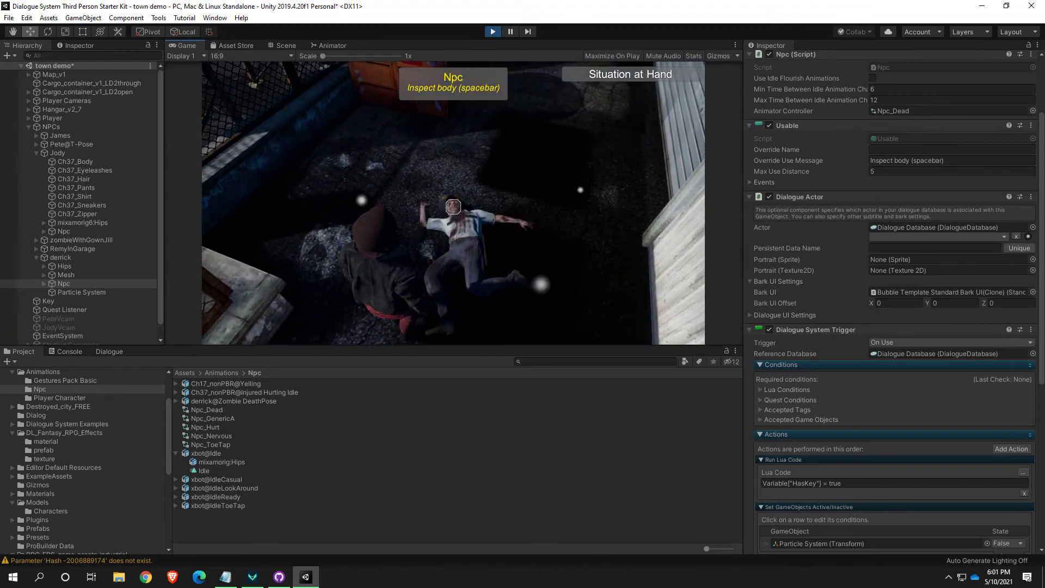
{"action": "key", "text": "Escape"}
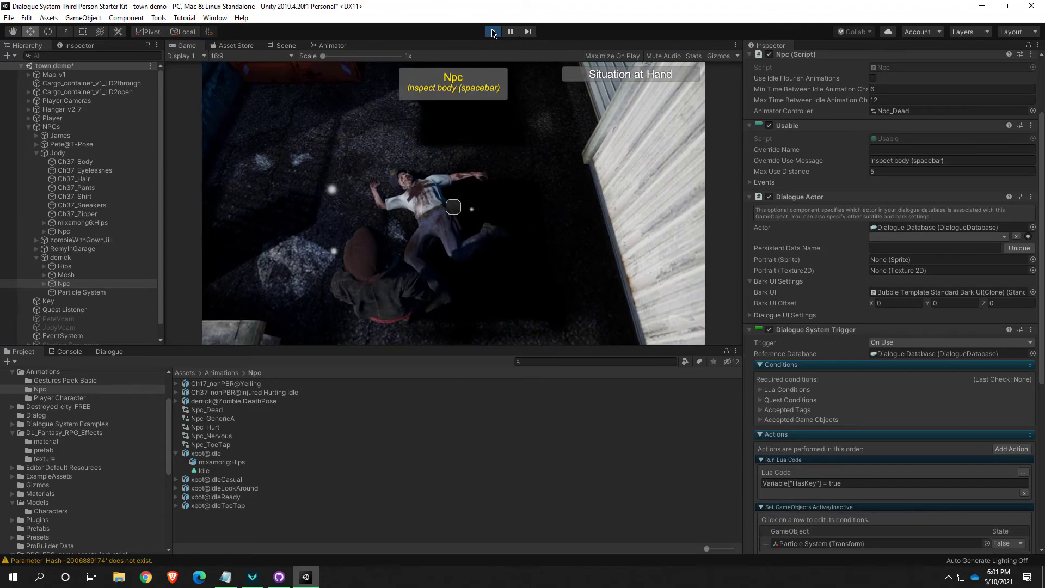
{"action": "key", "text": "ctrl+p"}
In the Usable component of derrick's Npc, set the Override Name to "Corpse" and the Override Use Message to "Inspect (spacebar)"
{"action": "left_click", "coordinate": [895, 149]}
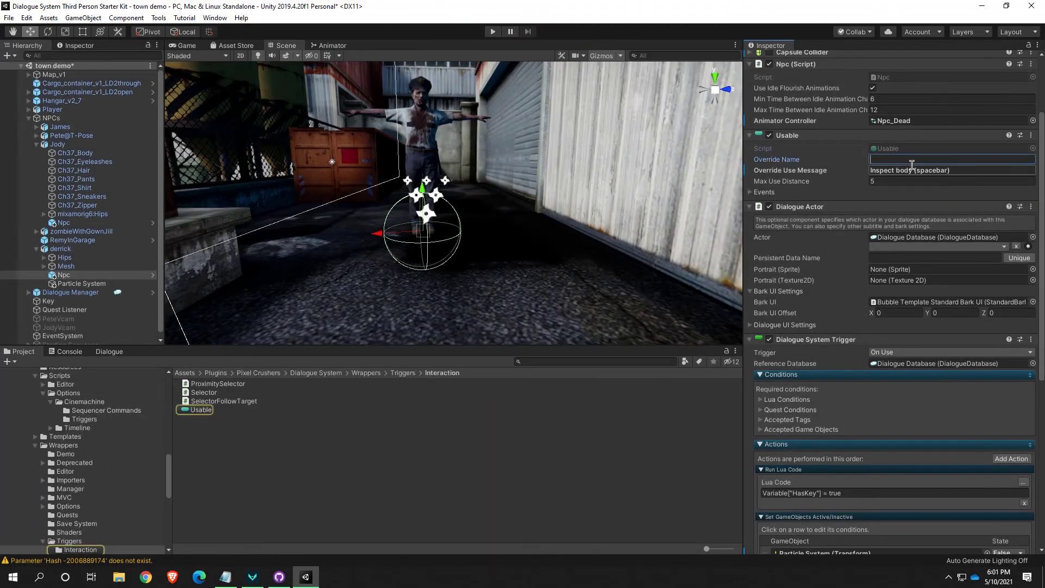
{"action": "type", "text": "Dead bo"}
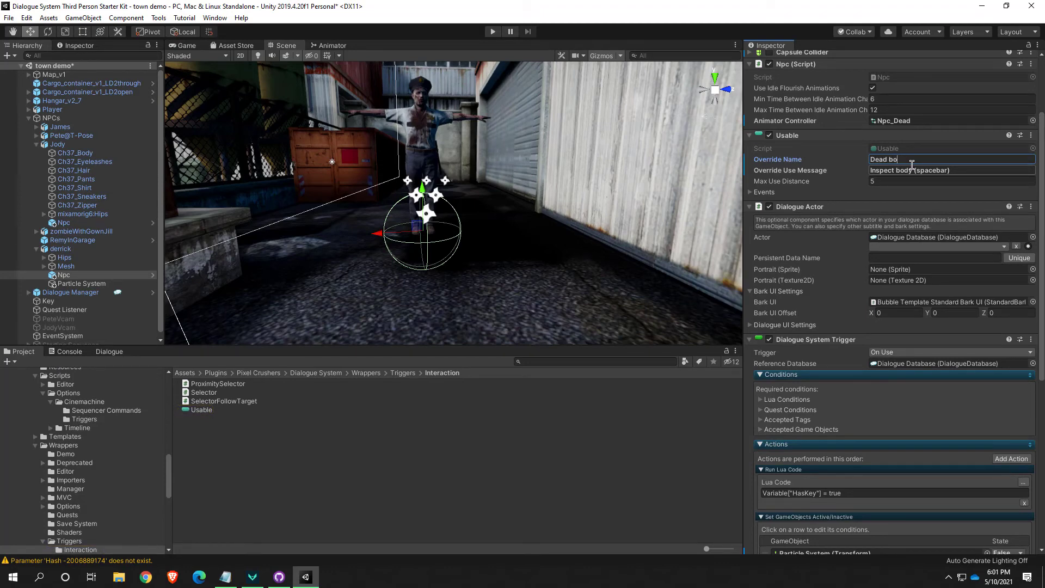
{"action": "type", "text": "Corpse"}
{"action": "left_click", "coordinate": [902, 170]}
{"action": "double_click", "coordinate": [903, 170]}
{"action": "key", "text": "BackSpace"}
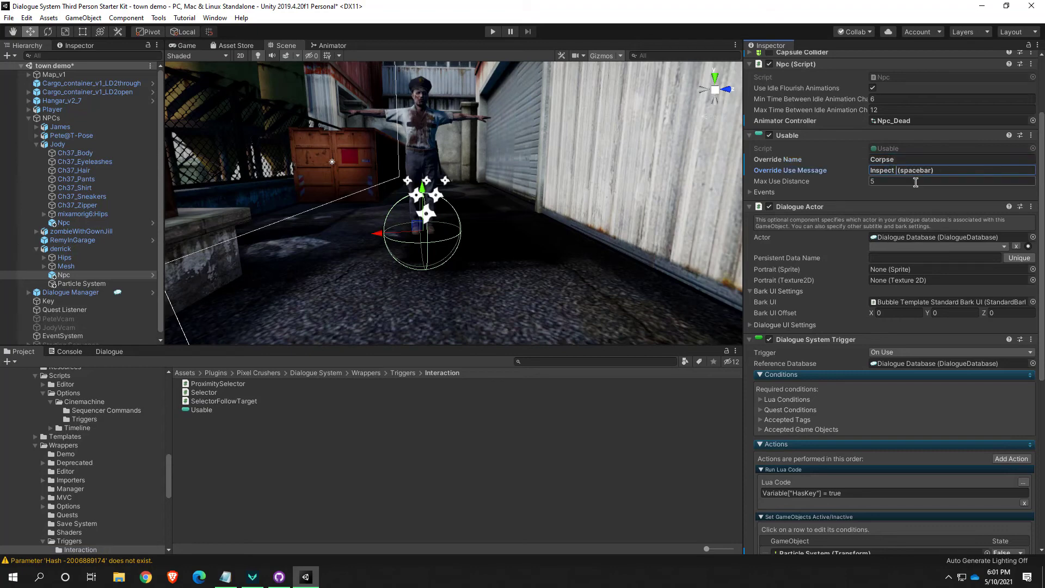
{"action": "key", "text": "BackSpace"}
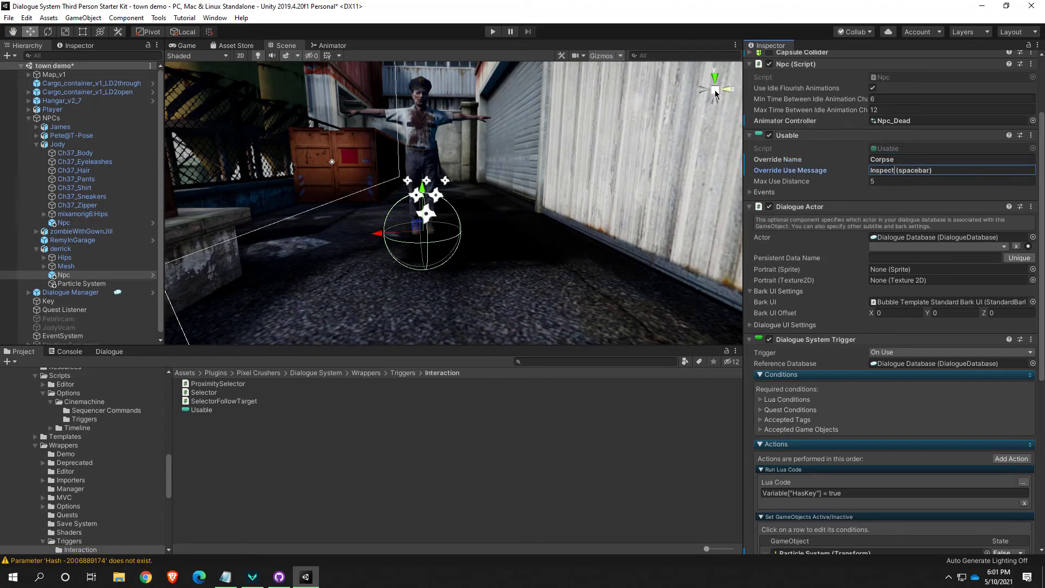
Playtest the new name and use message by walking to the body in the alley and inspecting it, and stop play mode
{"action": "left_click", "coordinate": [493, 31]}
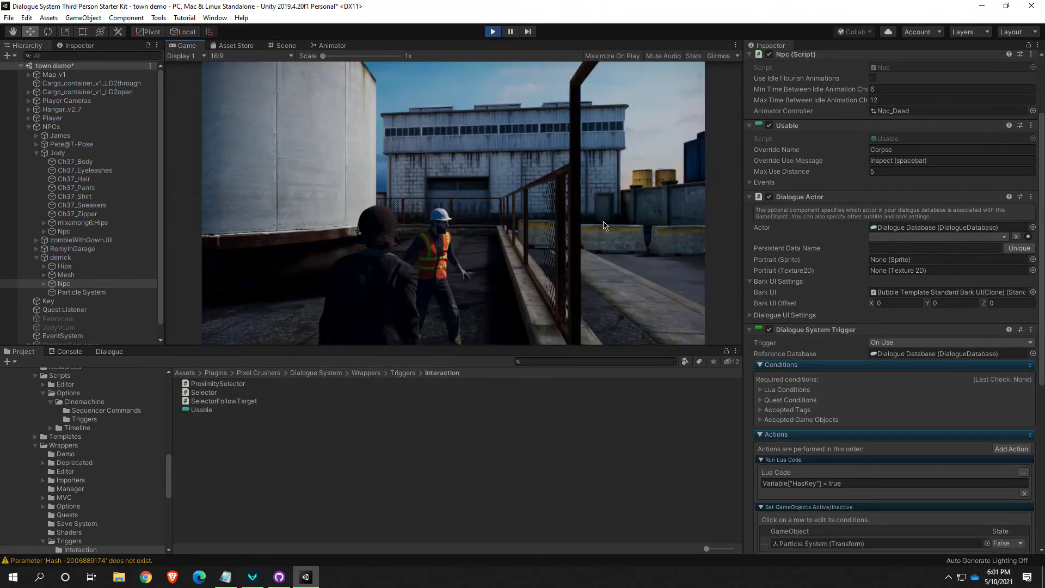
{"action": "key", "text": "w"}
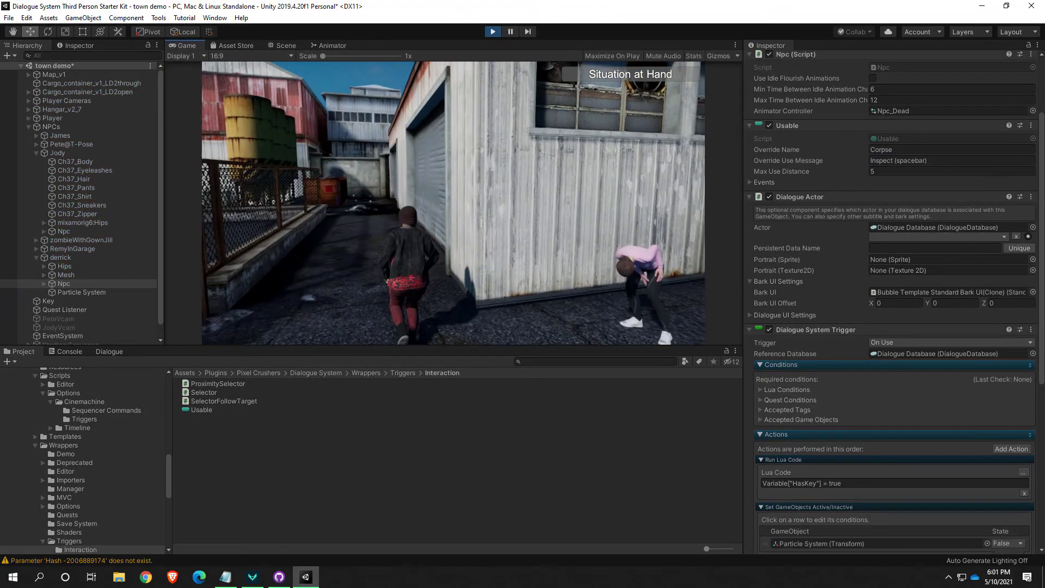
{"action": "key", "text": "w"}
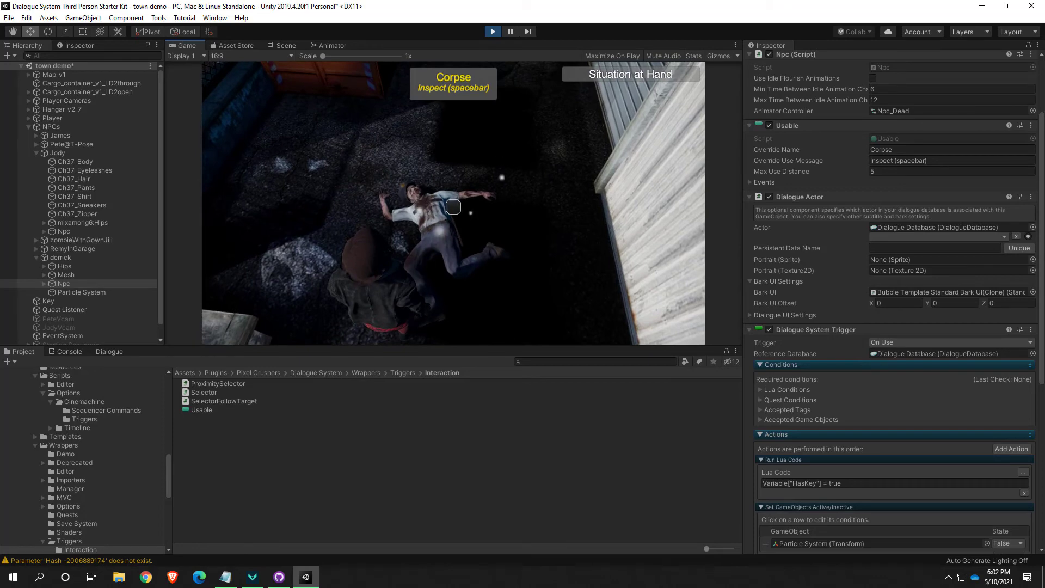
{"action": "key", "text": "space"}
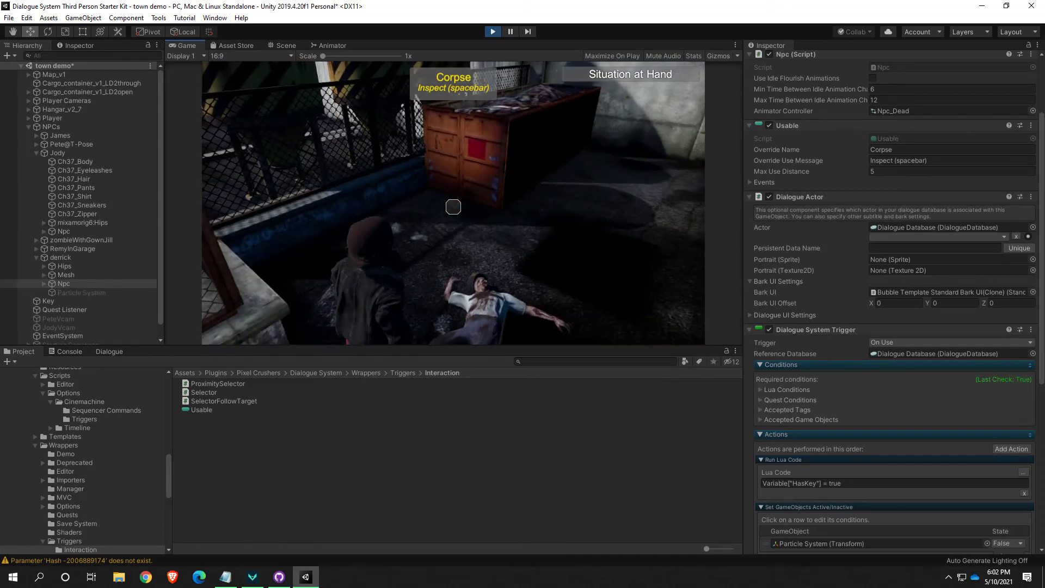
{"action": "key", "text": "w"}
{"action": "key", "text": "w"}
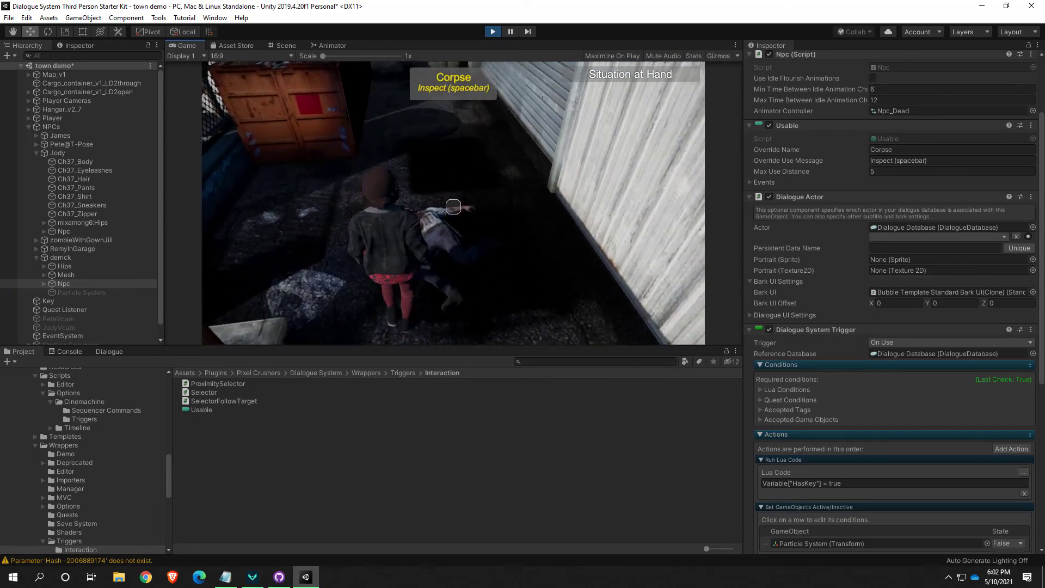
{"action": "key", "text": "Escape"}
{"action": "left_click", "coordinate": [494, 32]}
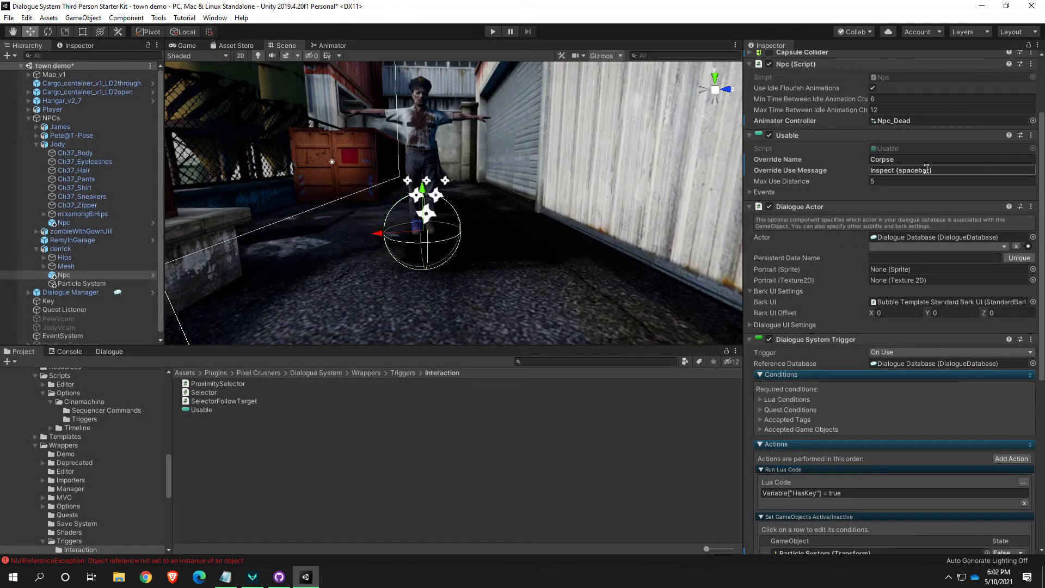
{"action": "scroll", "coordinate": [964, 345], "scroll_direction": "down", "scroll_amount": 3}
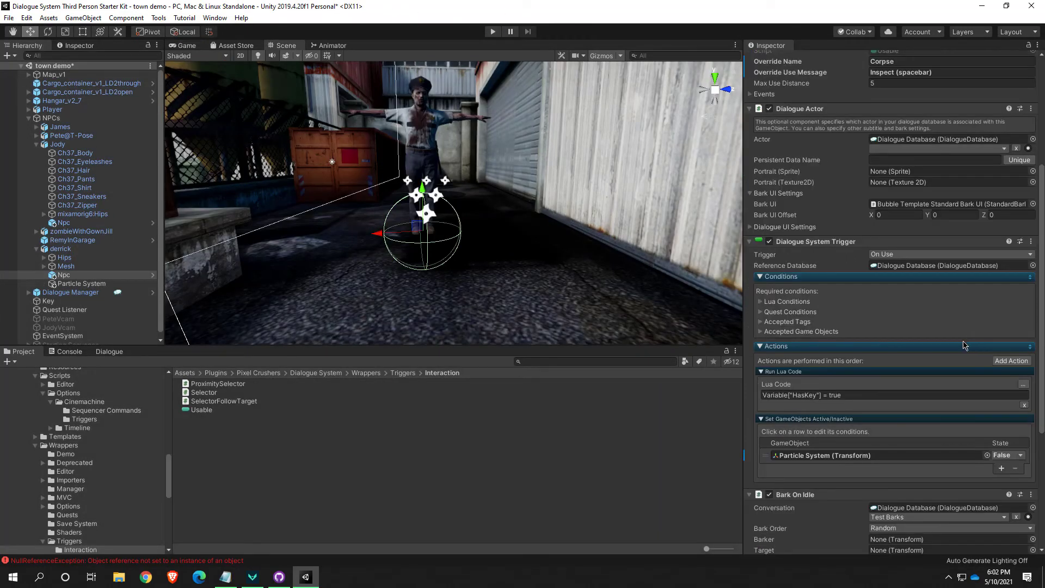
{"action": "left_click", "coordinate": [1002, 469]}
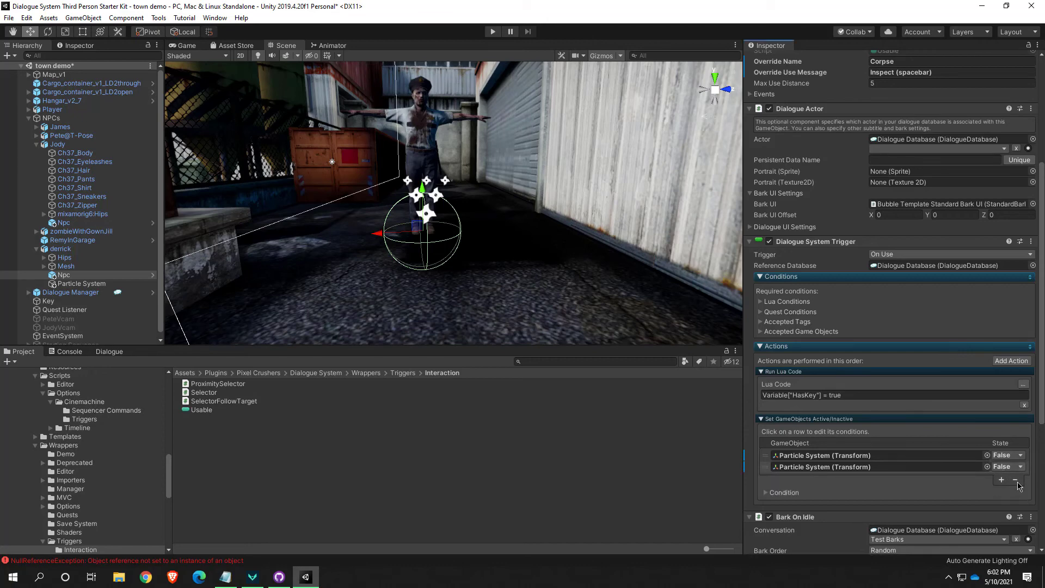
{"action": "left_click", "coordinate": [1016, 481]}
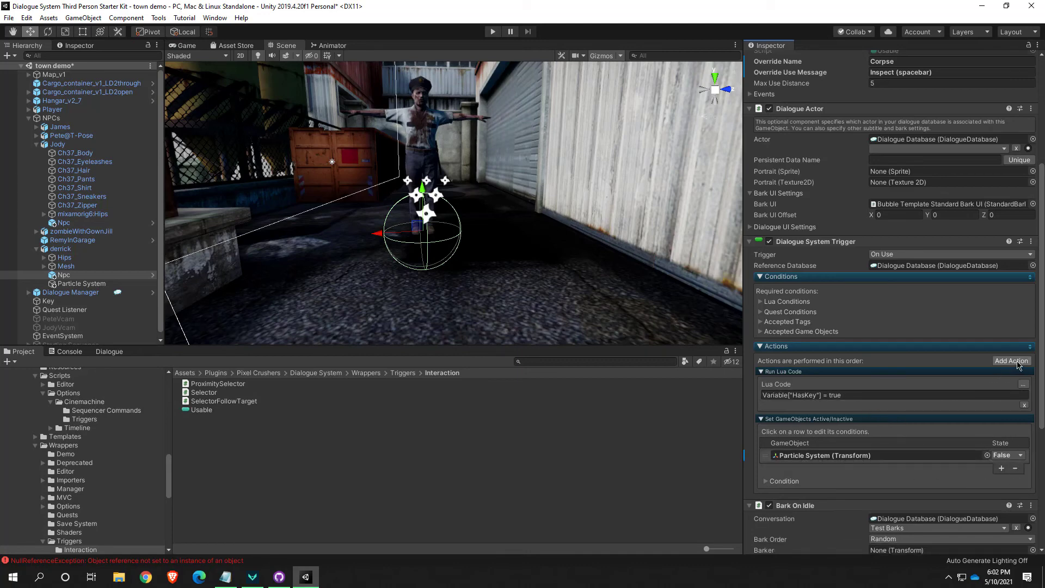
Add a Set Components Enabled or Disabled action with one component row to the Npc's Dialogue System Trigger
{"action": "left_click", "coordinate": [1011, 361]}
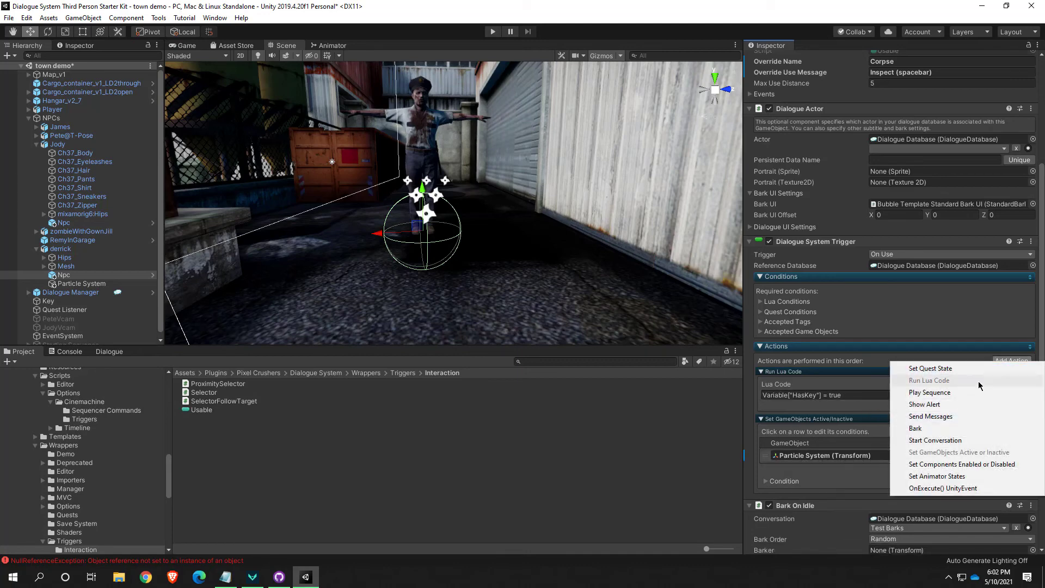
{"action": "left_click", "coordinate": [962, 468]}
{"action": "scroll", "coordinate": [920, 466], "scroll_direction": "down", "scroll_amount": 3}
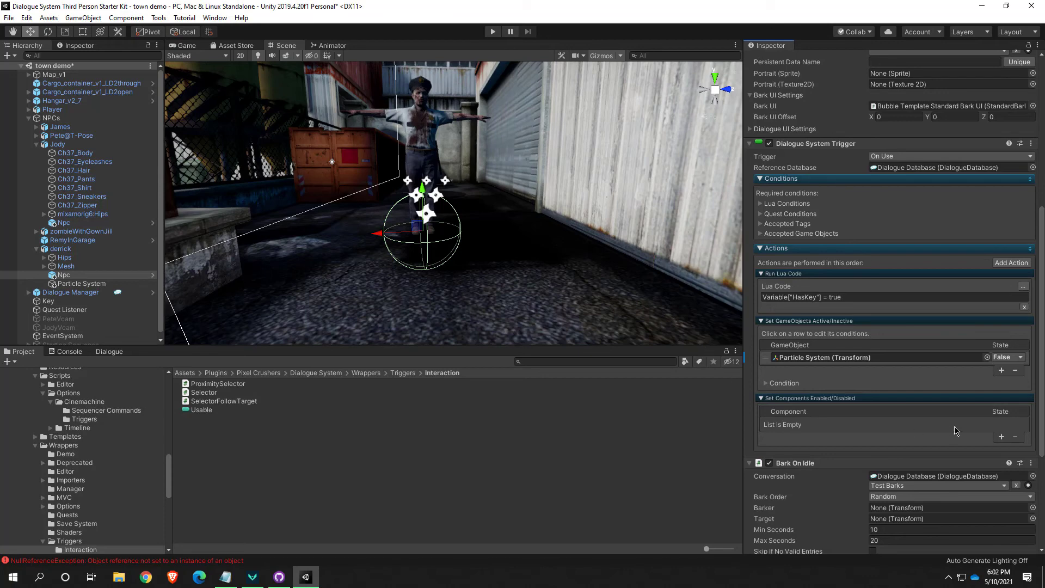
{"action": "left_click", "coordinate": [1002, 437]}
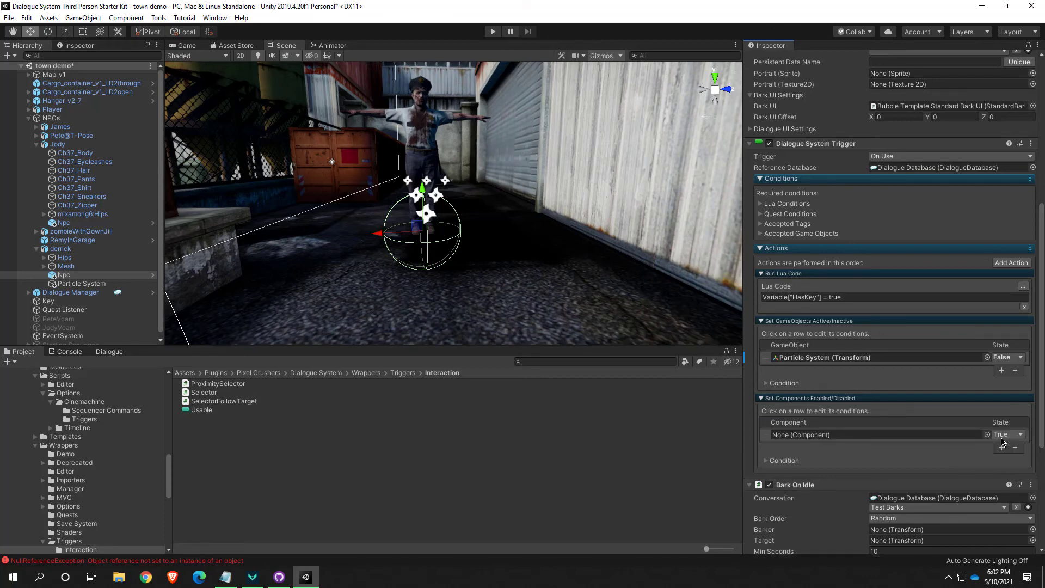
Assign the Npc's own Usable component to the Set Components Enabled/Disabled row and set its state to False
{"action": "left_click_drag", "start_coordinate": [53, 274], "coordinate": [821, 440]}
{"action": "left_click", "coordinate": [63, 275]}
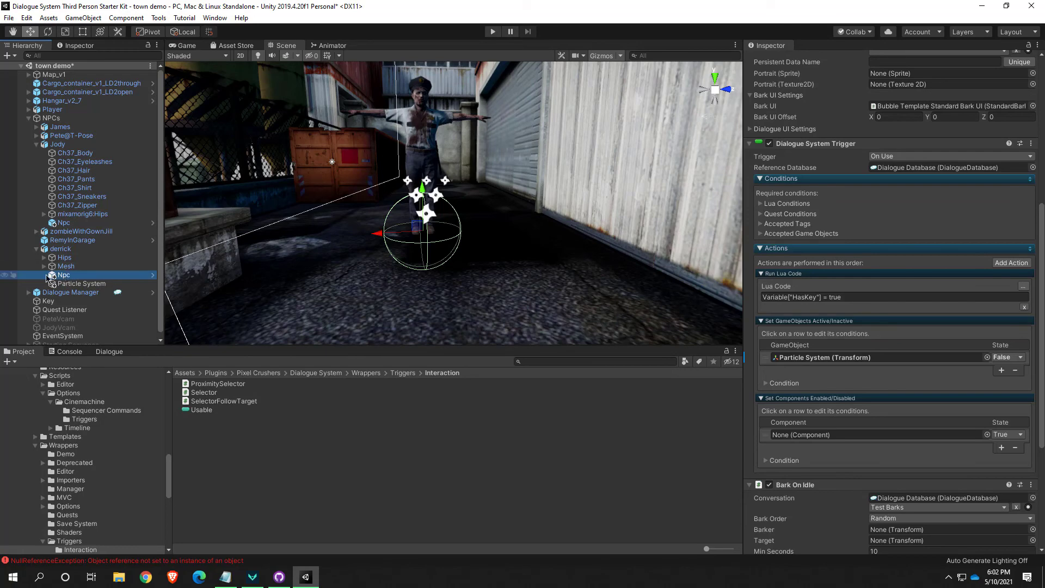
{"action": "scroll", "coordinate": [816, 315], "scroll_direction": "up", "scroll_amount": 6}
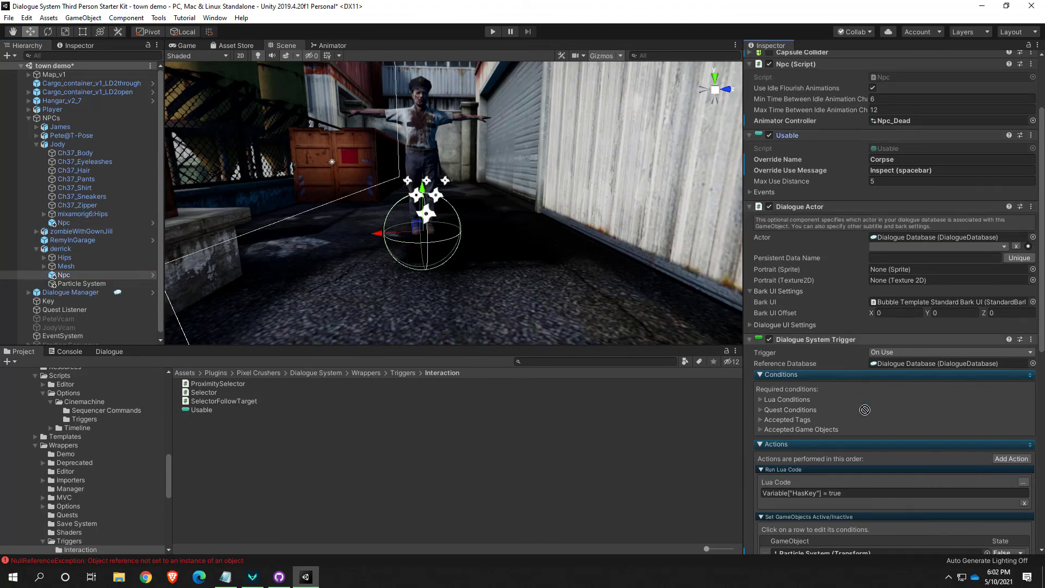
{"action": "scroll", "coordinate": [891, 547], "scroll_direction": "down", "scroll_amount": 3}
{"action": "left_click_drag", "start_coordinate": [891, 547], "coordinate": [861, 500]}
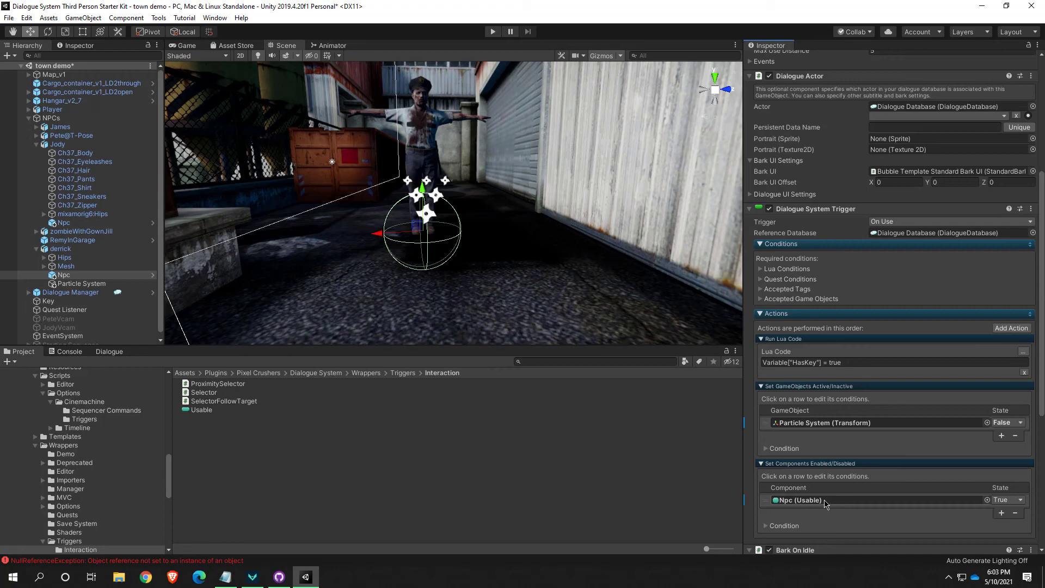
{"action": "left_click", "coordinate": [1001, 502]}
{"action": "left_click", "coordinate": [1002, 512]}
Playtest the disabling of the Usable component by inspecting the body in the alley, and stop play mode
{"action": "left_click", "coordinate": [493, 32]}
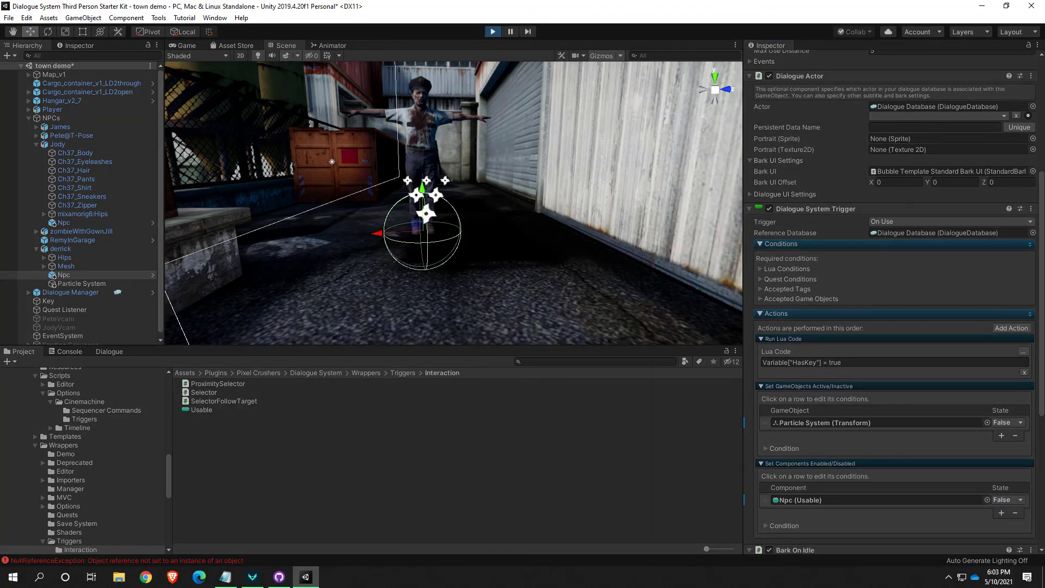
{"action": "key", "text": "w"}
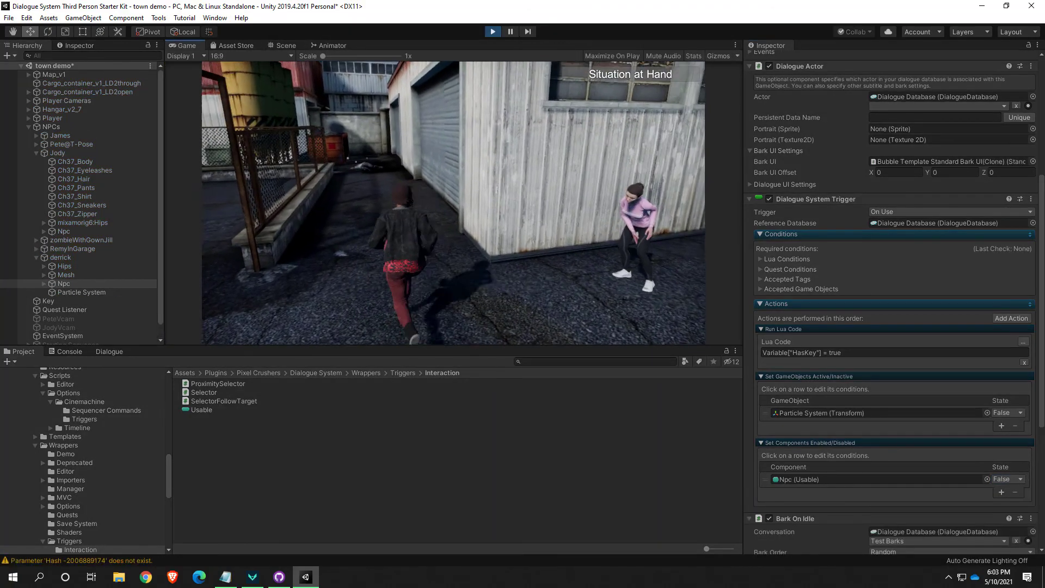
{"action": "key", "text": "w"}
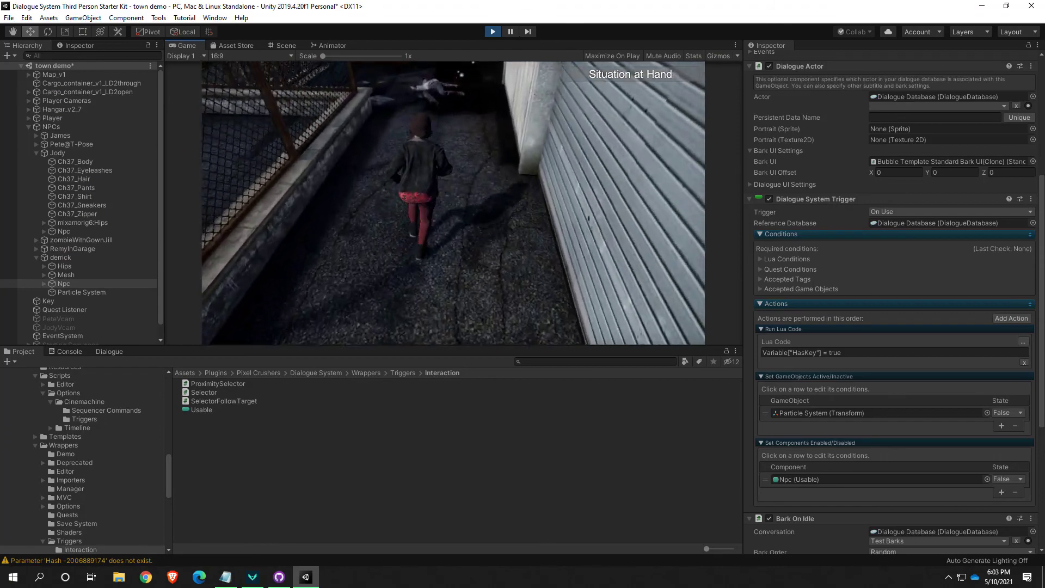
{"action": "key", "text": "space"}
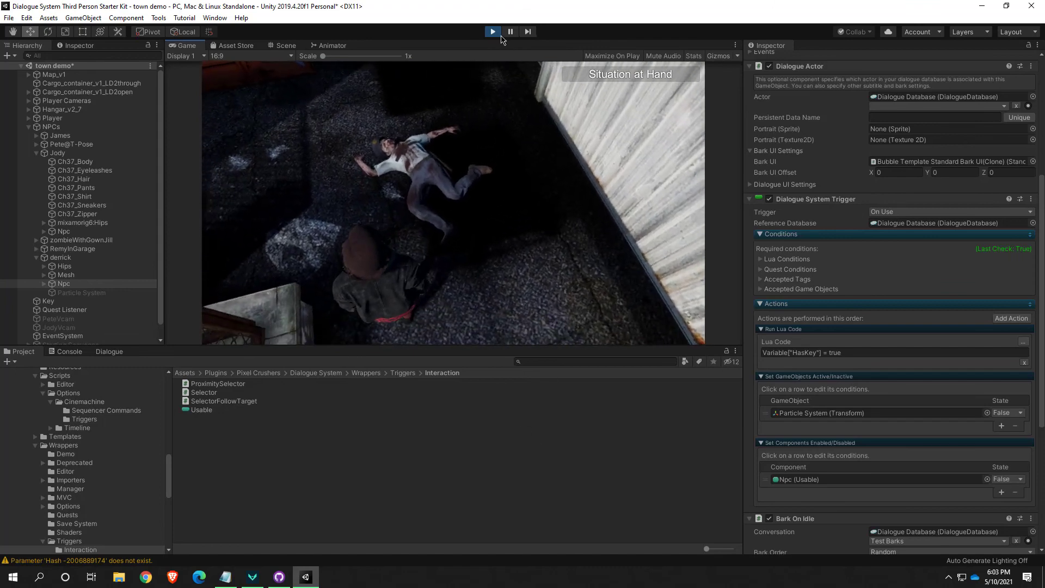
{"action": "key", "text": "ctrl+p"}
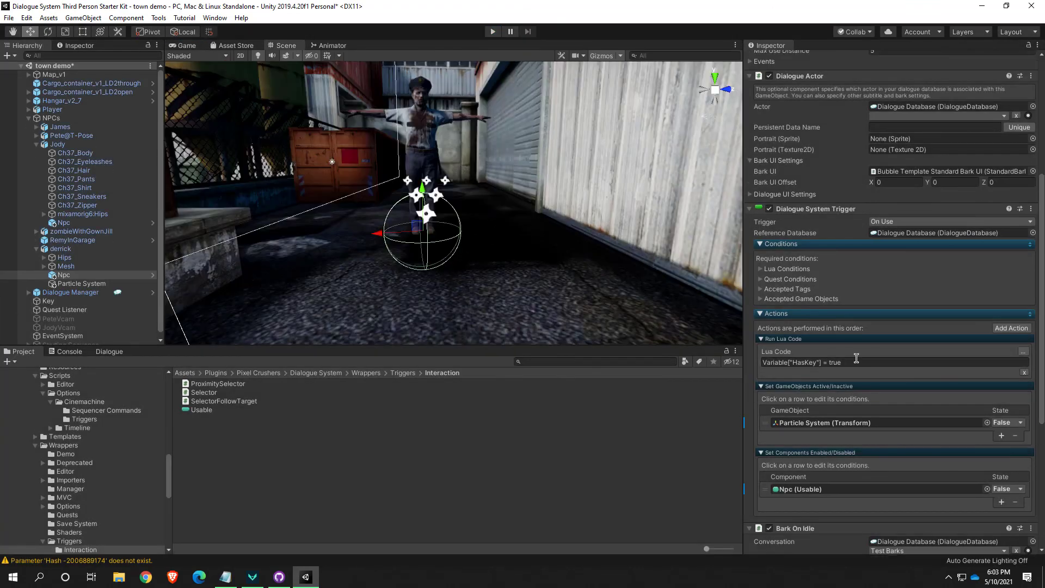
Add a Show Alert action to the Dialogue System Trigger with the message "You picked up the garage key."
{"action": "left_click", "coordinate": [1021, 329]}
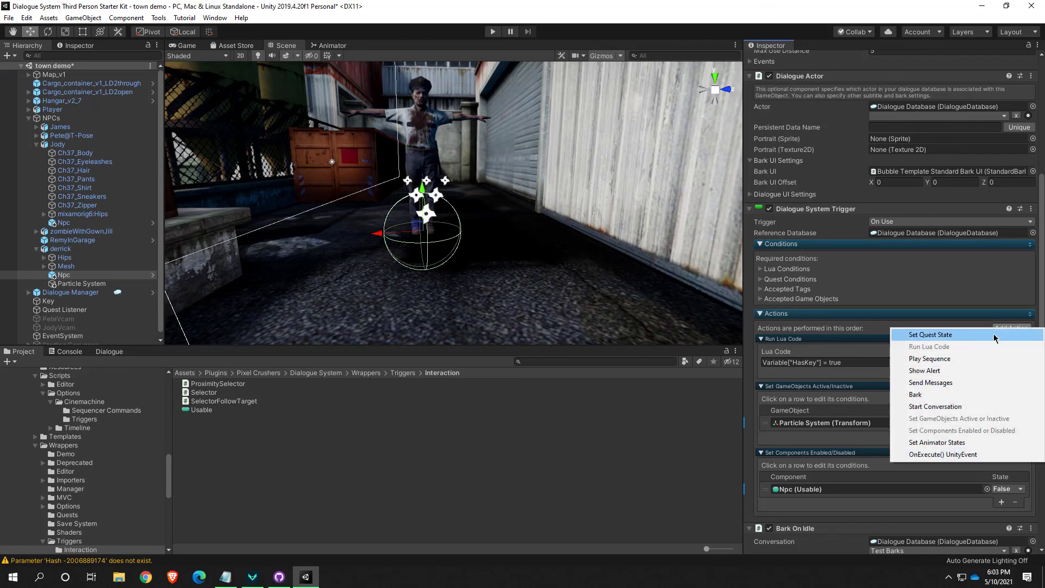
{"action": "left_click", "coordinate": [942, 371]}
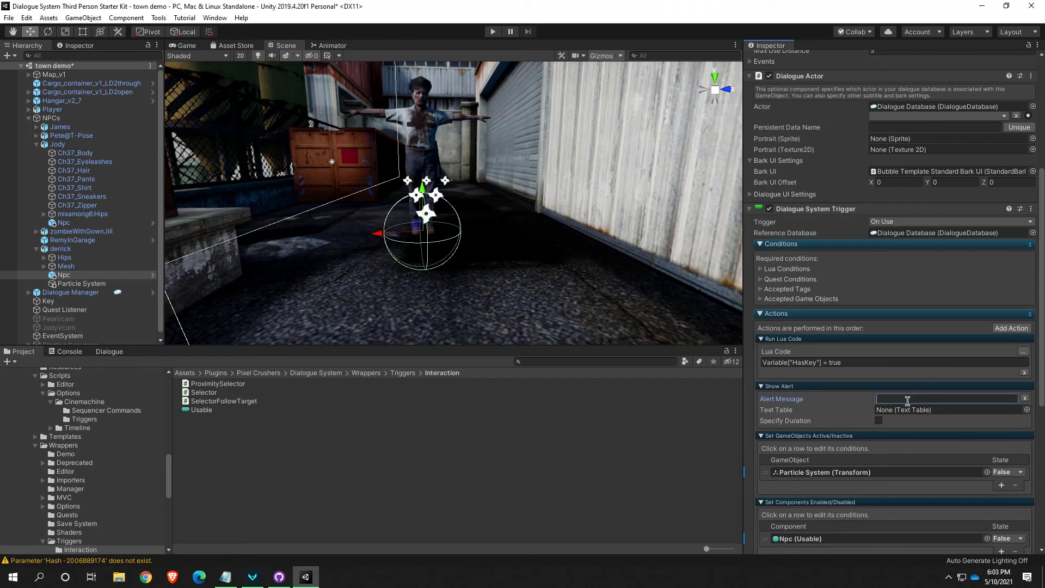
{"action": "type", "text": "O"}
{"action": "type", "text": "You"}
{"action": "key", "text": "BackSpace"}
{"action": "key", "text": "BackSpace"}
{"action": "key", "text": "BackSpace"}
{"action": "key", "text": "BackSpace"}
{"action": "key", "text": "BackSpace"}
{"action": "key", "text": "BackSpace"}
{"action": "key", "text": "BackSpace"}
{"action": "key", "text": "BackSpace"}
{"action": "key", "text": "BackSpace"}
{"action": "key", "text": "BackSpace"}
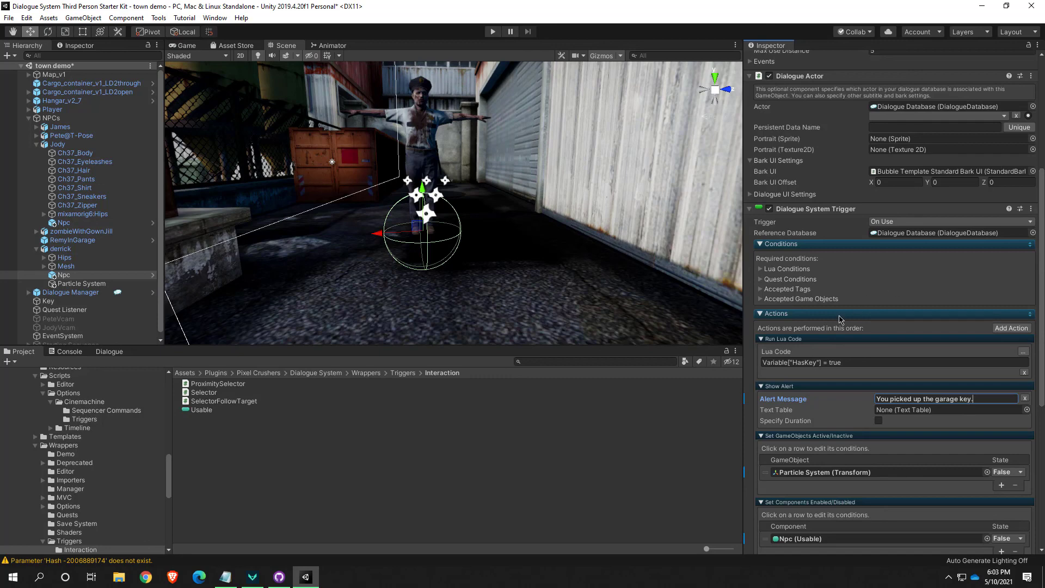
Playtest the pickup alert by walking the character to the corpse in the alley and inspecting it
{"action": "left_click", "coordinate": [492, 31]}
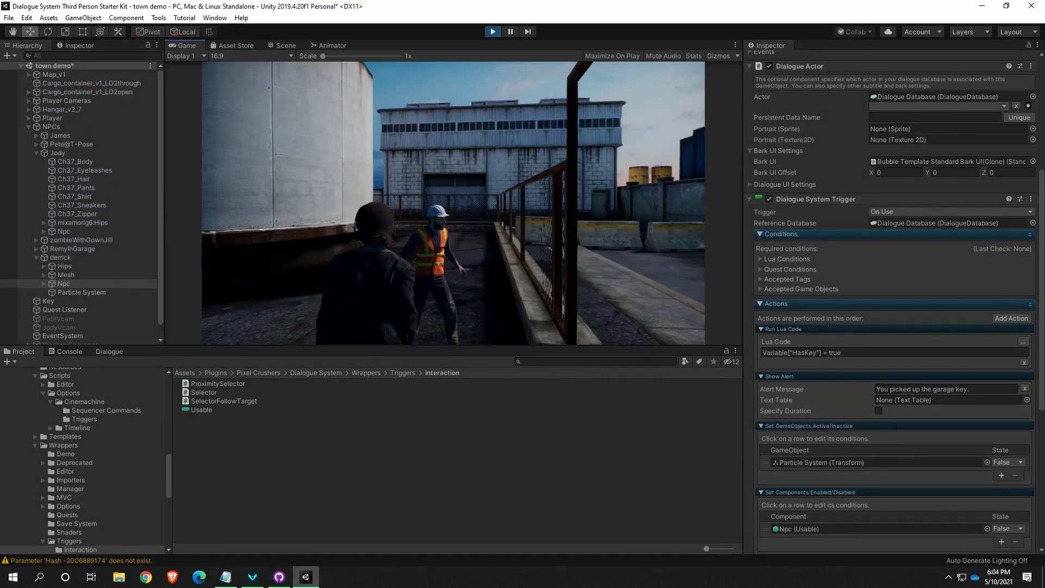
{"action": "key", "text": "w"}
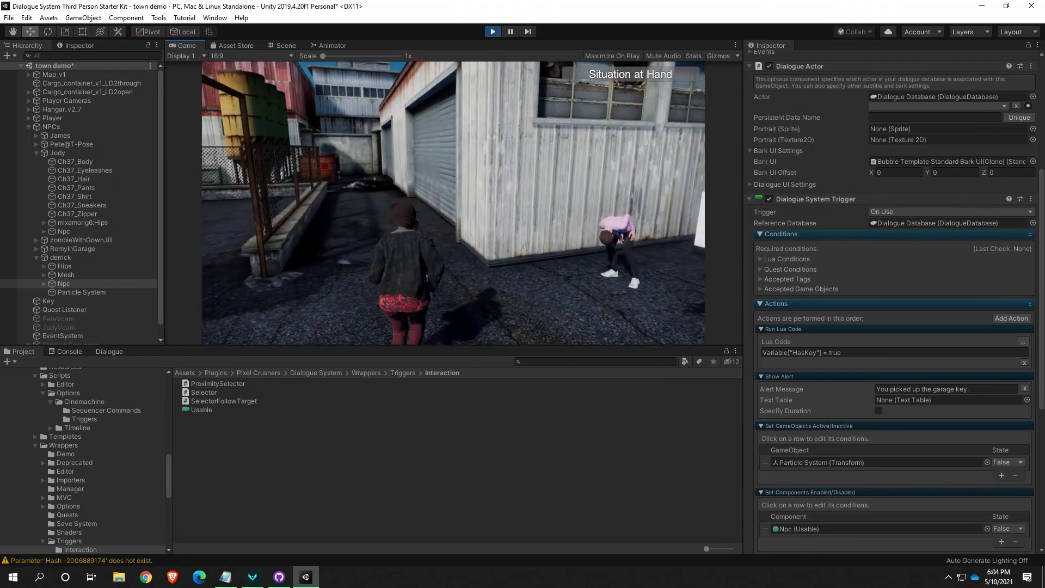
{"action": "key", "text": "w"}
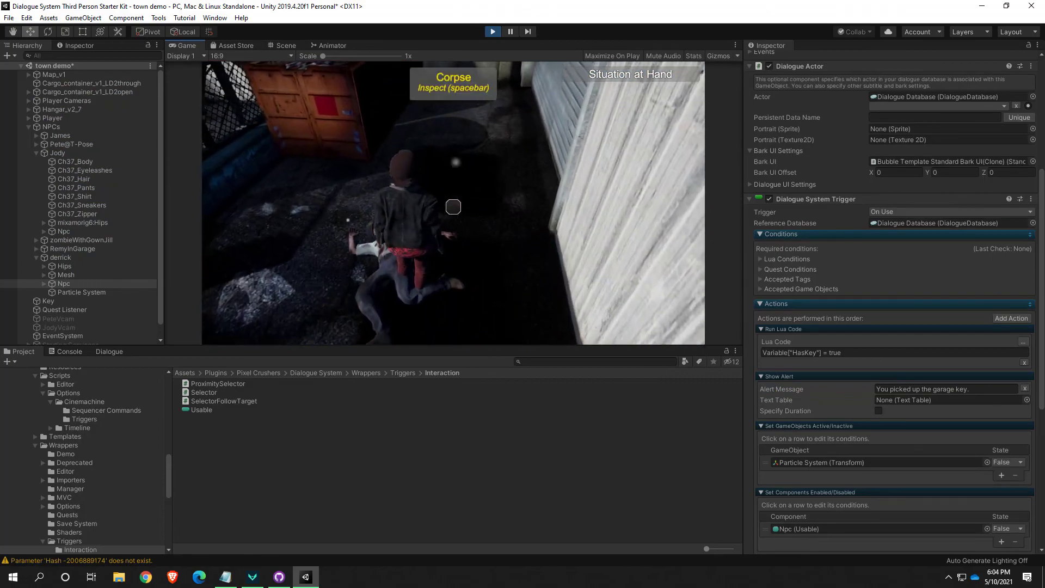
{"action": "key", "text": "space"}
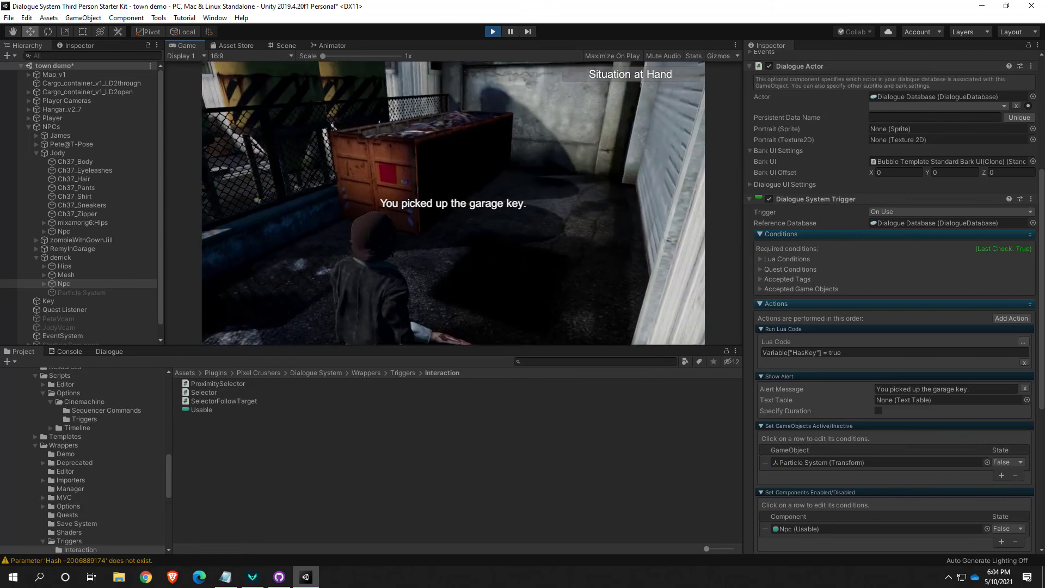
{"action": "key", "text": "Escape"}
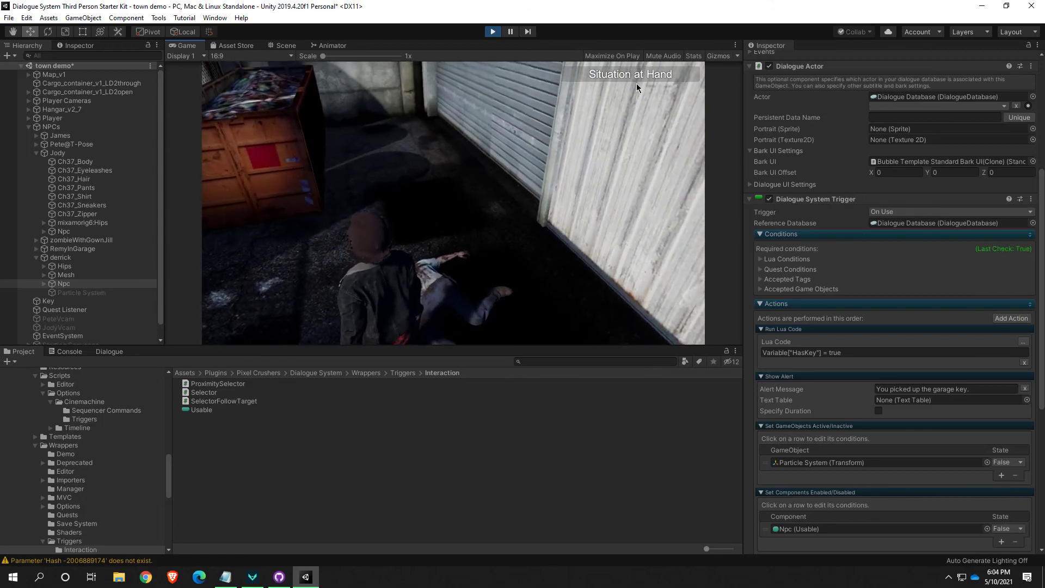